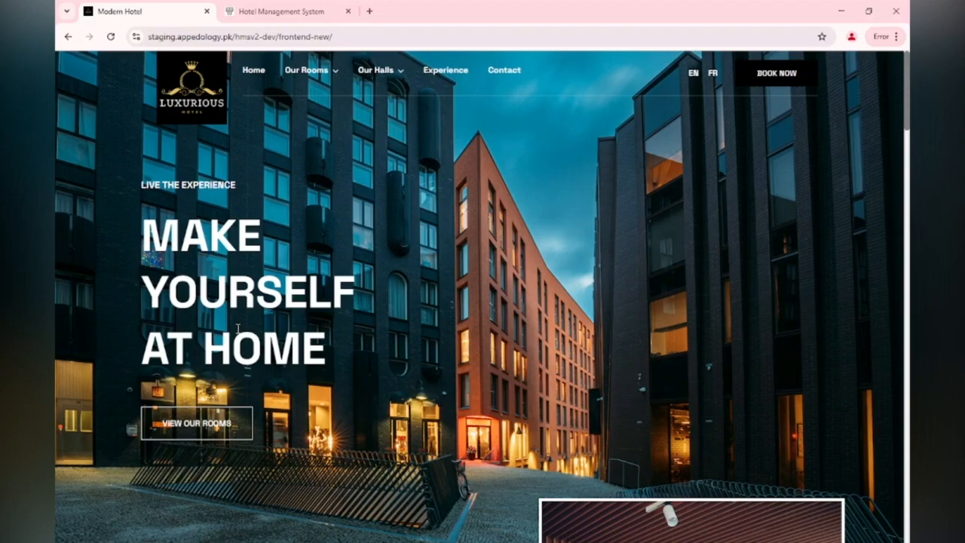
Browse the hotel homepage, scrolling through its sections and sliding through the rooms and suites carousel.
scroll(237, 329, "down", 1)
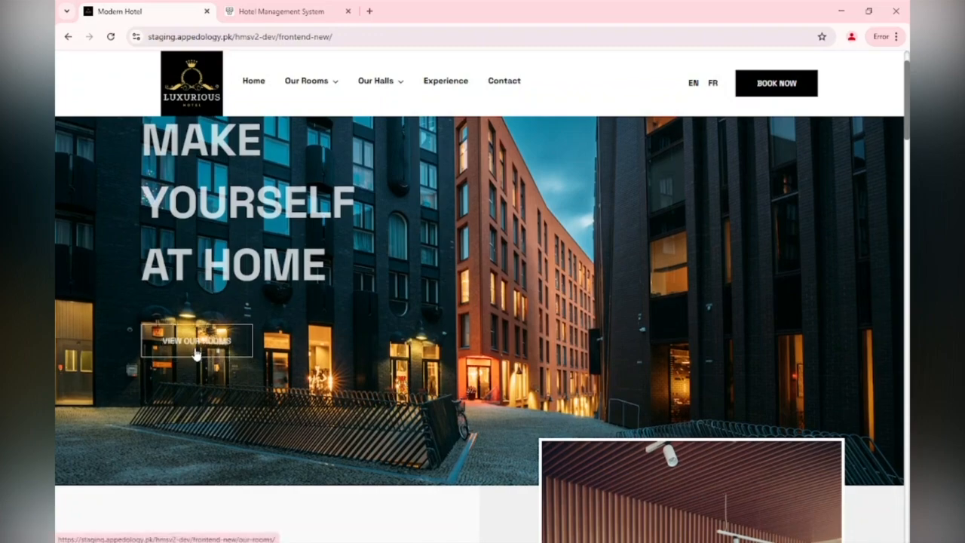
scroll(194, 353, "down", 1)
scroll(197, 353, "up", 1)
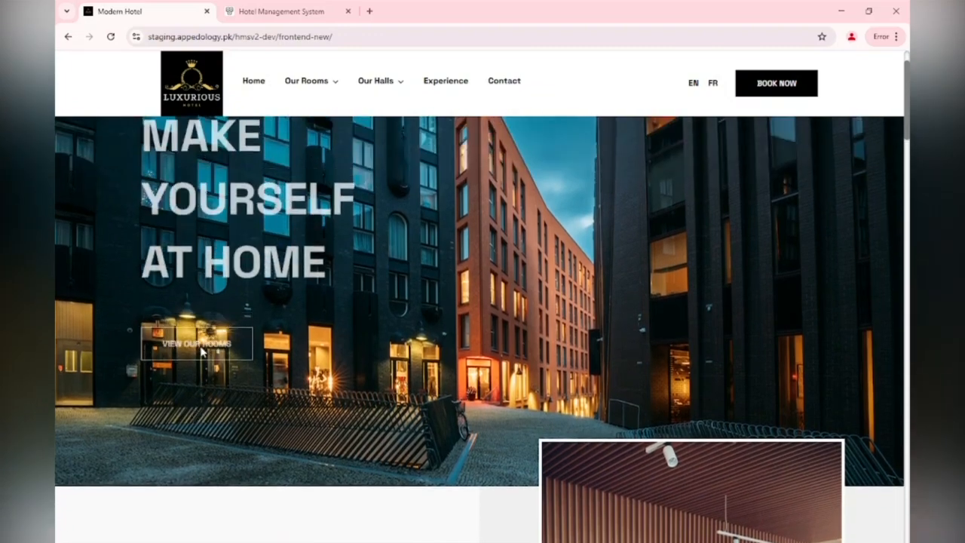
scroll(201, 353, "down", 1)
scroll(202, 351, "up", 1)
scroll(642, 423, "down", 1)
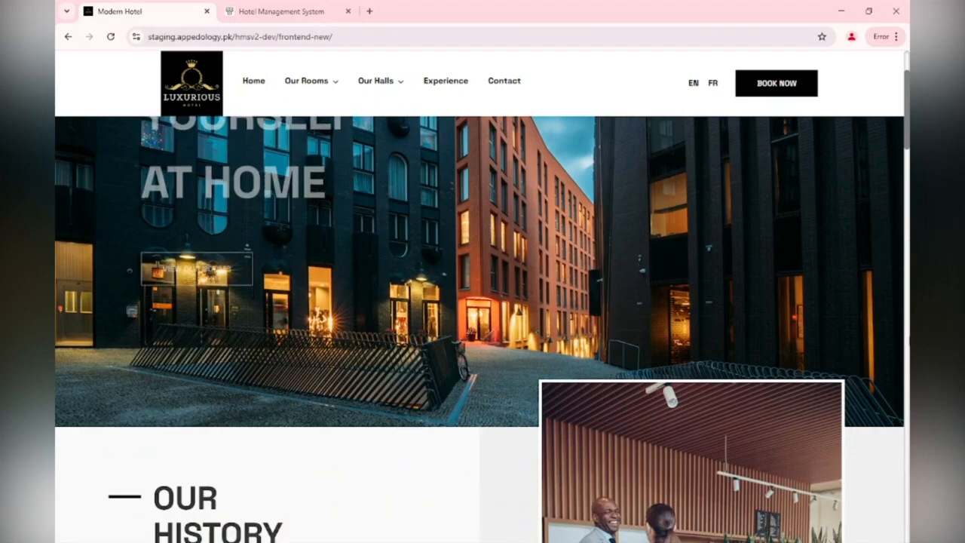
scroll(907, 273, "down", 10)
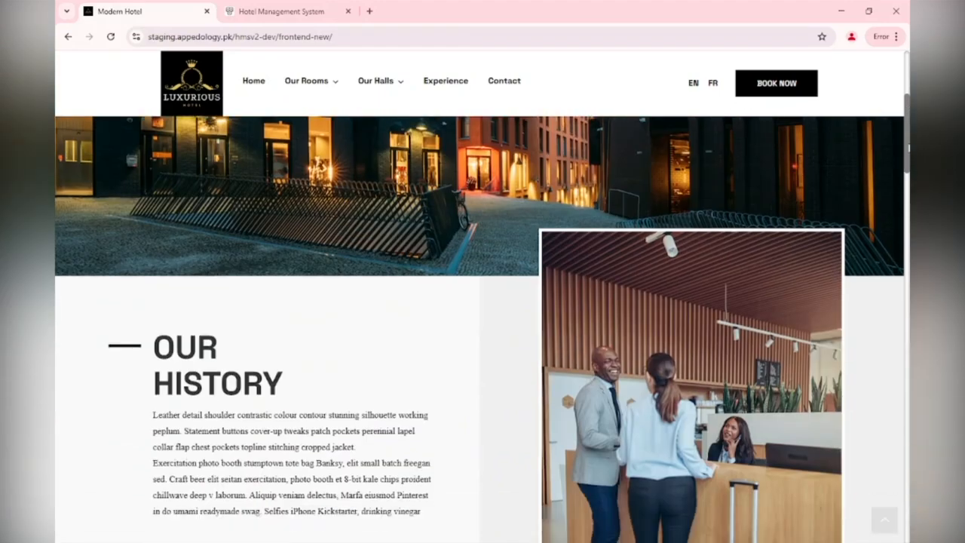
scroll(906, 274, "up", 1)
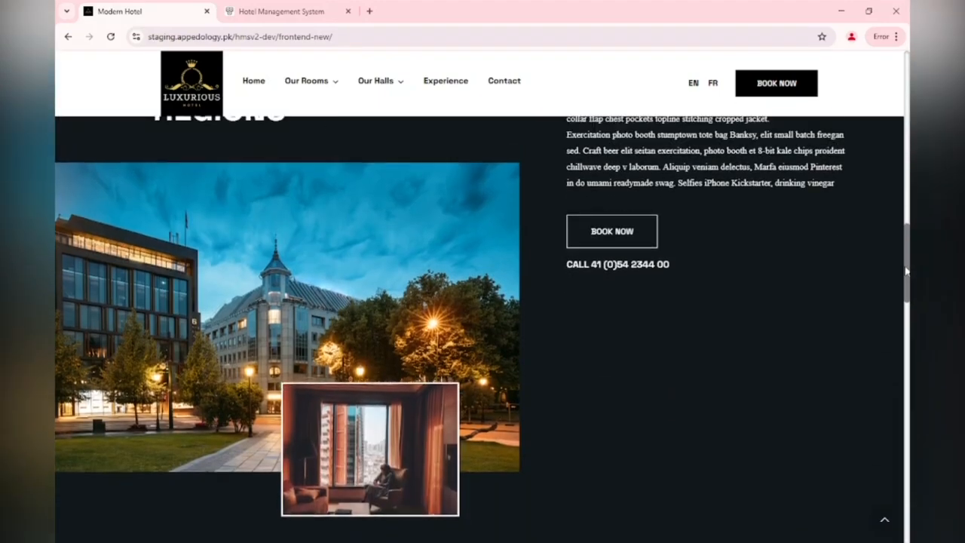
left_click_drag(907, 265, 882, 437)
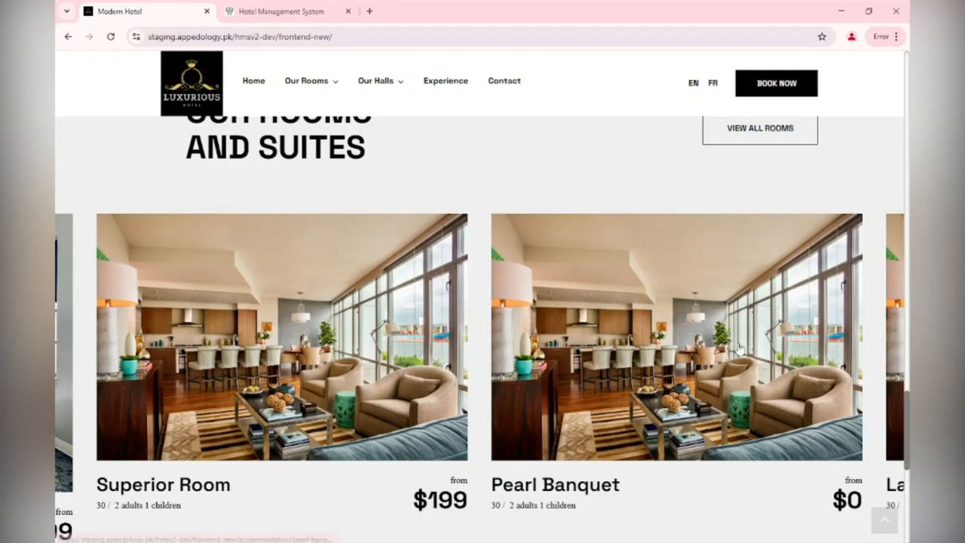
left_click_drag(101, 381, 638, 393)
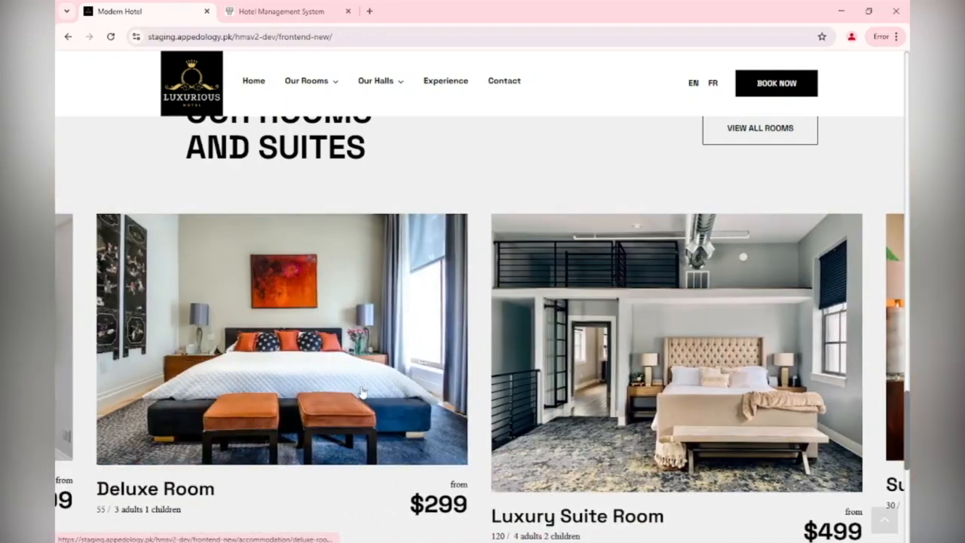
left_click_drag(362, 392, 719, 392)
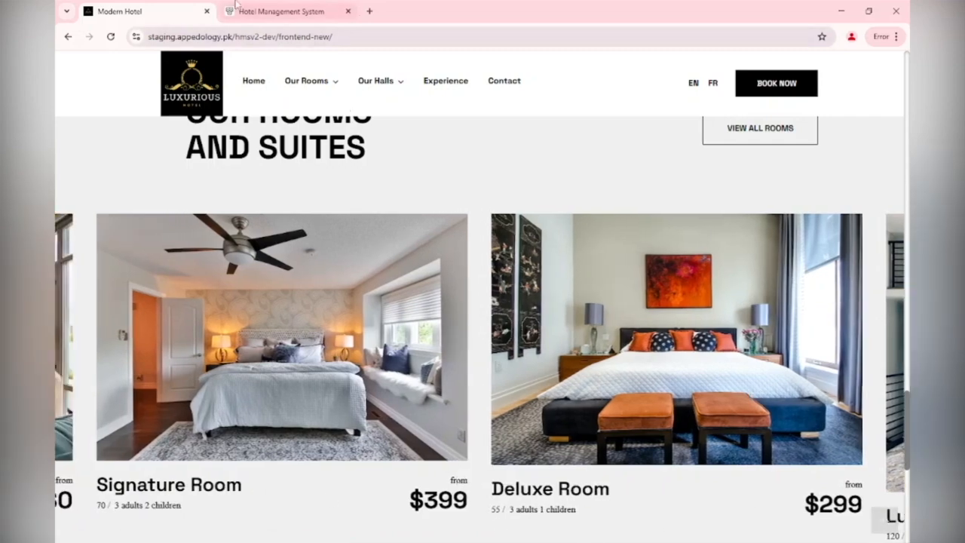
Switch to the Hotel Management System tab and log out of the Super Admin account.
left_click(287, 6)
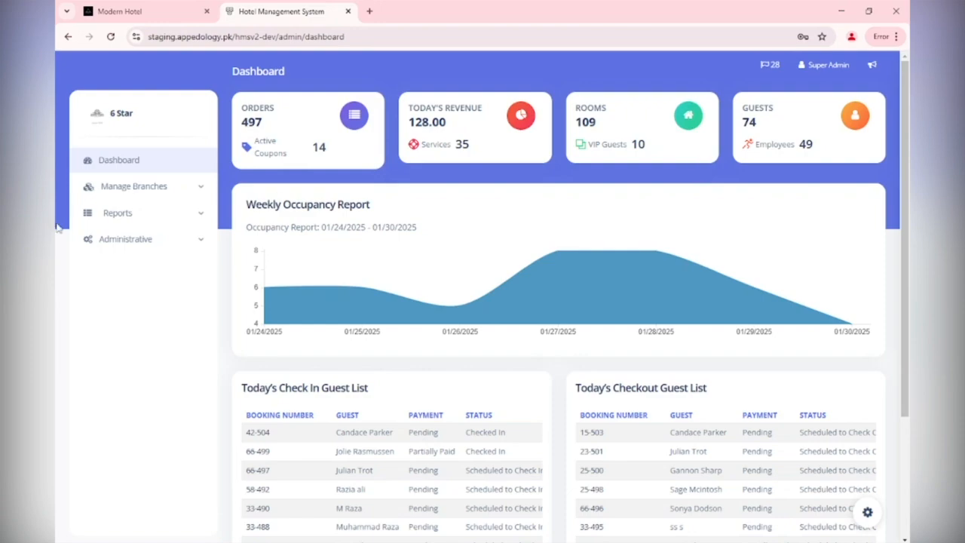
left_click(844, 65)
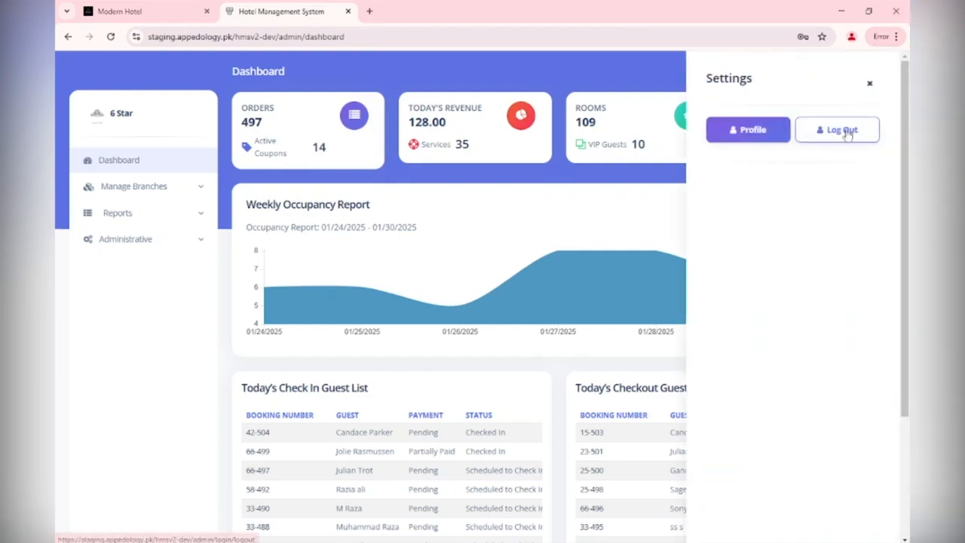
left_click(842, 129)
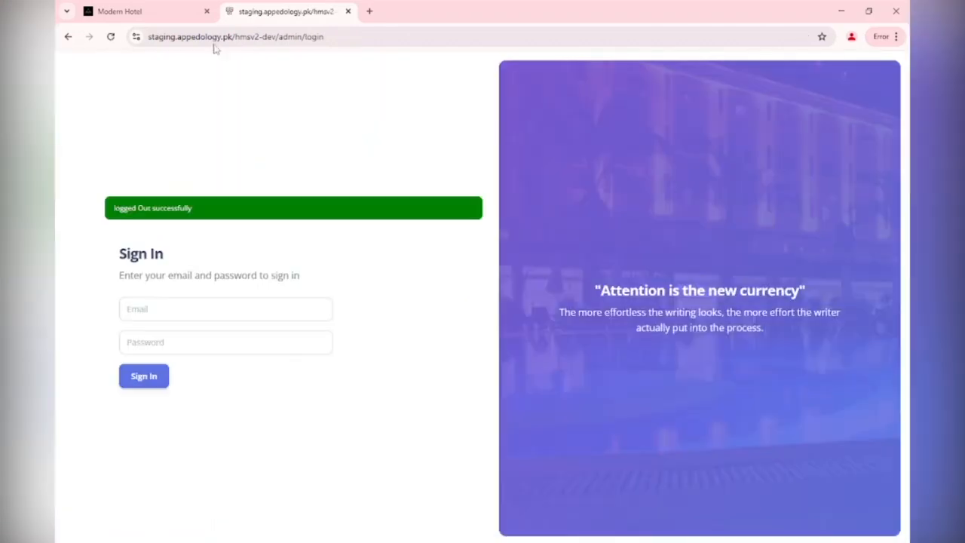
Sign in again with the admin email and the account password.
left_click(249, 311)
left_click(226, 343)
left_click(194, 341)
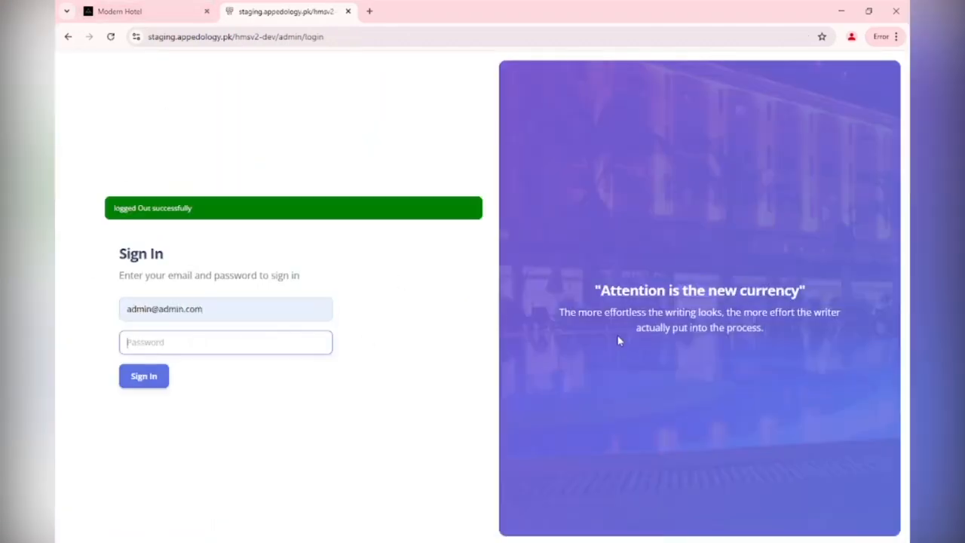
type("12345678")
key("Return")
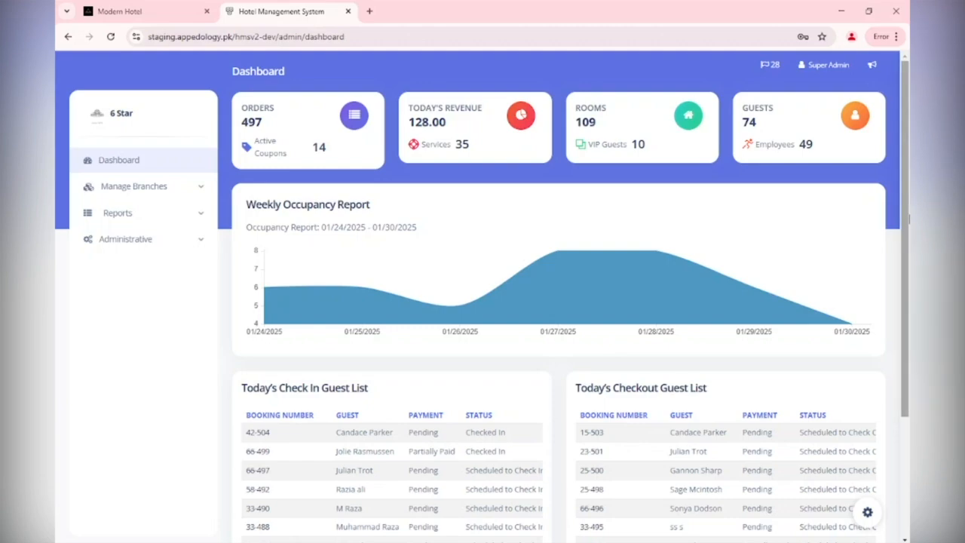
Scroll through the dashboard and open the Branch Managers list under Manage Branches.
left_click_drag(909, 205, 908, 308)
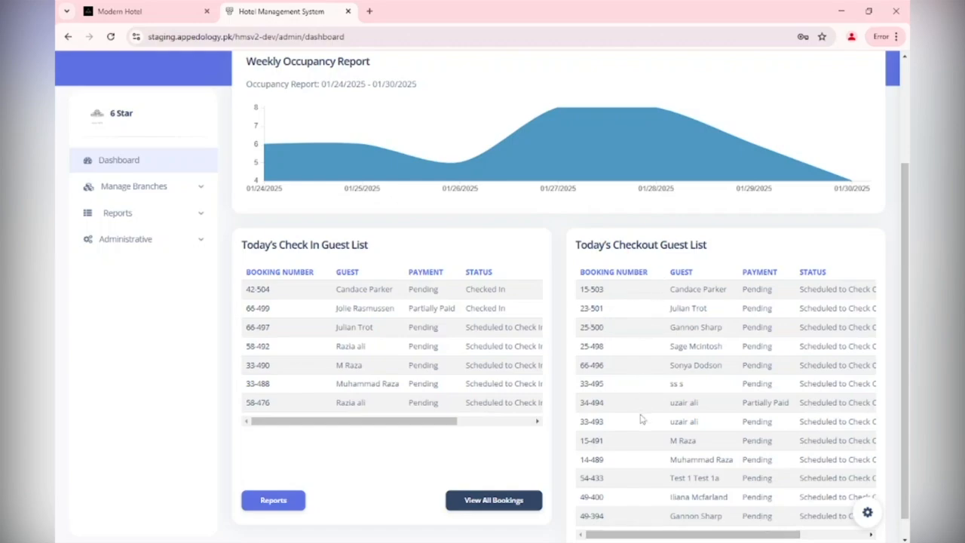
scroll(640, 419, "up", 1)
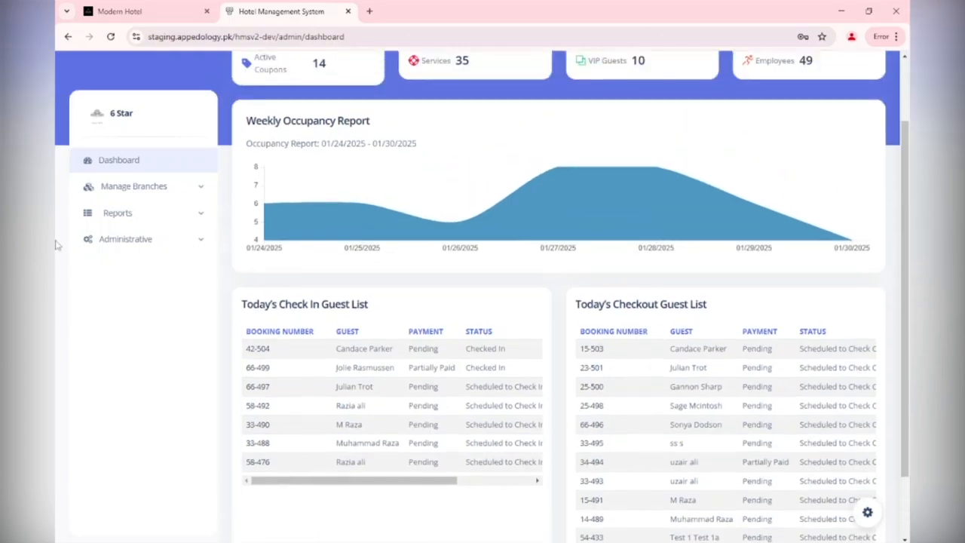
left_click(166, 190)
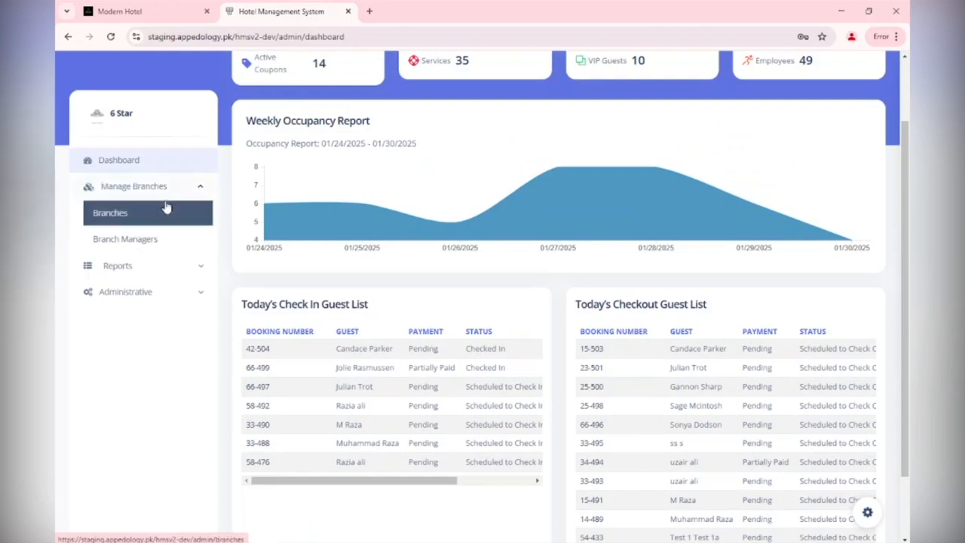
left_click(126, 240)
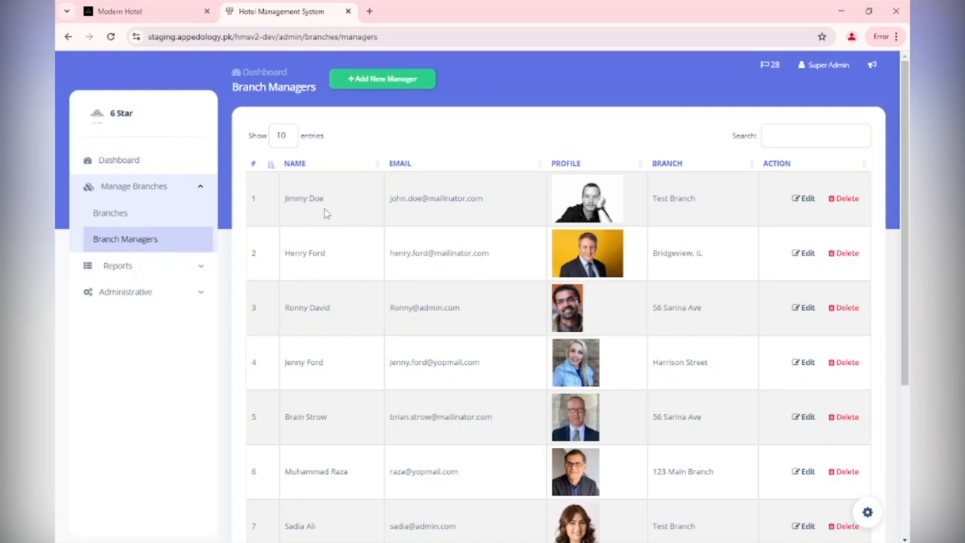
Open the Add New Manager form and review its title options.
left_click(392, 81)
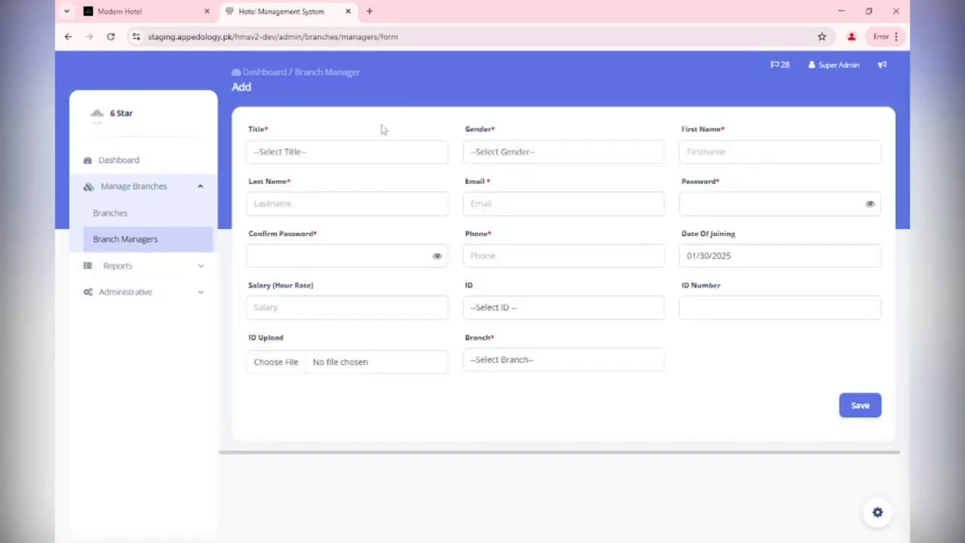
left_click(370, 154)
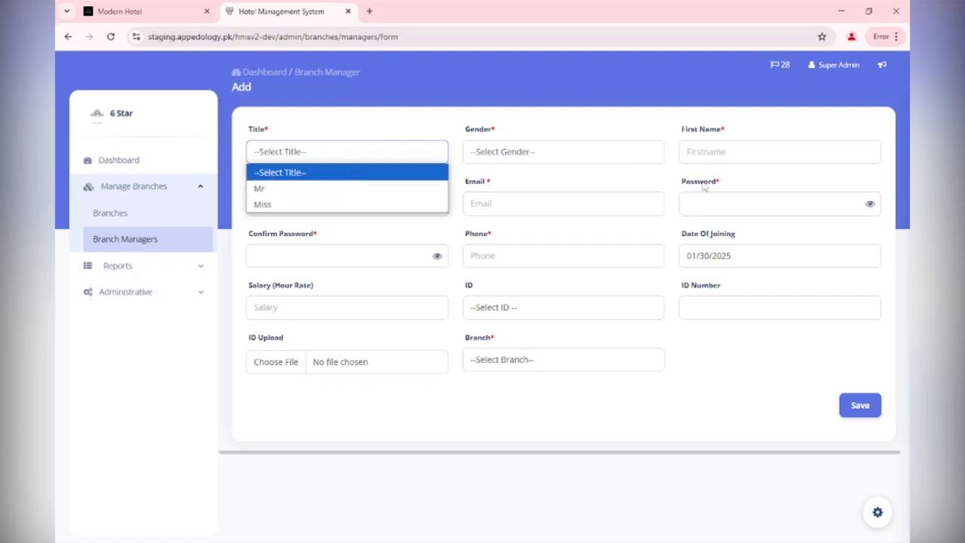
left_click(451, 405)
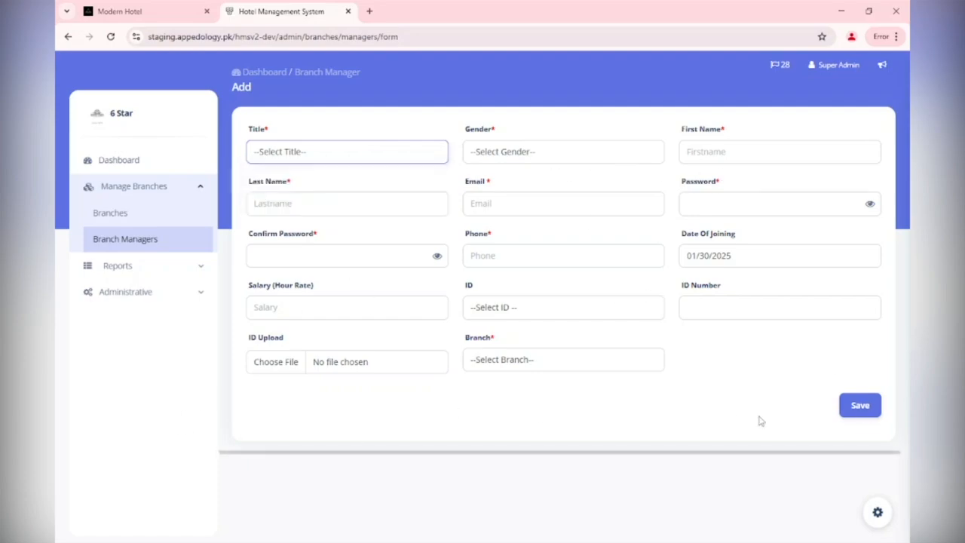
Go to the Branches list and open the form for adding a new branch.
left_click(110, 268)
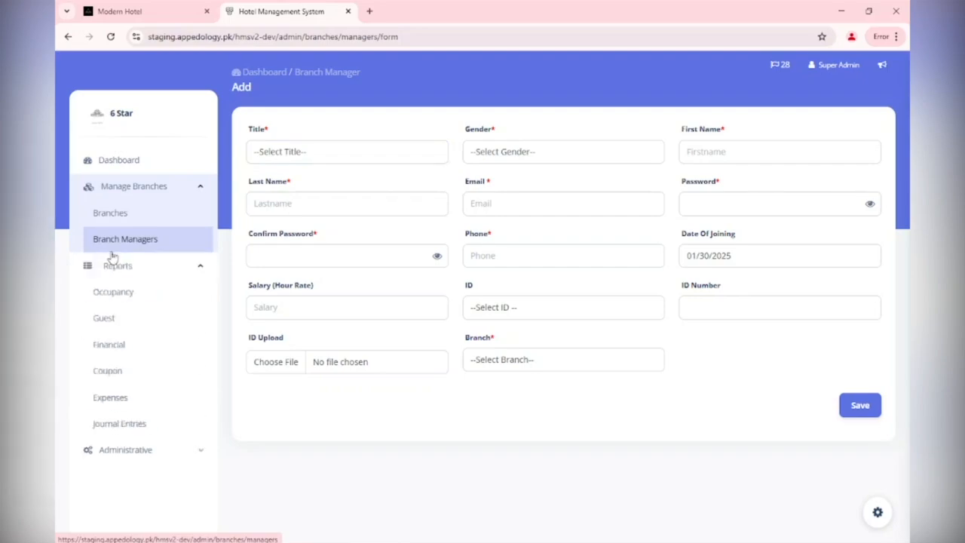
left_click(116, 247)
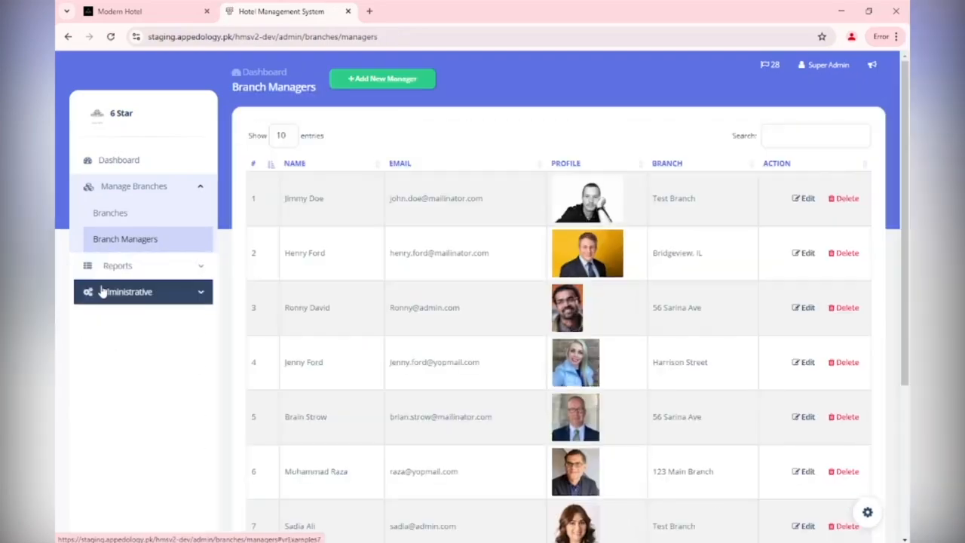
left_click(113, 219)
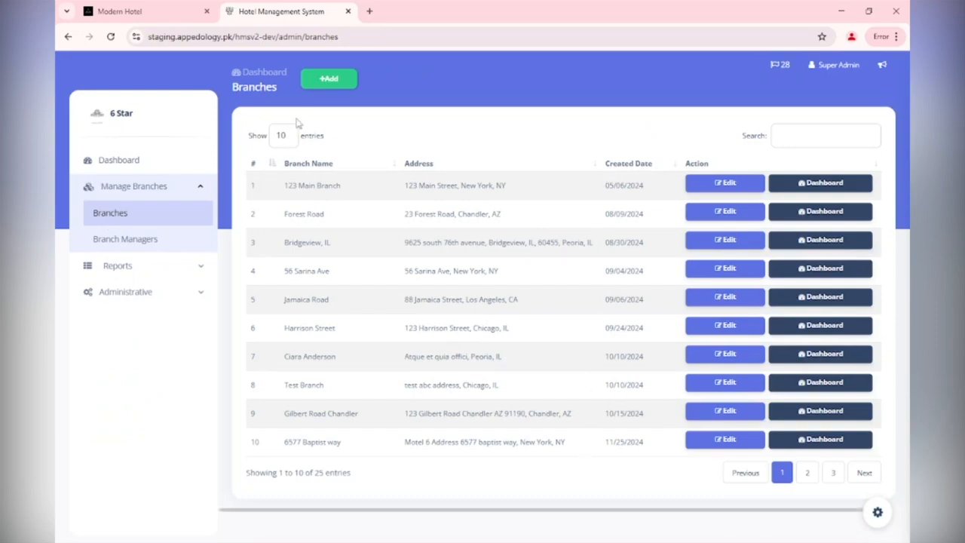
left_click(325, 84)
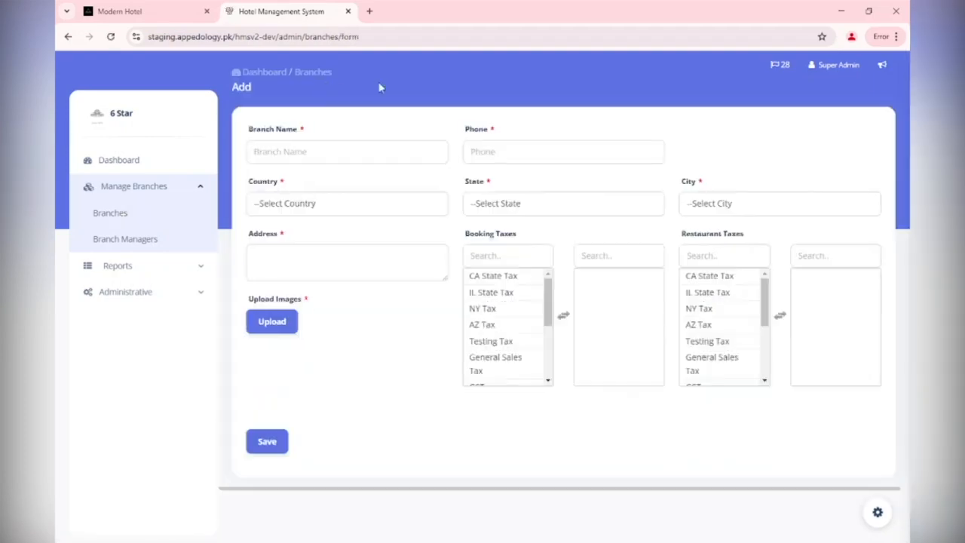
left_click(328, 156)
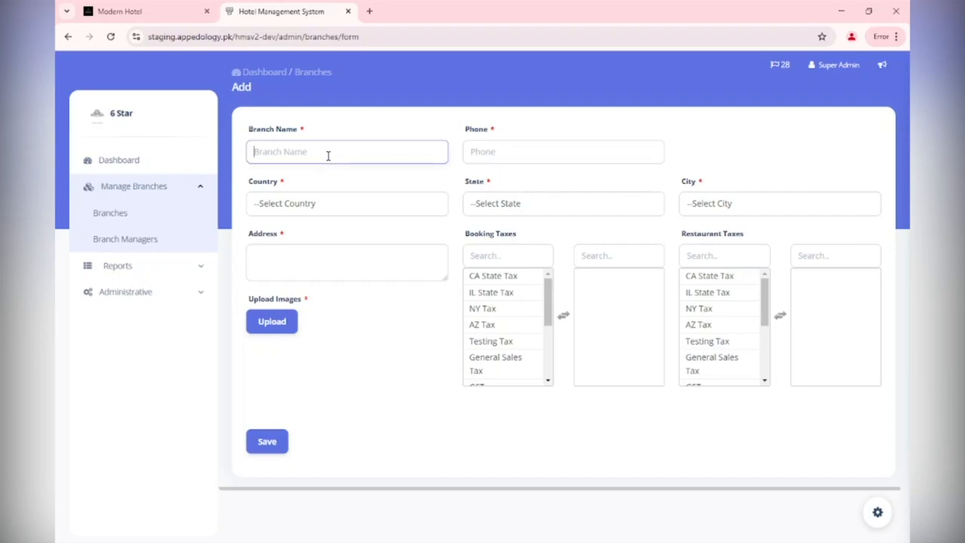
type("Test")
key("Tab")
type("959")
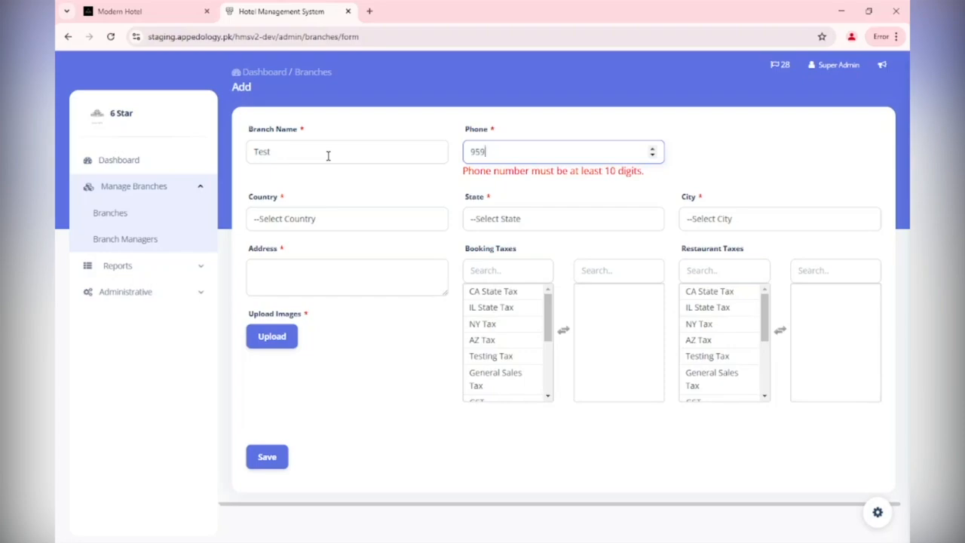
type("22552255")
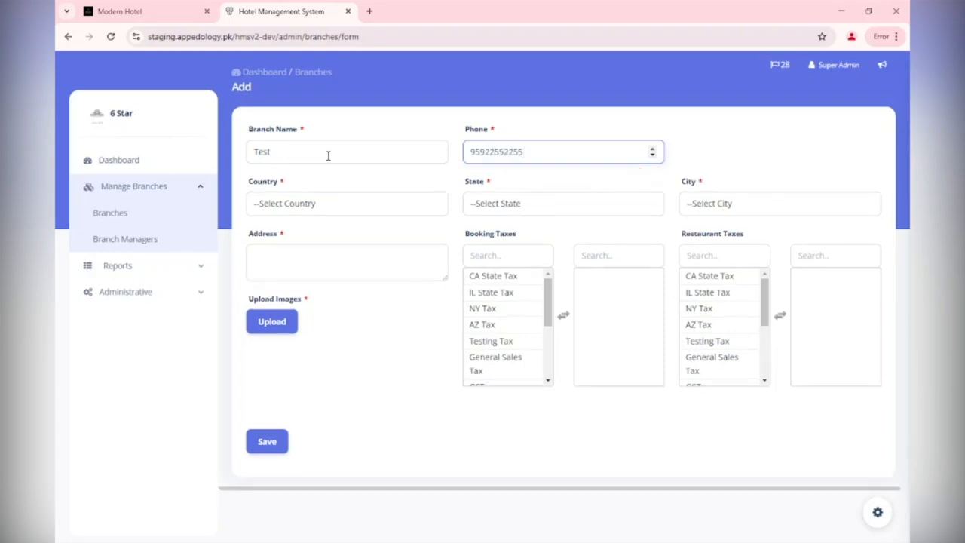
key("Tab")
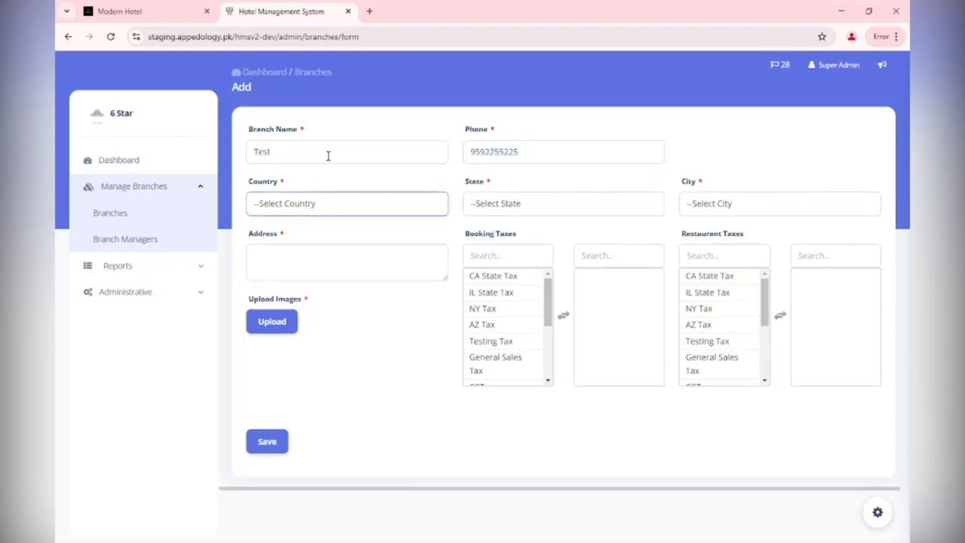
Set the branch's country to United Arab Emirates and its state to g.
key("Down")
key("Tab")
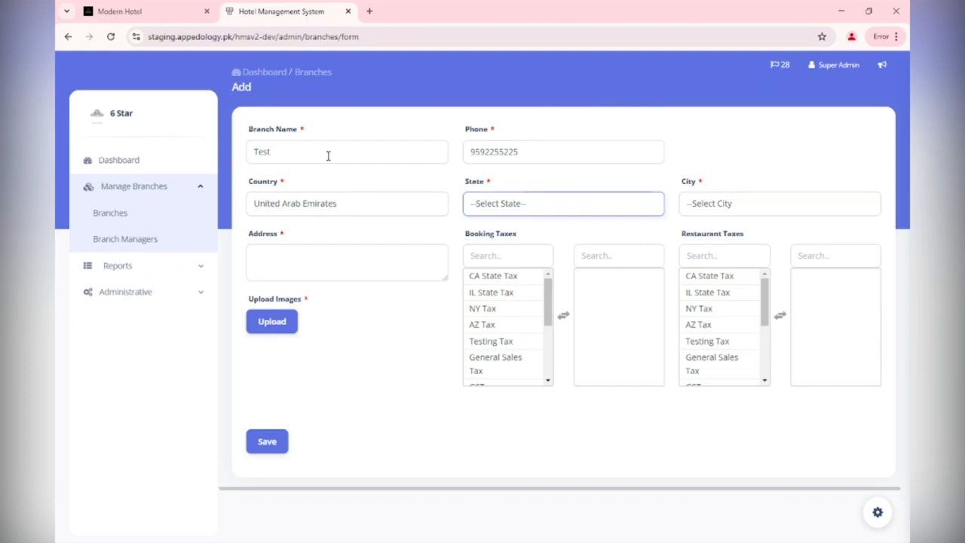
left_click(560, 210)
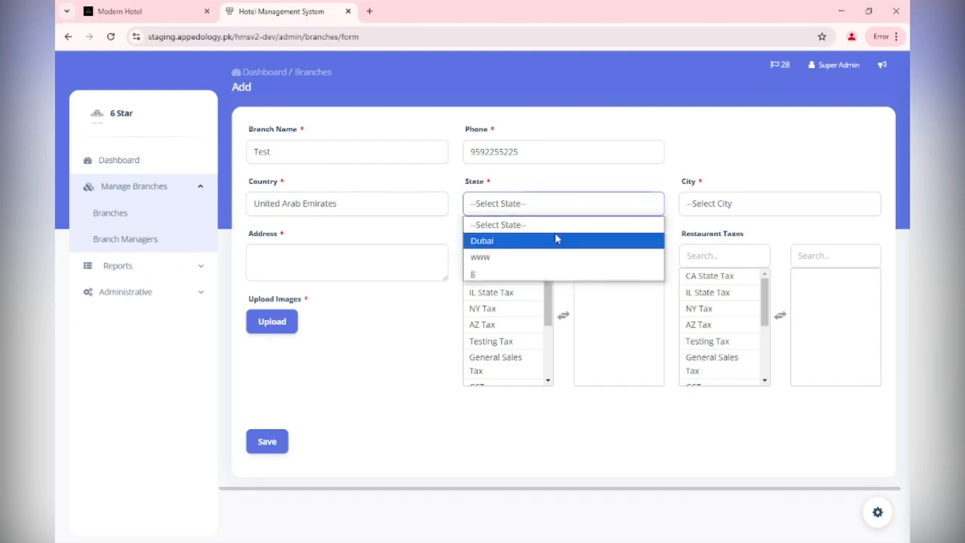
left_click(556, 239)
left_click(511, 217)
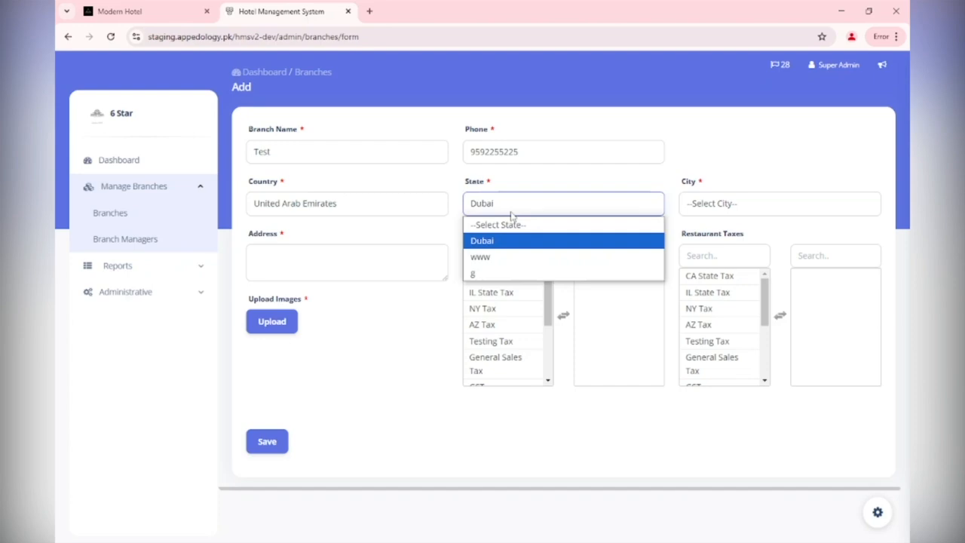
left_click(495, 274)
left_click(698, 213)
left_click(709, 215)
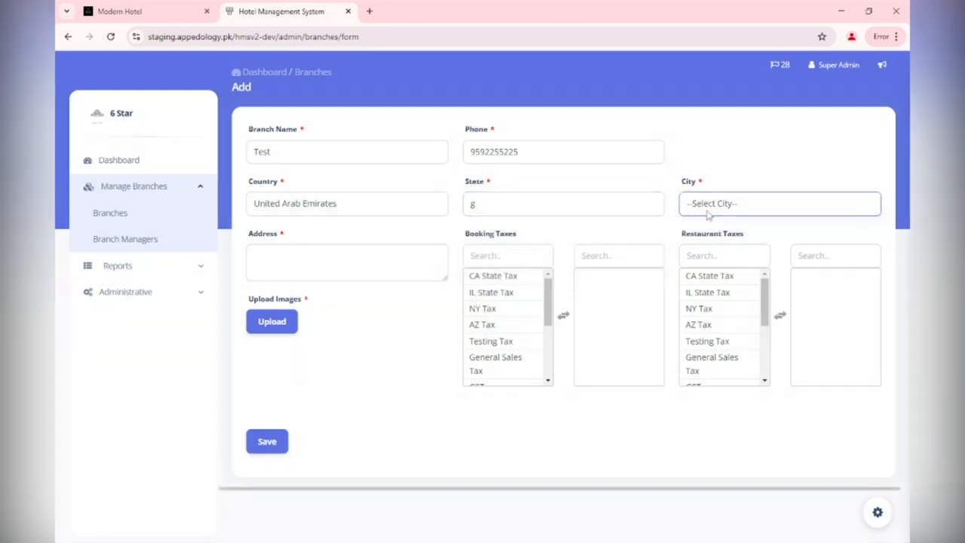
Assign NY Tax as both a booking tax and a restaurant tax for the branch.
left_click(332, 253)
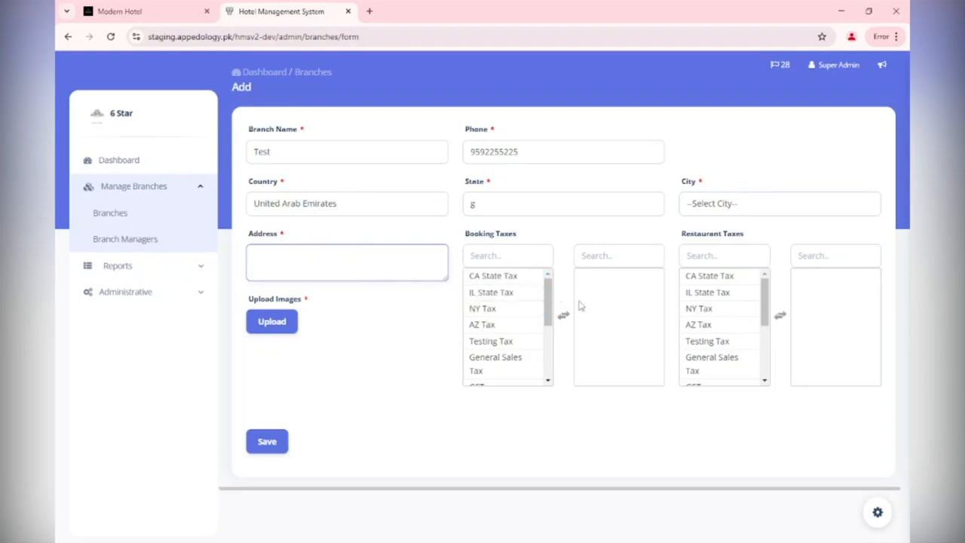
left_click(496, 309)
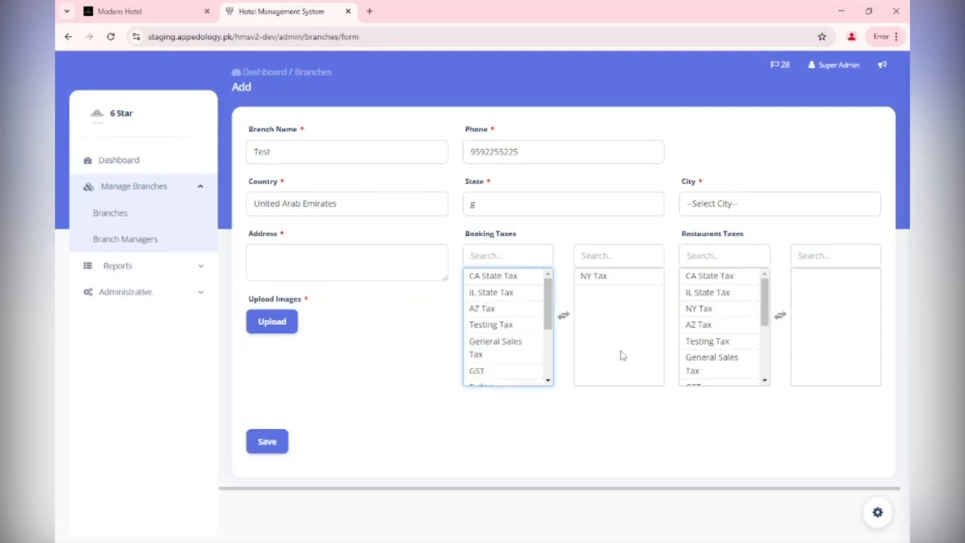
left_click(745, 309)
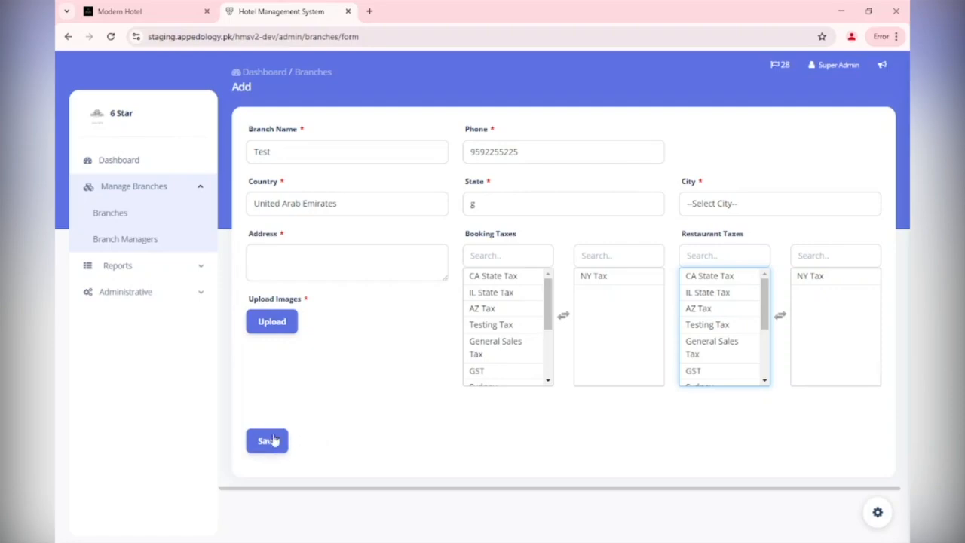
Go to the Tax Manager and open the form for adding a new tax.
left_click(128, 217)
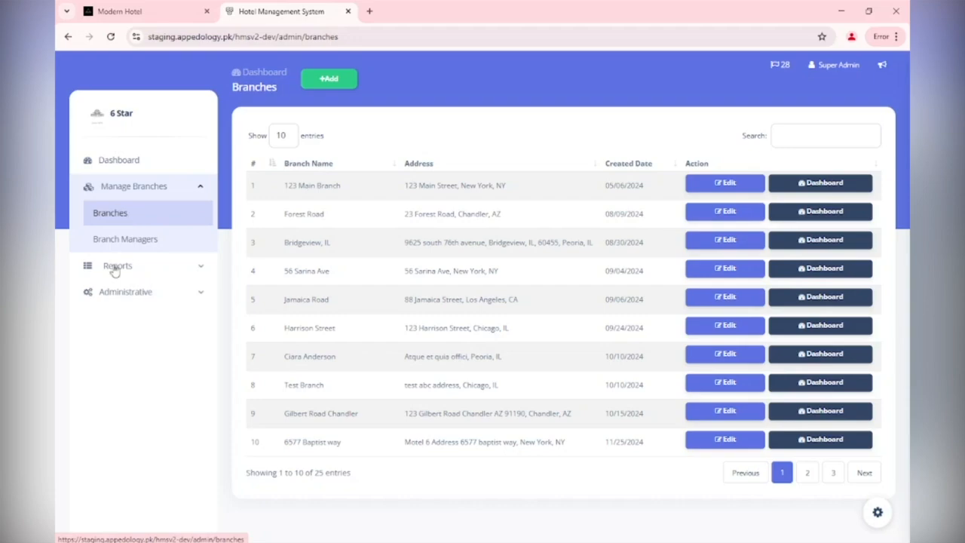
left_click(191, 300)
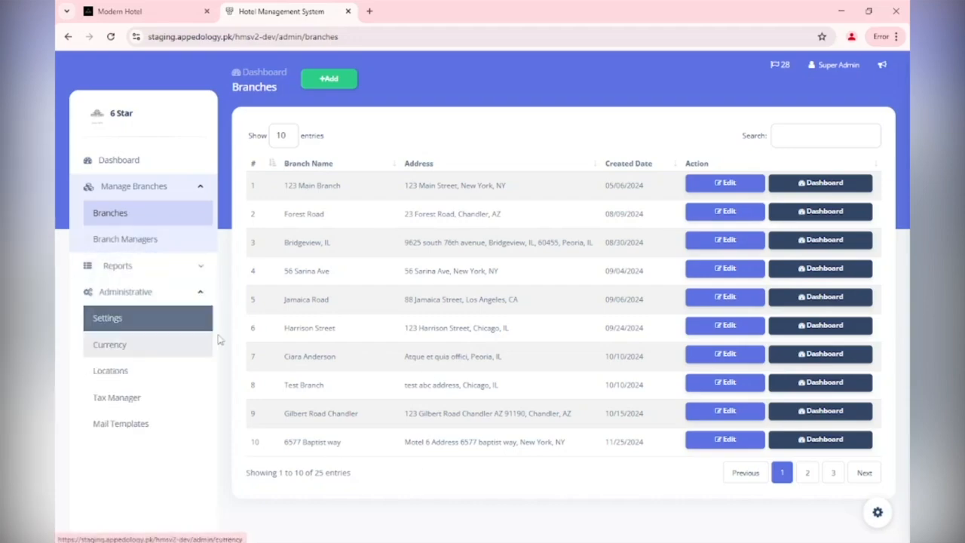
left_click(143, 396)
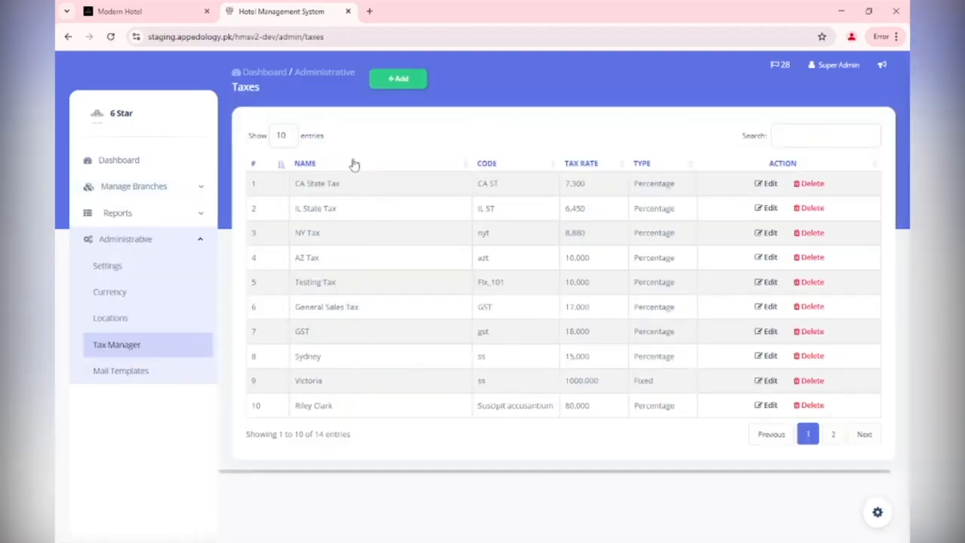
left_click(405, 83)
Enter the tax name MN TAx and the tax code MN.
left_click(402, 150)
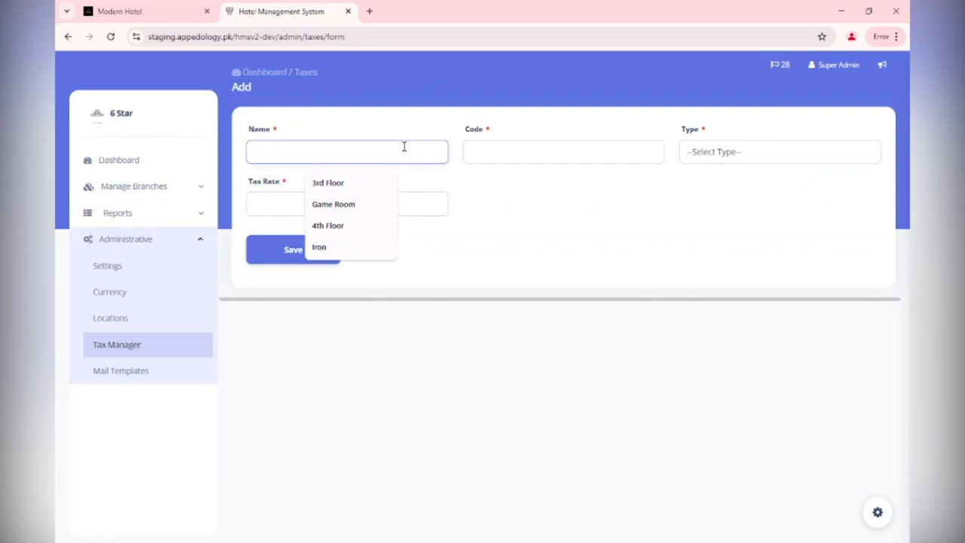
type("MN")
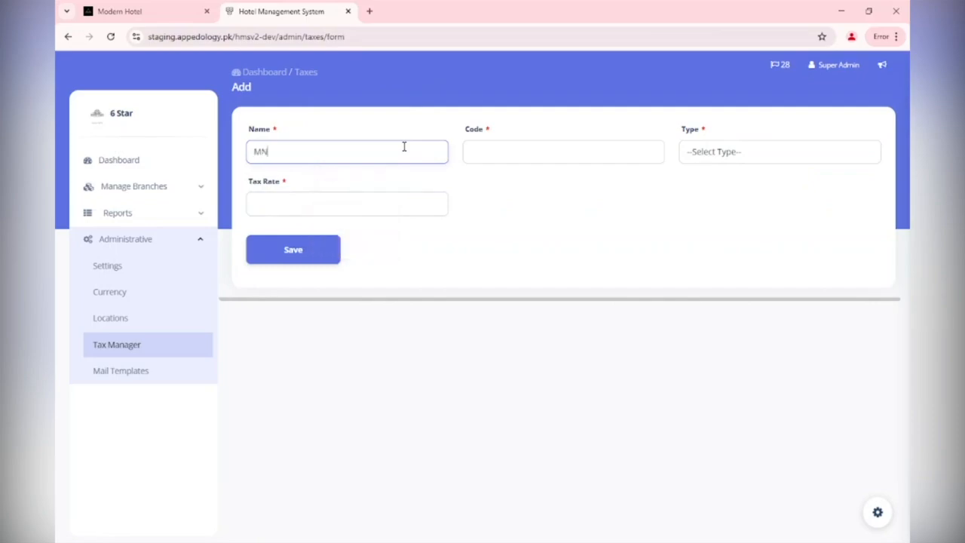
key("Tab")
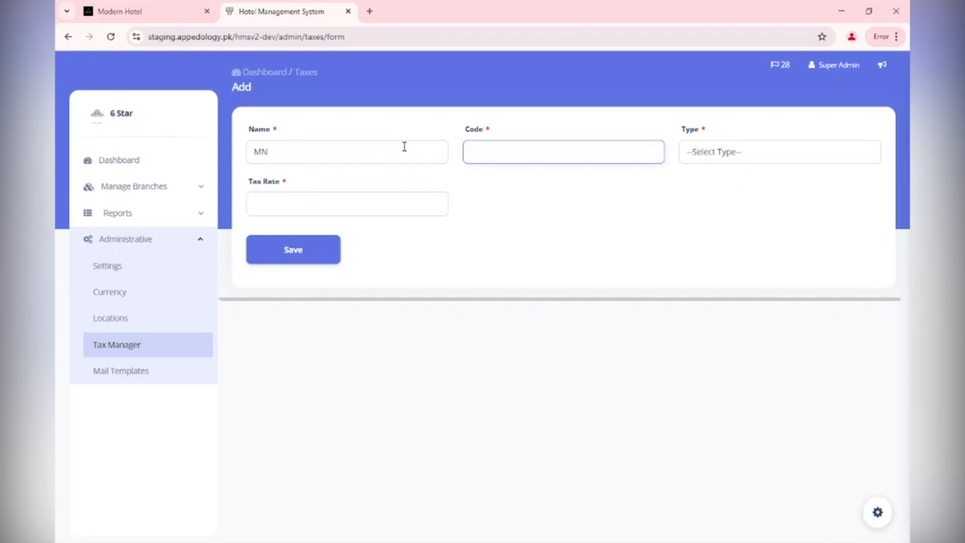
left_click(404, 146)
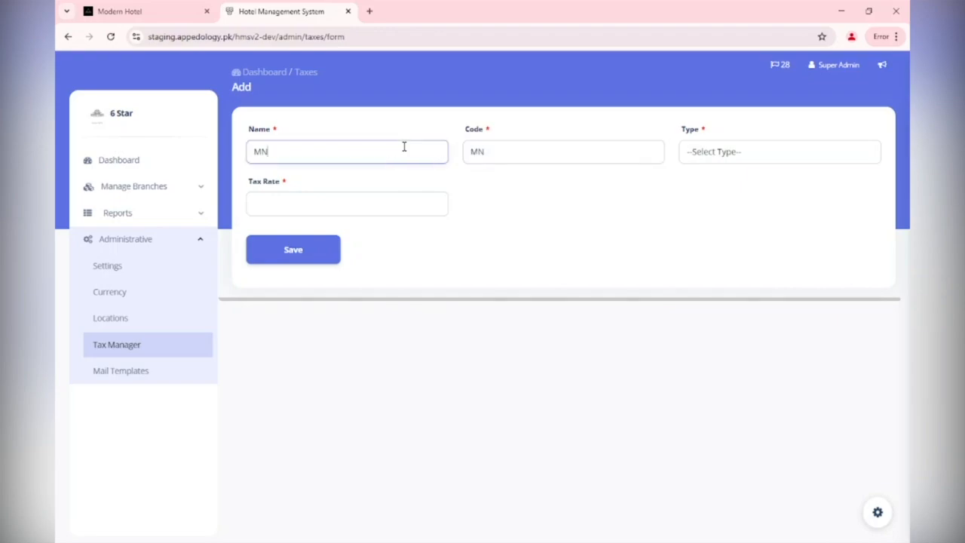
key("Tab")
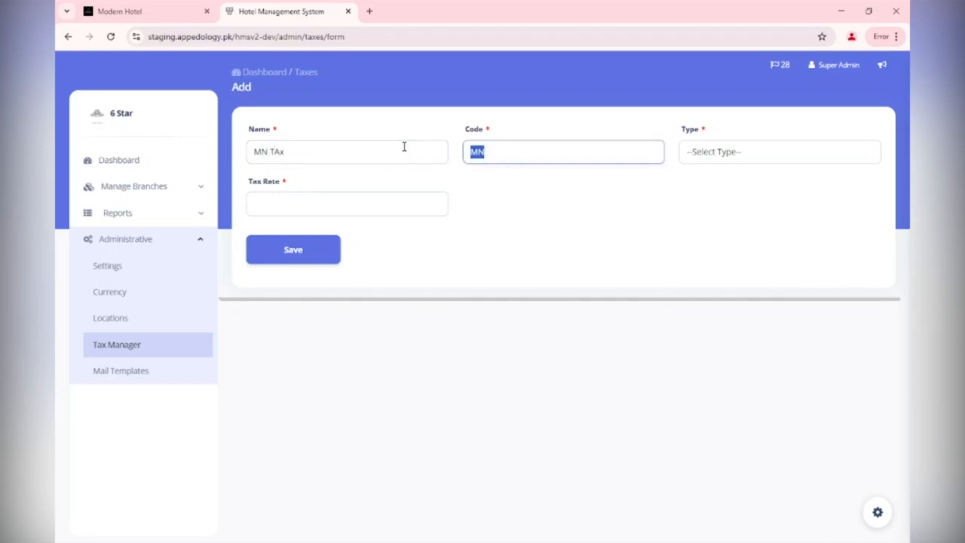
key("Right")
key("Tab")
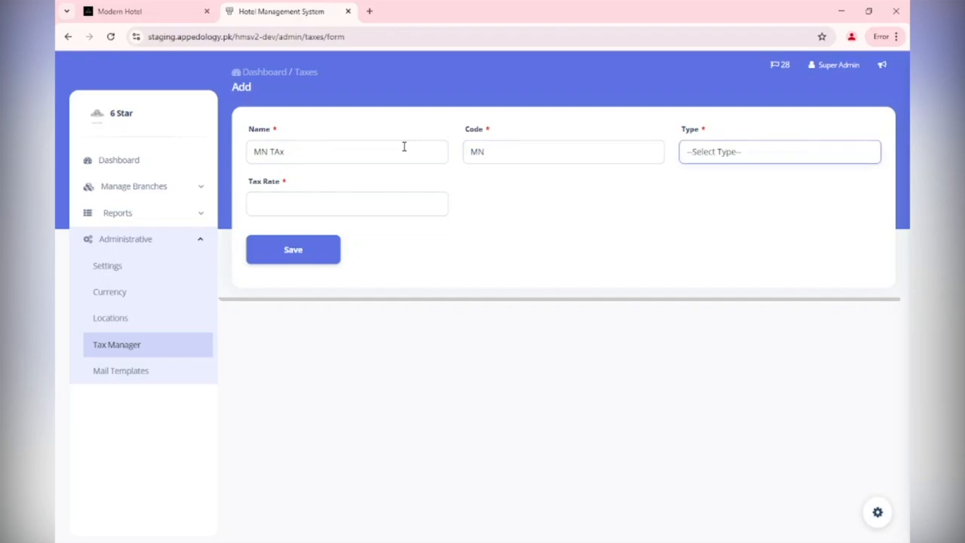
Set the tax type to Percentage and save the new tax.
key("Down")
left_click(372, 196)
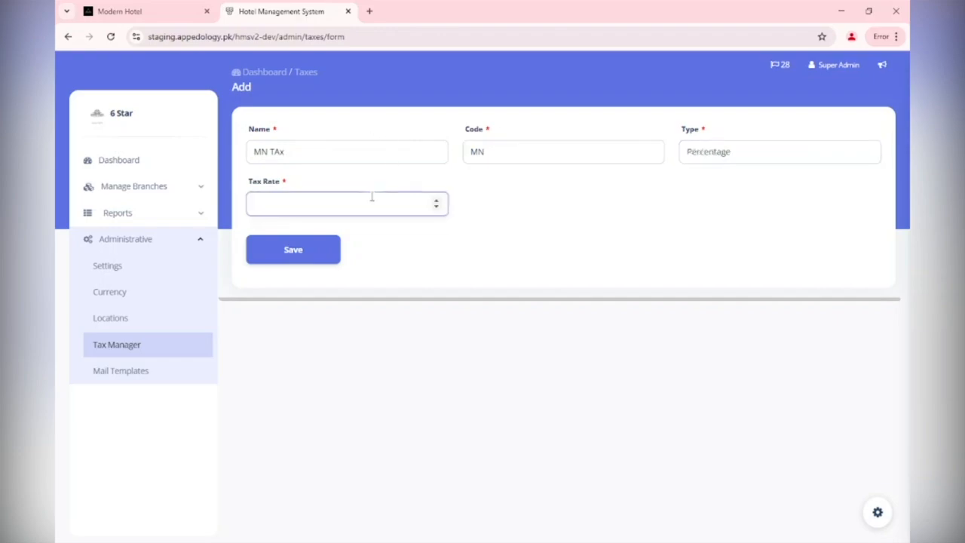
left_click(326, 248)
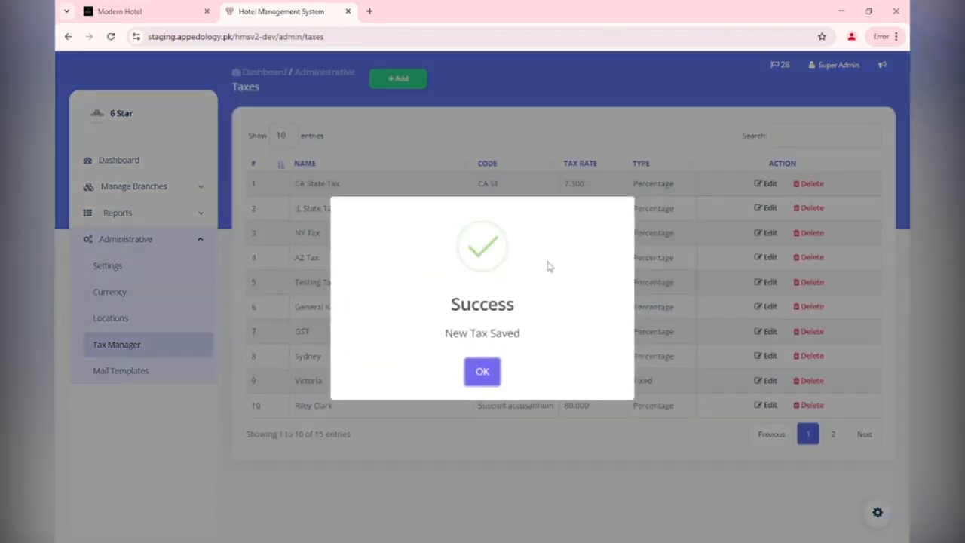
left_click(482, 373)
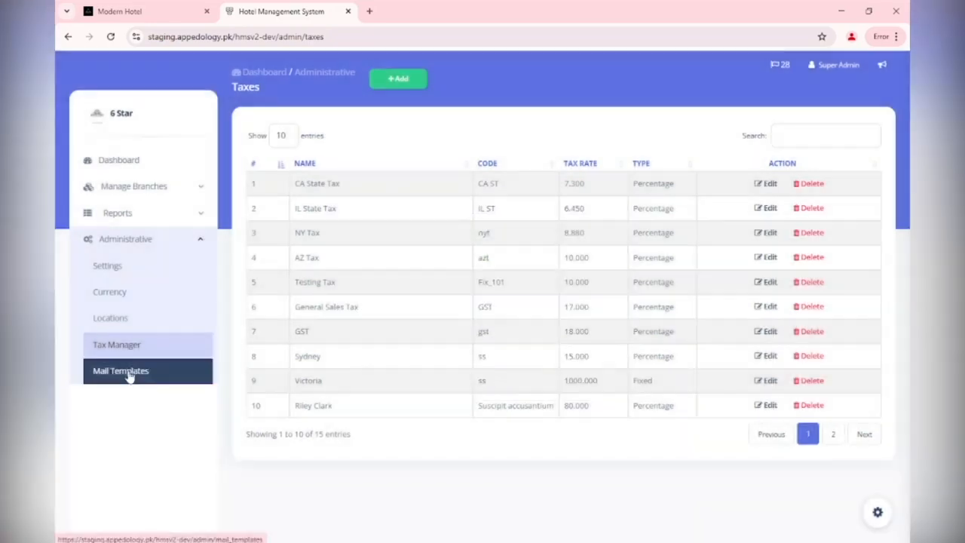
Browse the Mail Templates list, its add-template form, the Locations list and the Dashboard.
left_click(120, 371)
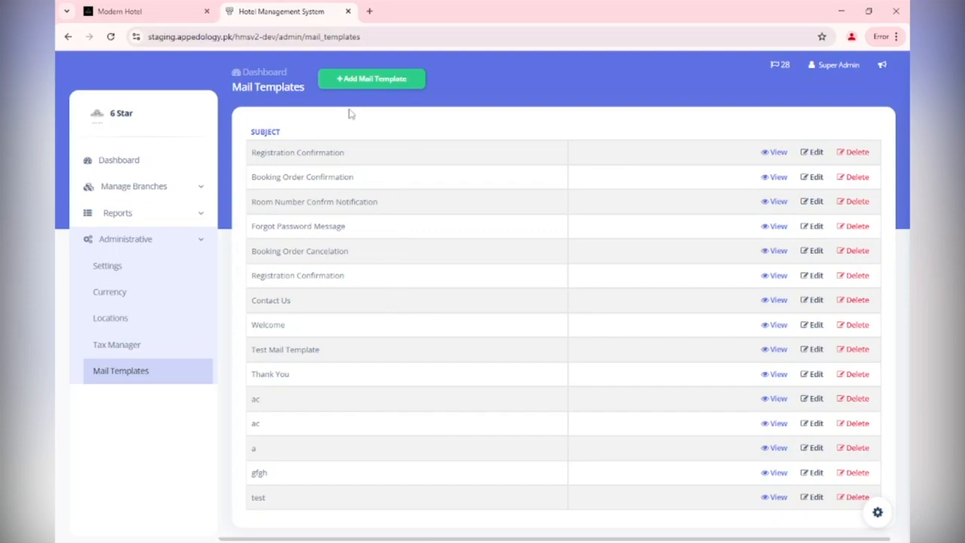
left_click(374, 85)
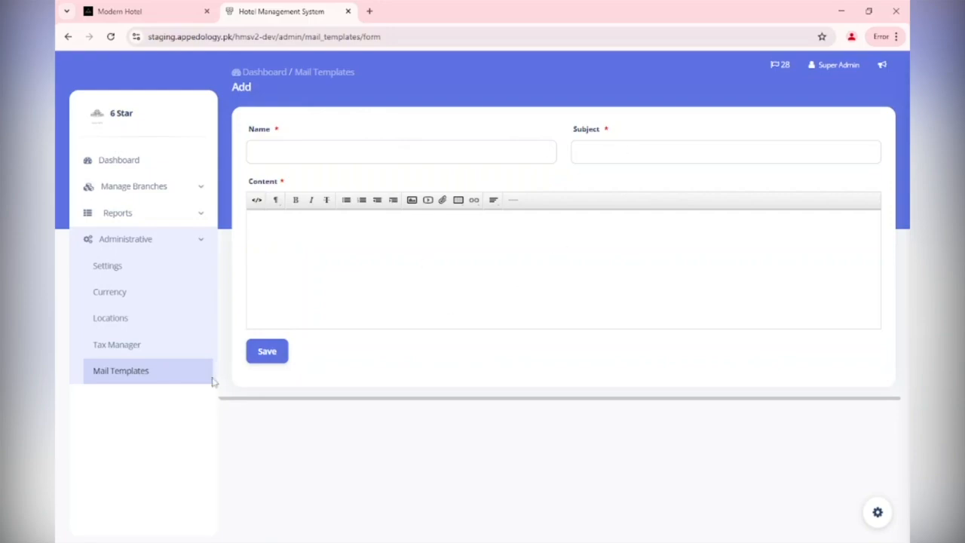
left_click(161, 379)
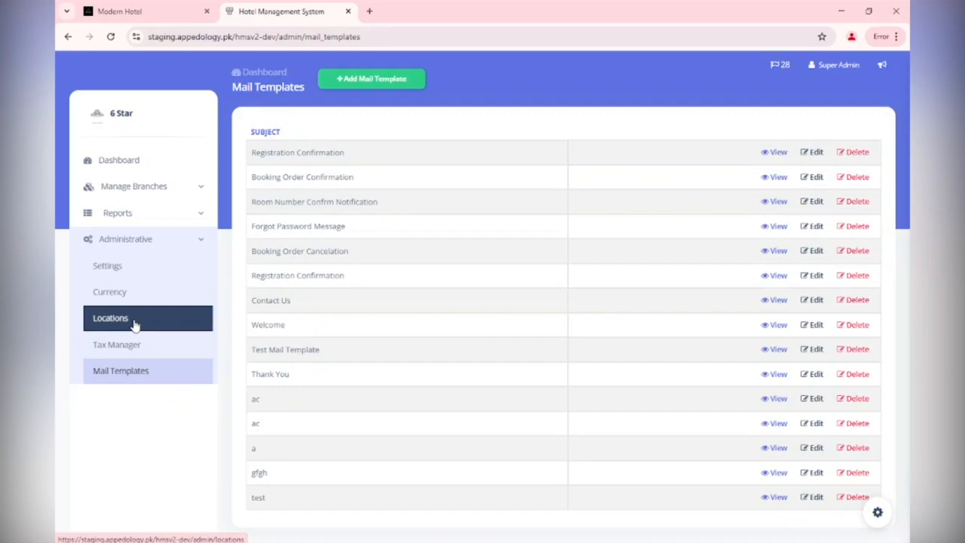
left_click(135, 324)
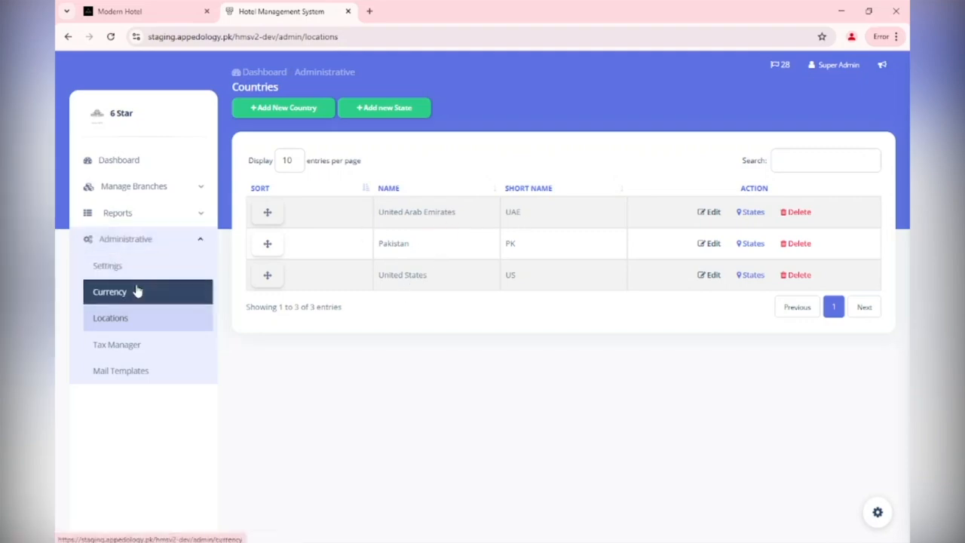
left_click(168, 159)
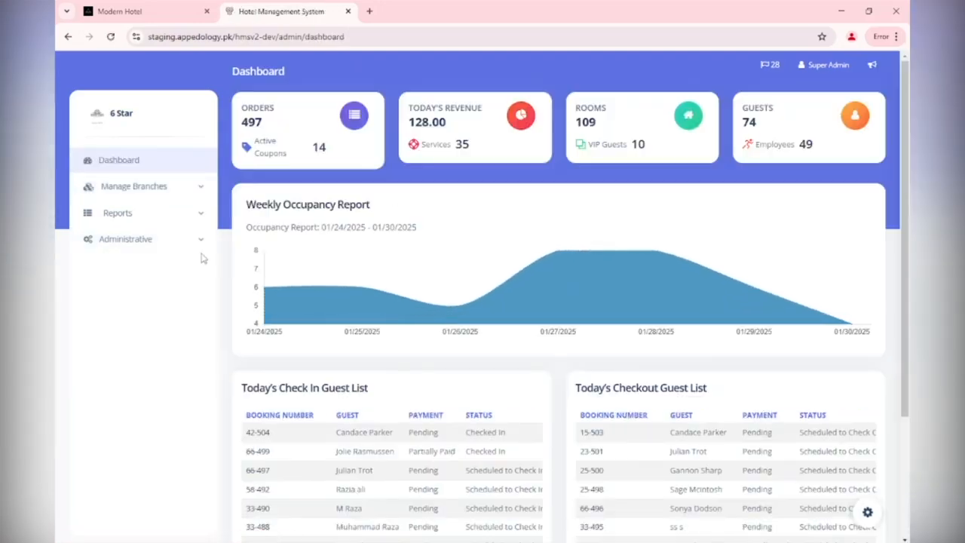
Open the branch dashboard of 123 Main Branch from the Branches list.
left_click(195, 195)
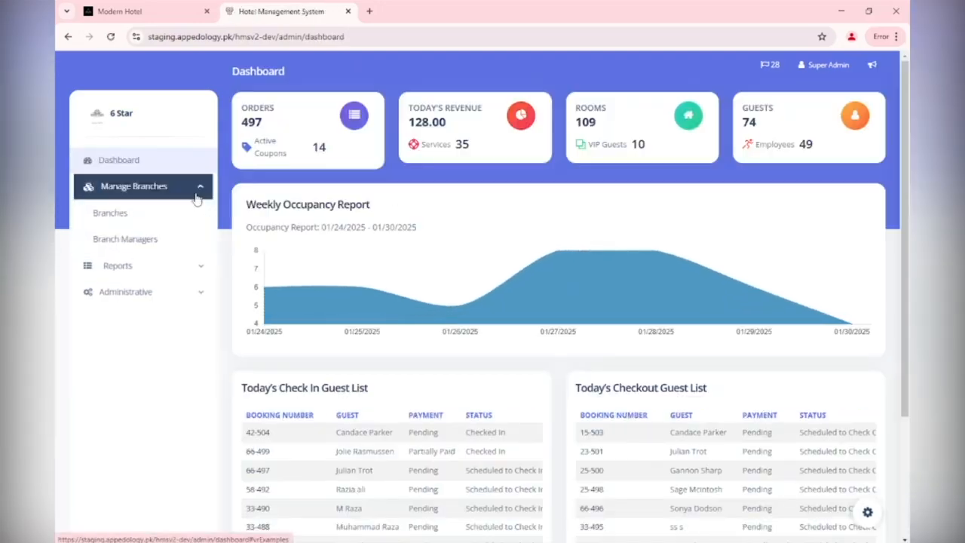
left_click(179, 215)
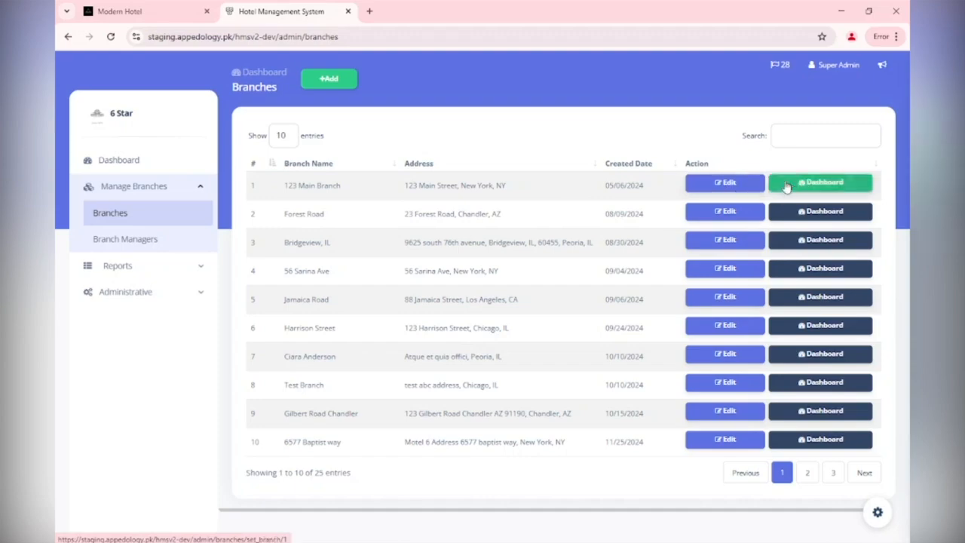
left_click(802, 185)
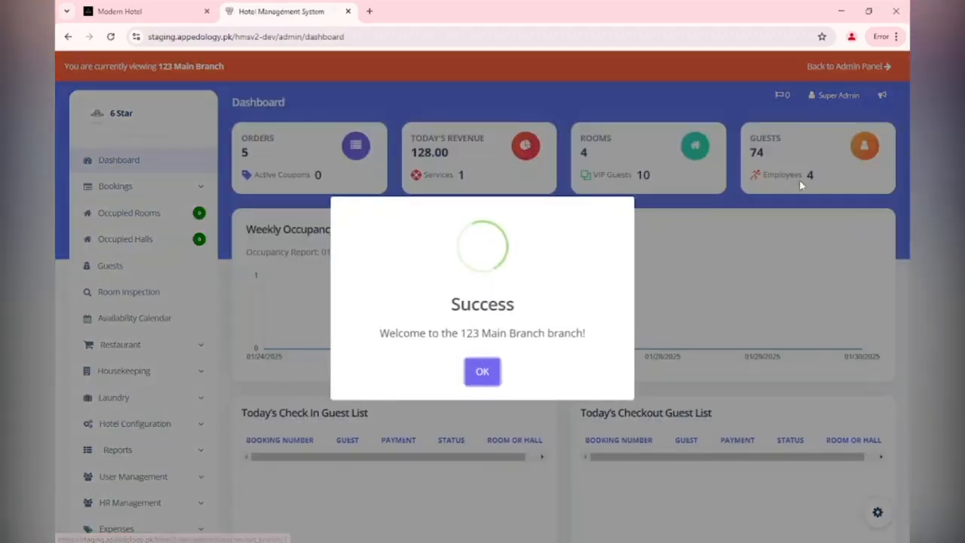
left_click(480, 374)
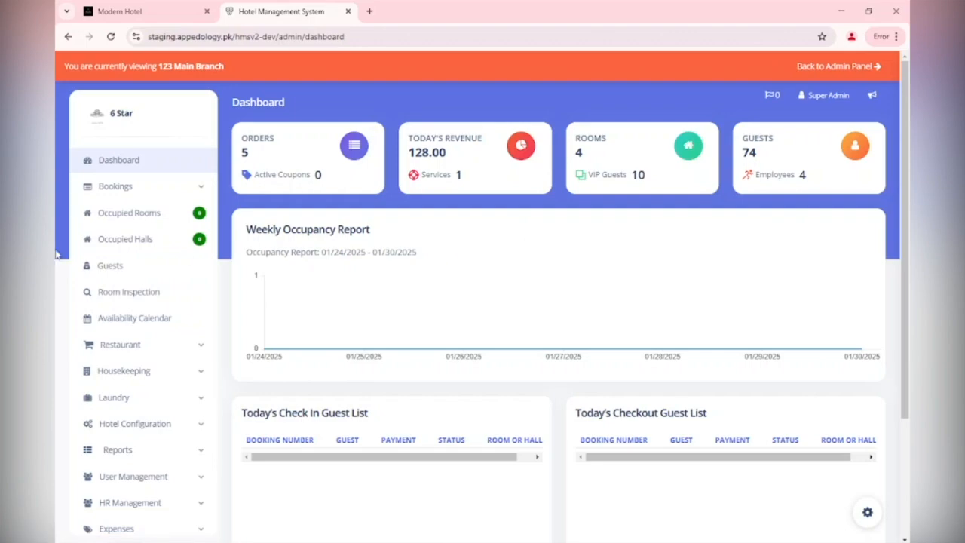
Open the Floors page under Hotel Configuration and start adding a new floor.
mouse_move(266, 335)
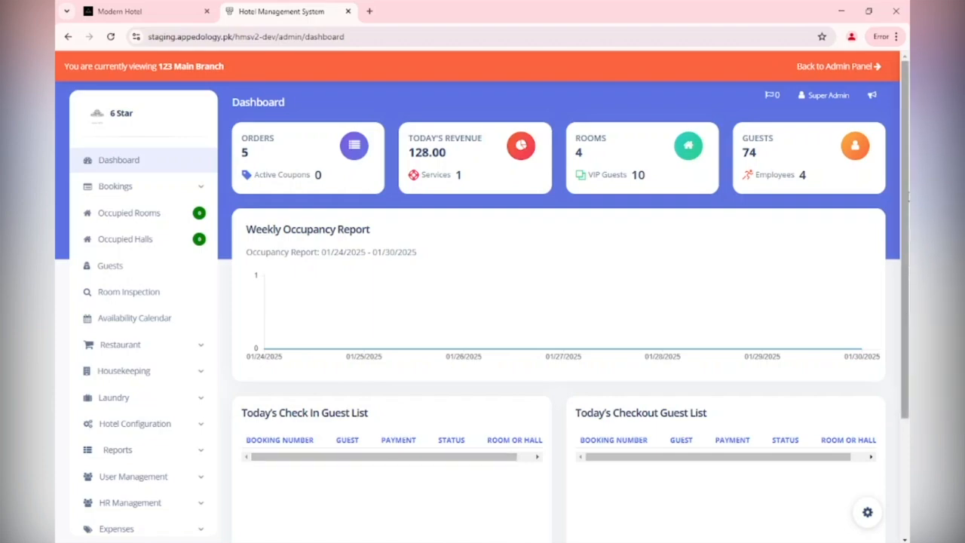
mouse_move(908, 197)
left_mouse_down()
mouse_move(908, 259)
mouse_move(908, 197)
left_mouse_up()
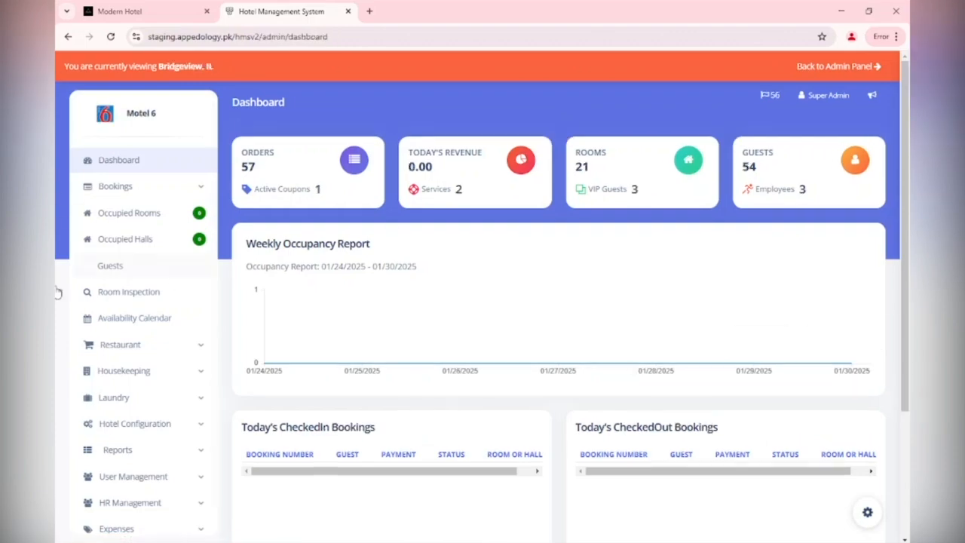
scroll(59, 368, "down", 1)
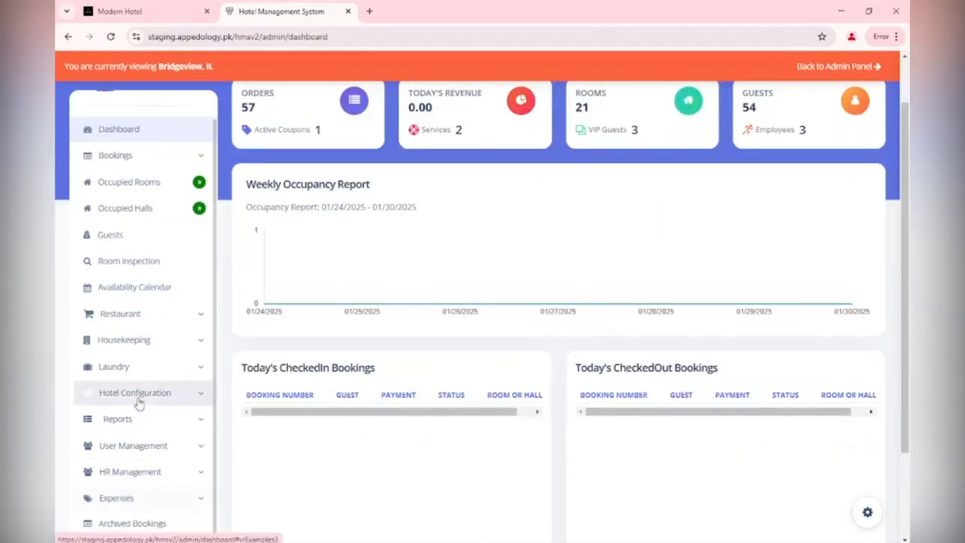
left_click(202, 396)
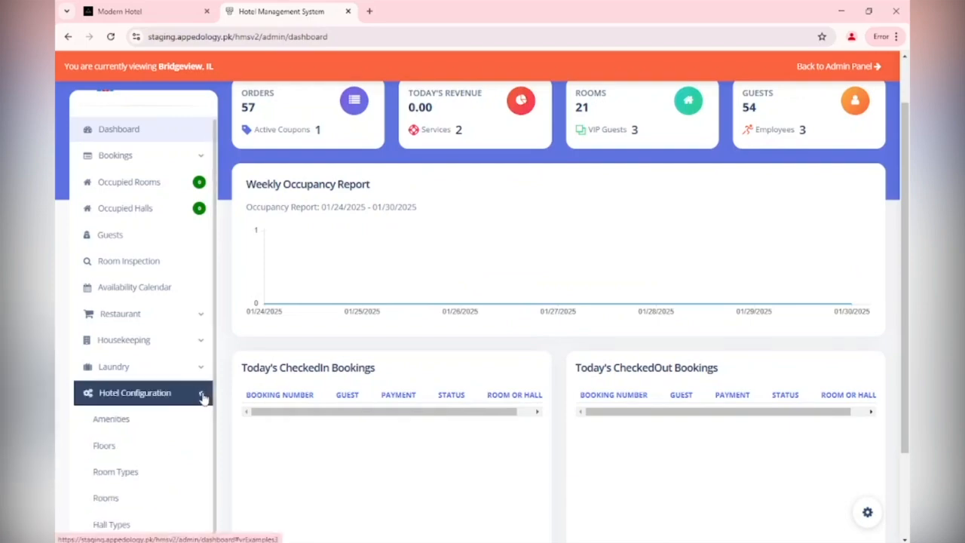
scroll(216, 239, "down", 1)
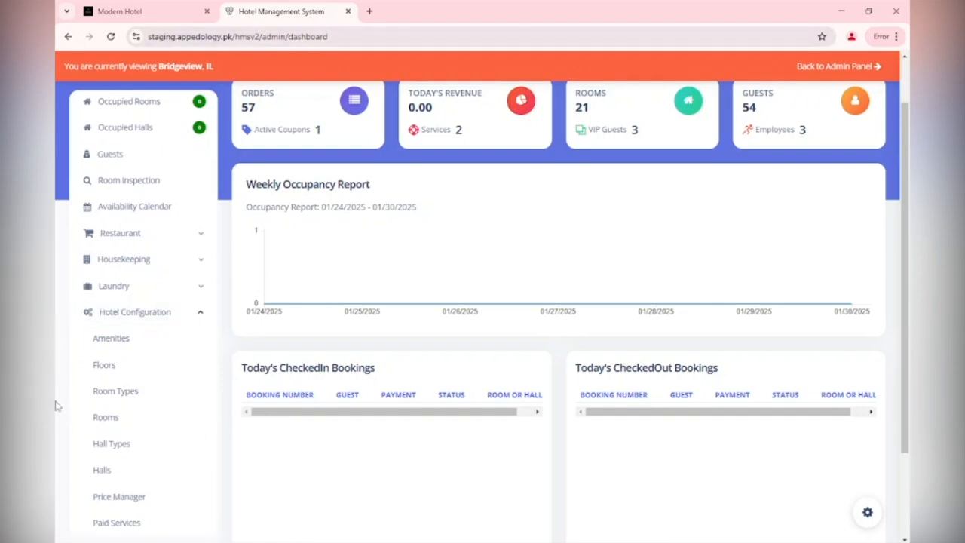
left_click(124, 369)
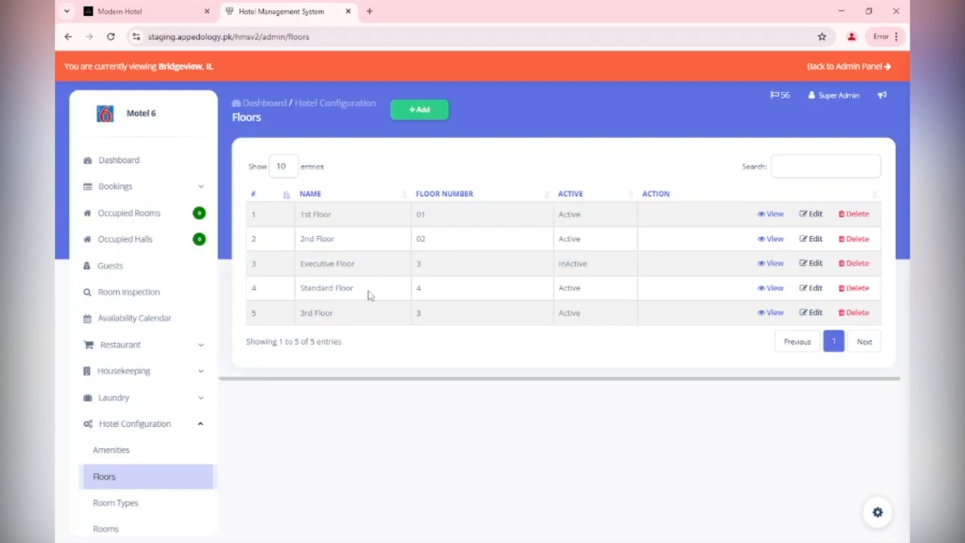
left_click(414, 110)
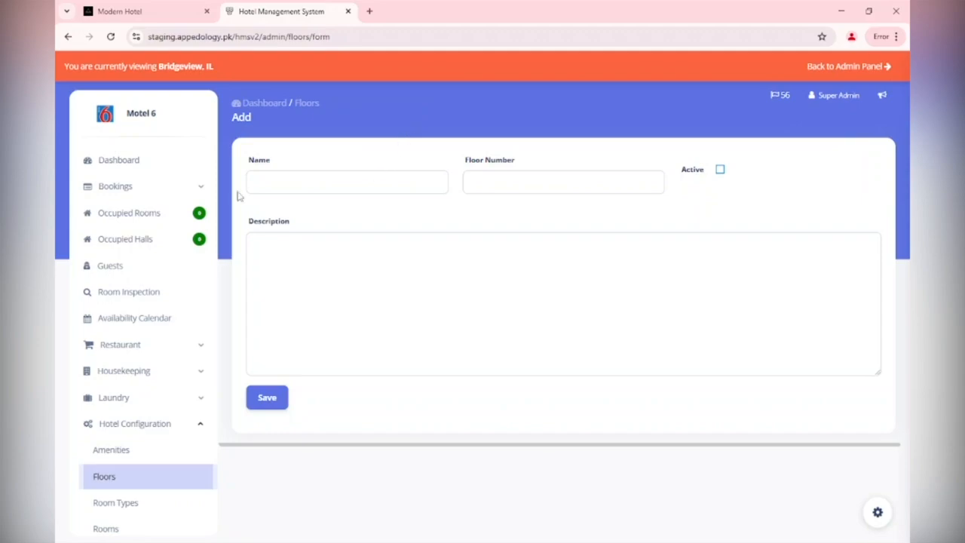
Add an active floor named 4th Floor with floor number 4 and save it.
left_click(295, 183)
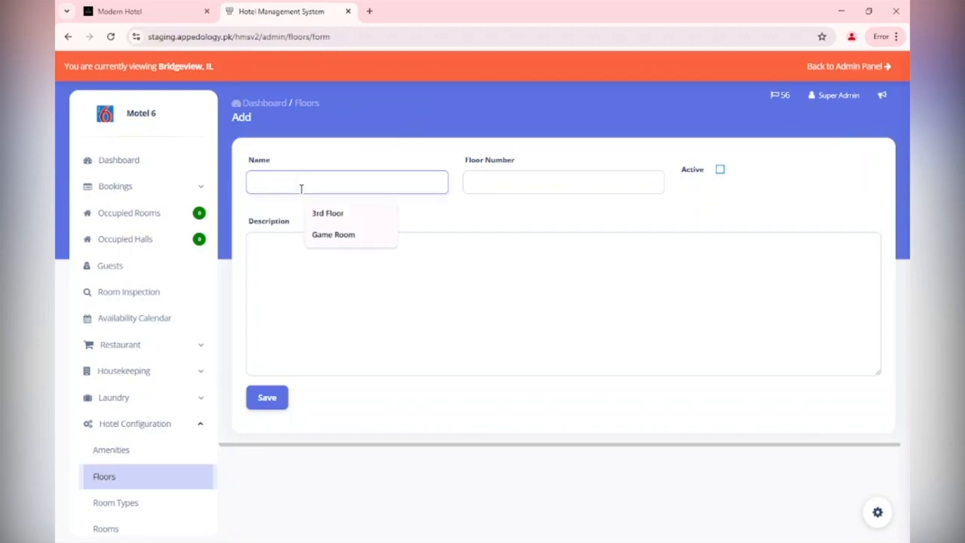
type("4th Floor")
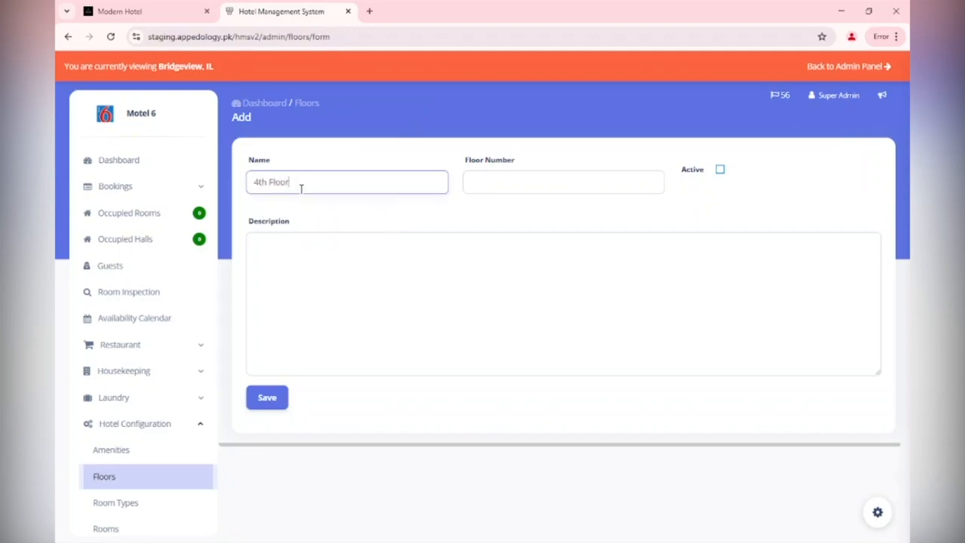
key("Tab")
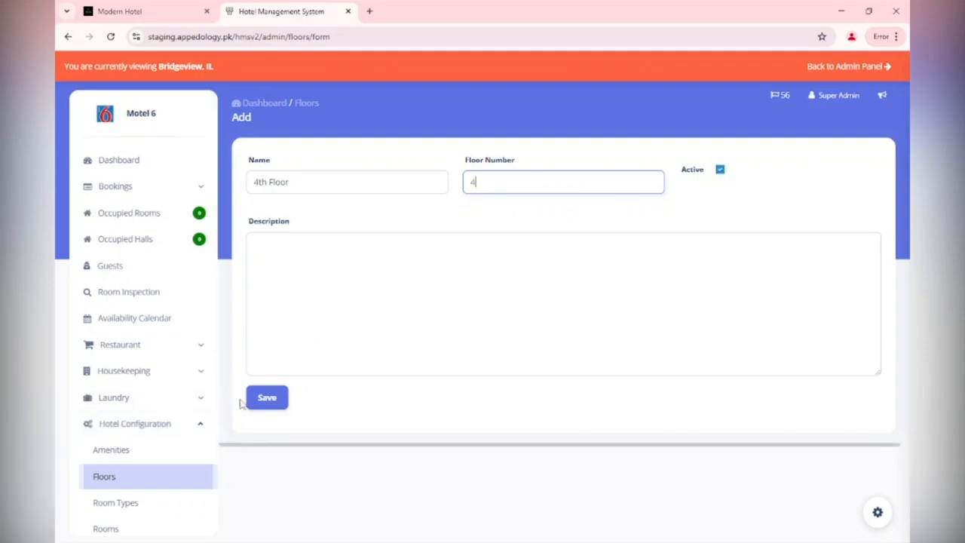
left_click(268, 403)
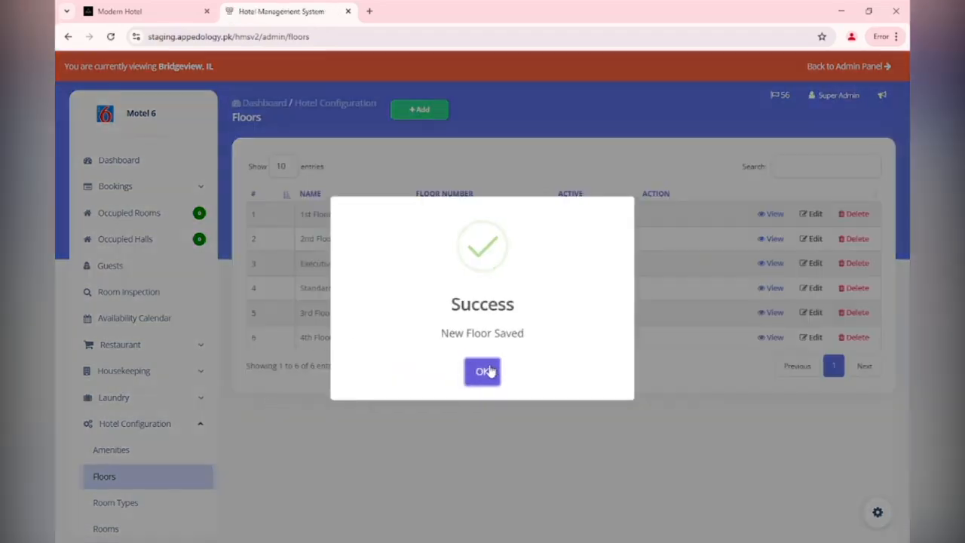
left_click(482, 370)
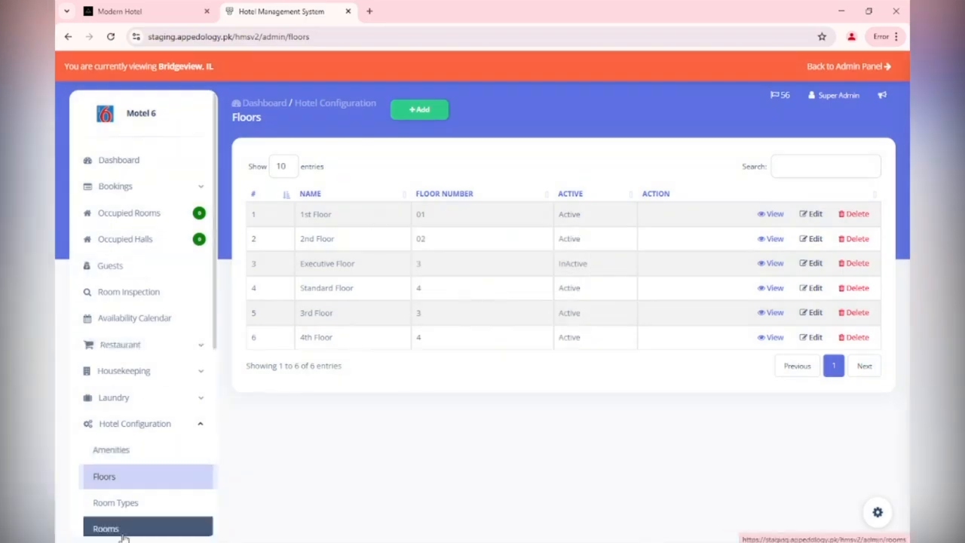
Open the Room Types page and start adding a new room type.
left_click(128, 508)
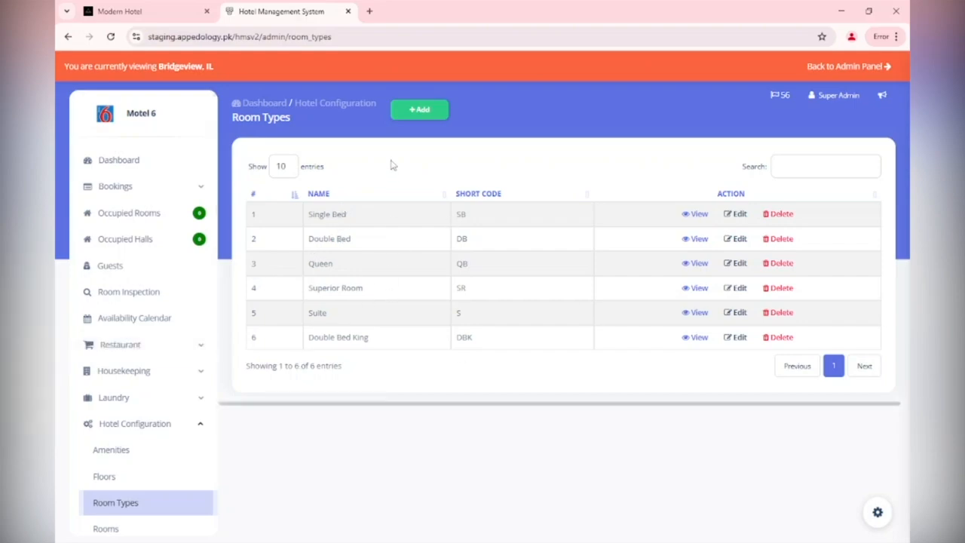
left_click(416, 110)
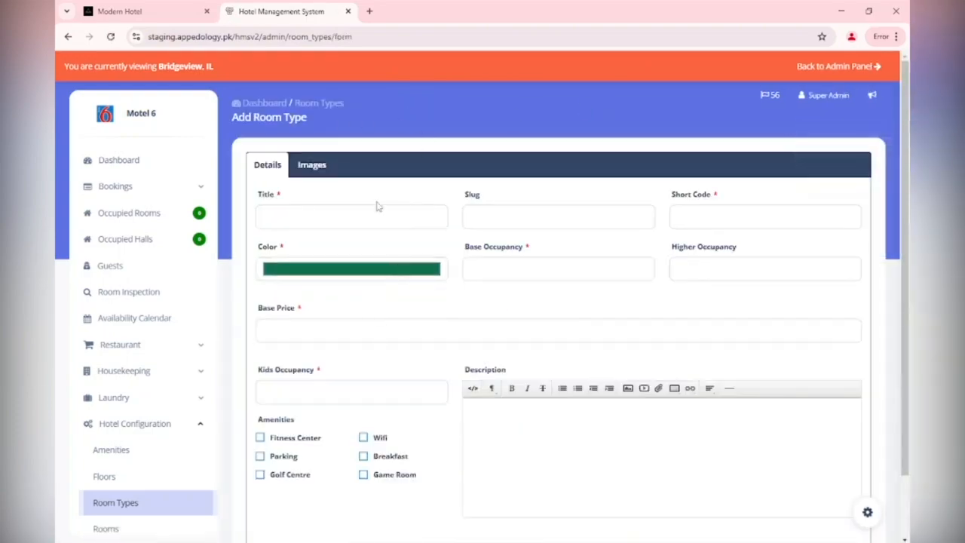
Enter the room type title Executive Room, correcting its spelling, and the short code ER.
left_click(362, 221)
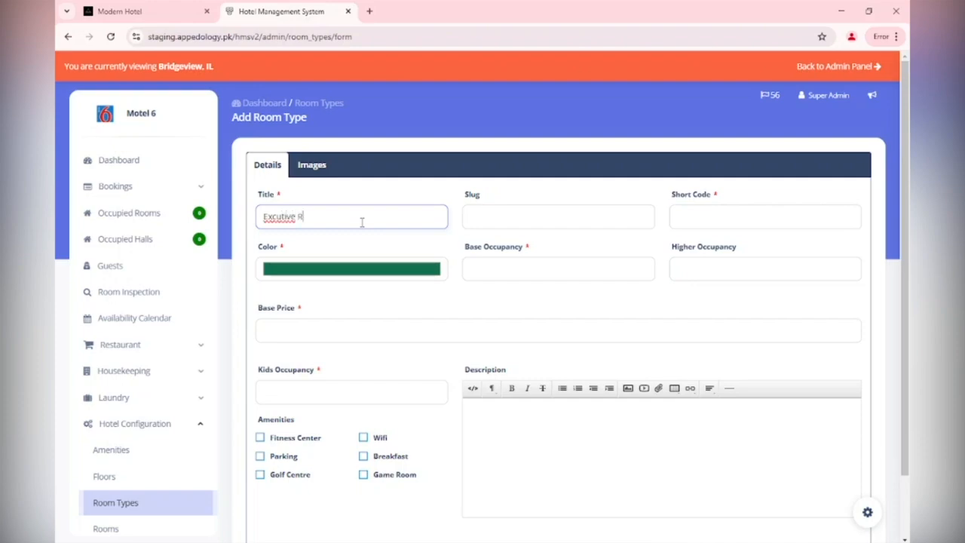
right_click(282, 217)
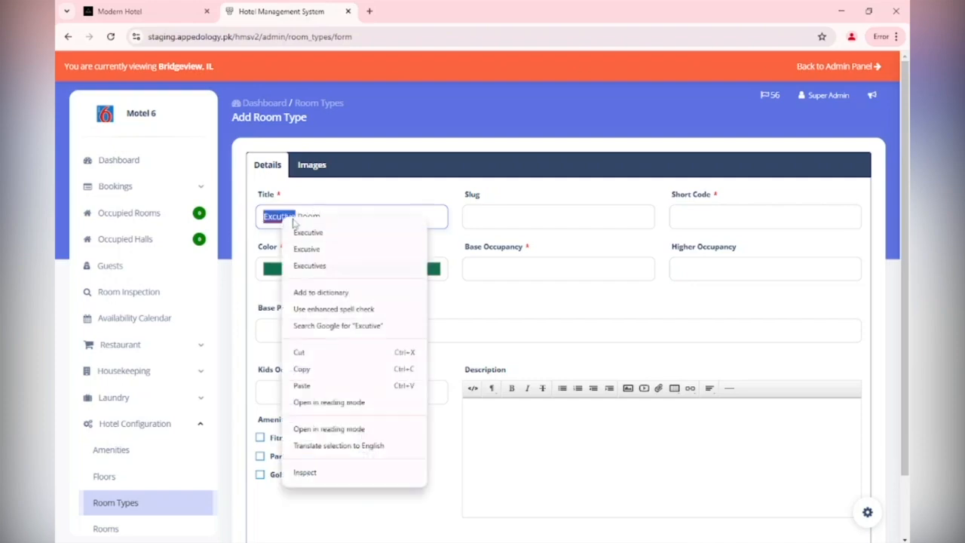
left_click(305, 232)
left_click(586, 215)
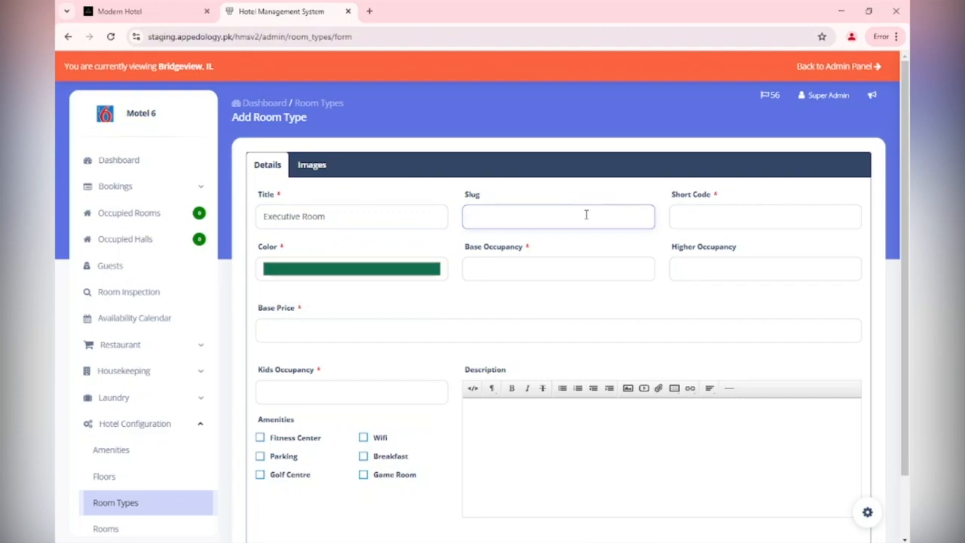
key("Tab")
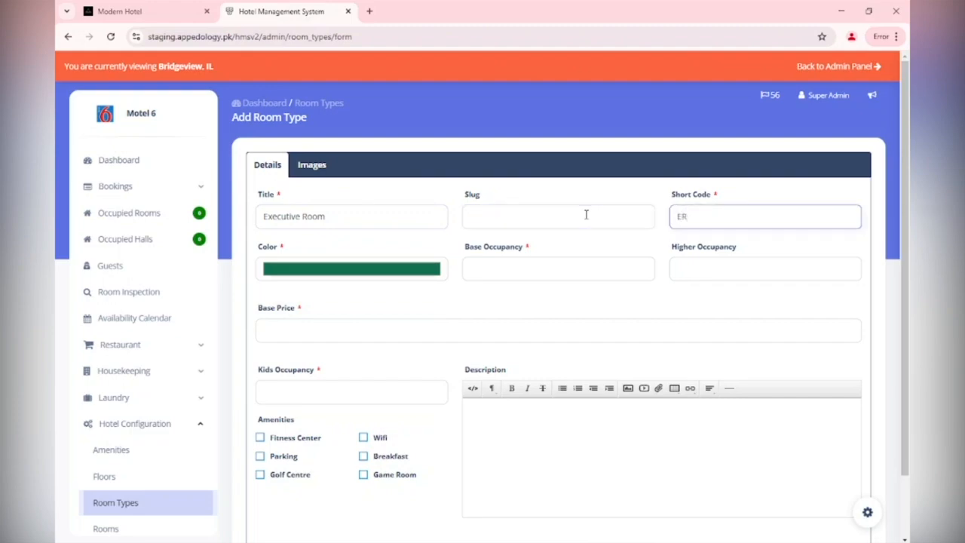
Pick a dark blue colour (RGB 11, 46, 117) for the room type.
left_click(368, 269)
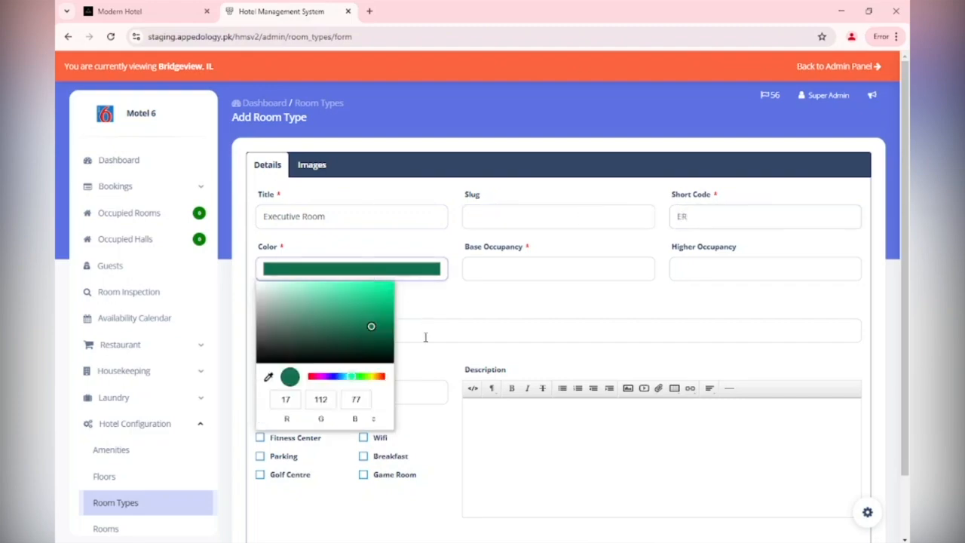
left_click(339, 381)
left_click(380, 326)
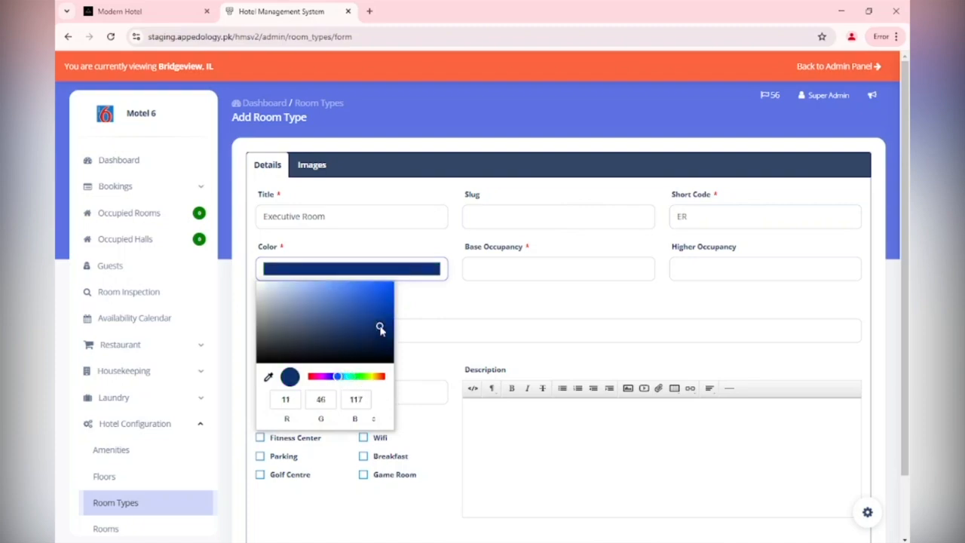
left_click(538, 291)
Set the base occupancy to 1 and the higher occupancy to 2.
left_click(538, 274)
key("Tab")
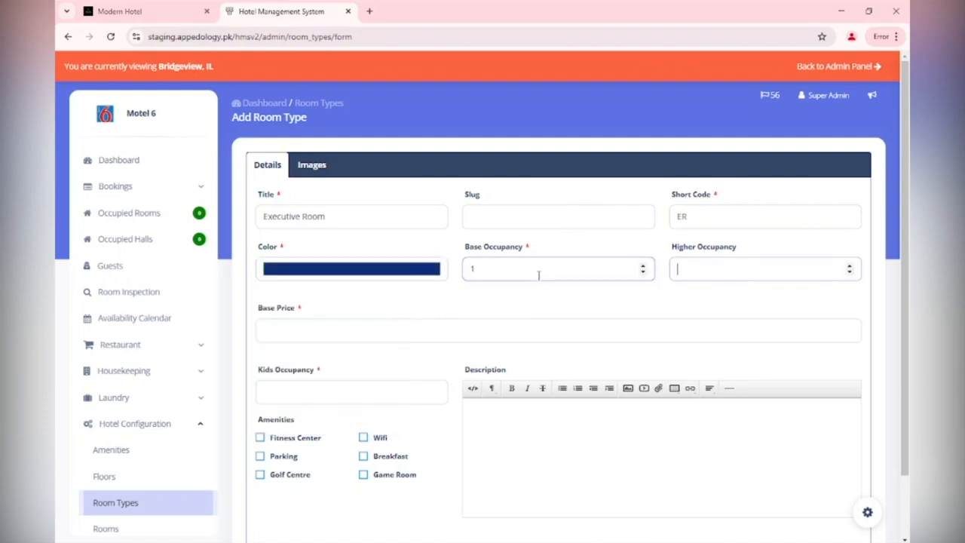
type("2")
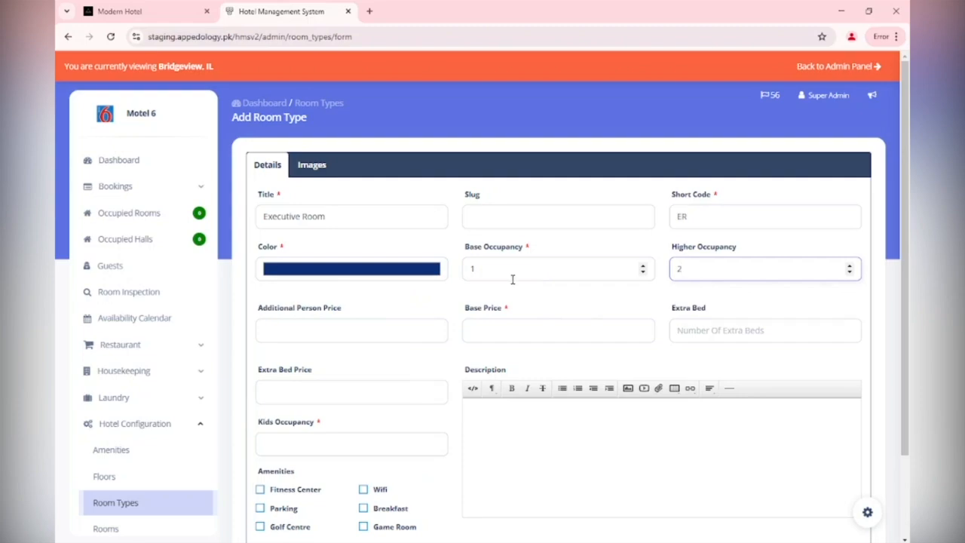
Set the additional person price to 200, the base price to 800 and the kids occupancy to 0.
left_click(328, 332)
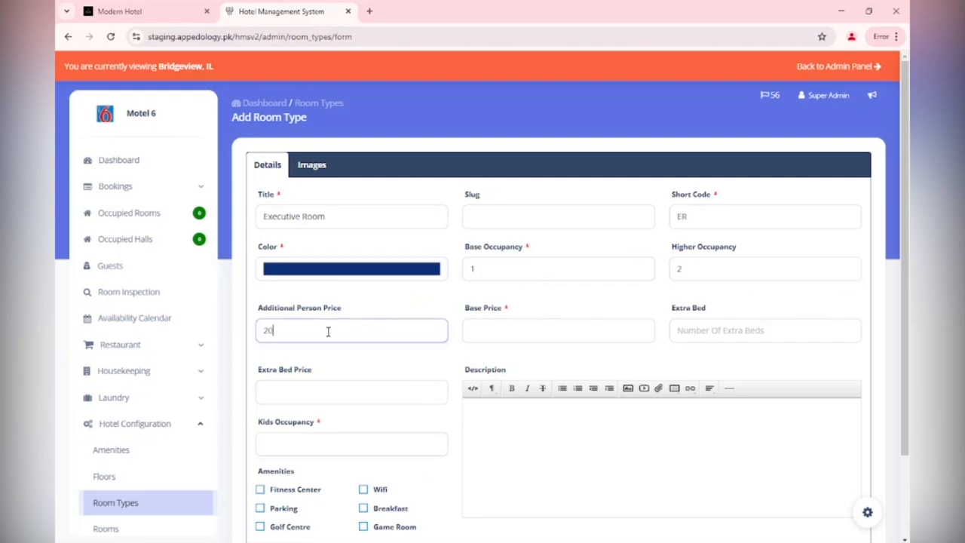
left_click(519, 326)
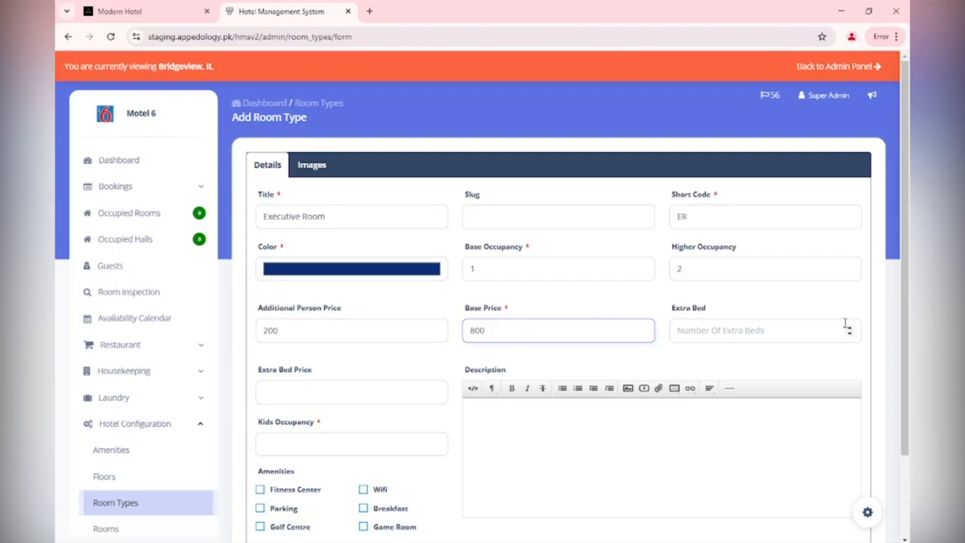
left_click(360, 446)
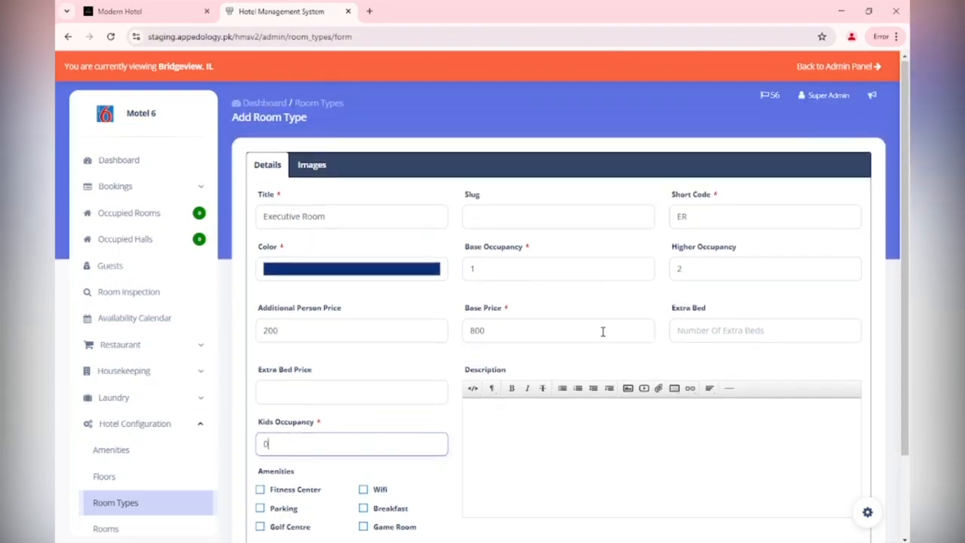
Tick the Fitness Center, Parking, Wifi and Breakfast amenities and save the new room type.
scroll(343, 418, "down", 1)
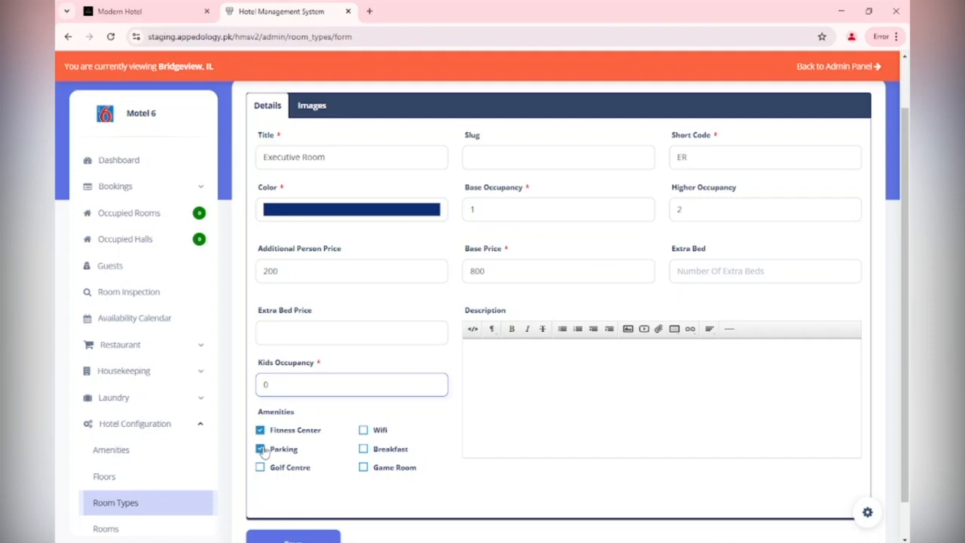
left_click(375, 434)
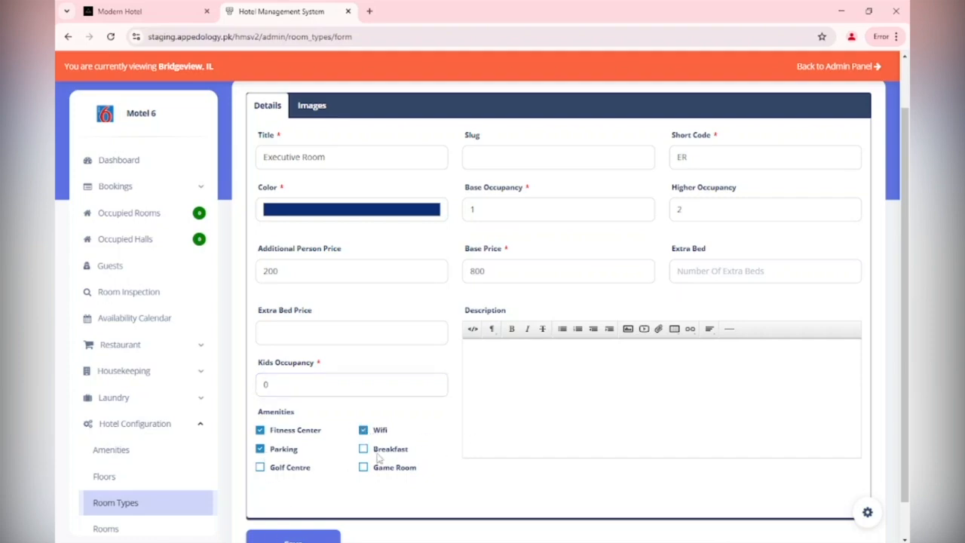
left_click(322, 540)
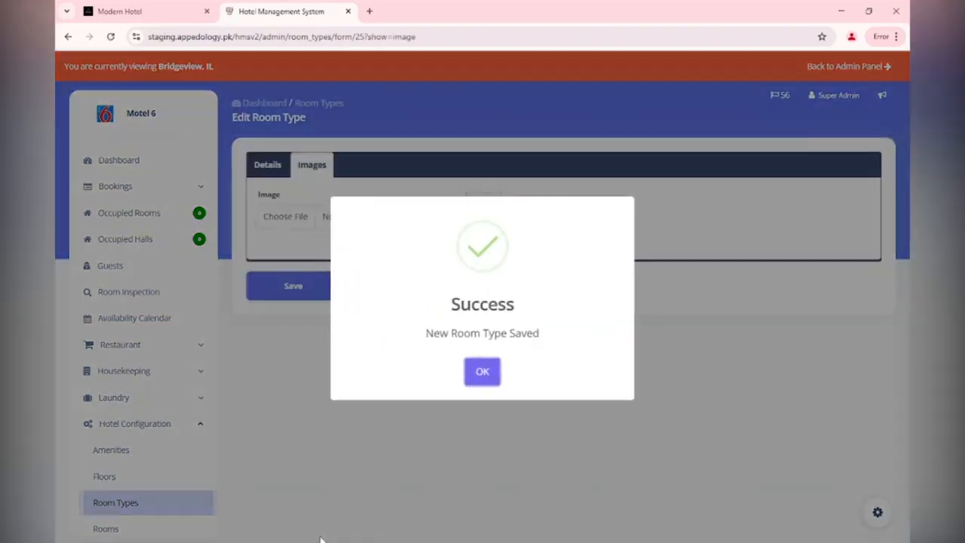
left_click(482, 372)
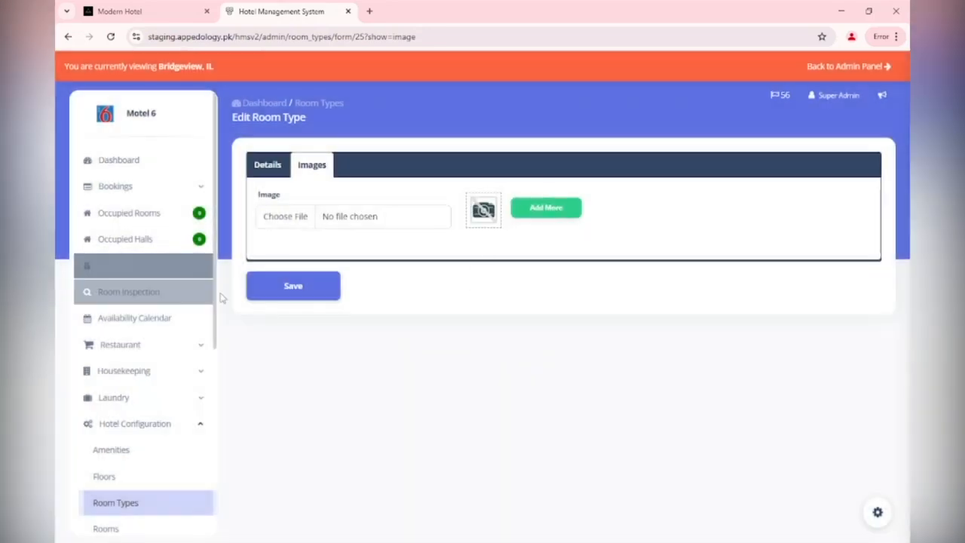
Review the room types list and the Amenities page.
left_click(283, 298)
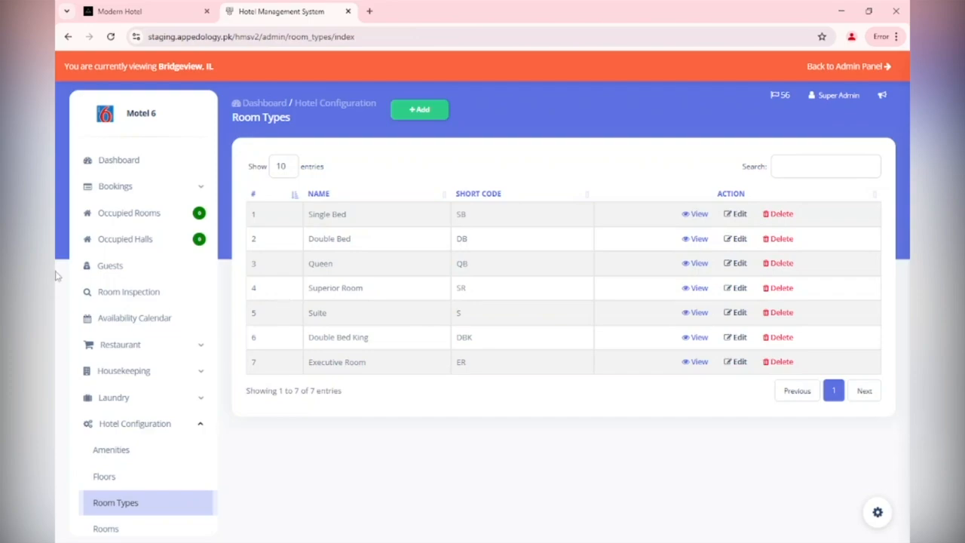
scroll(129, 466, "down", 1)
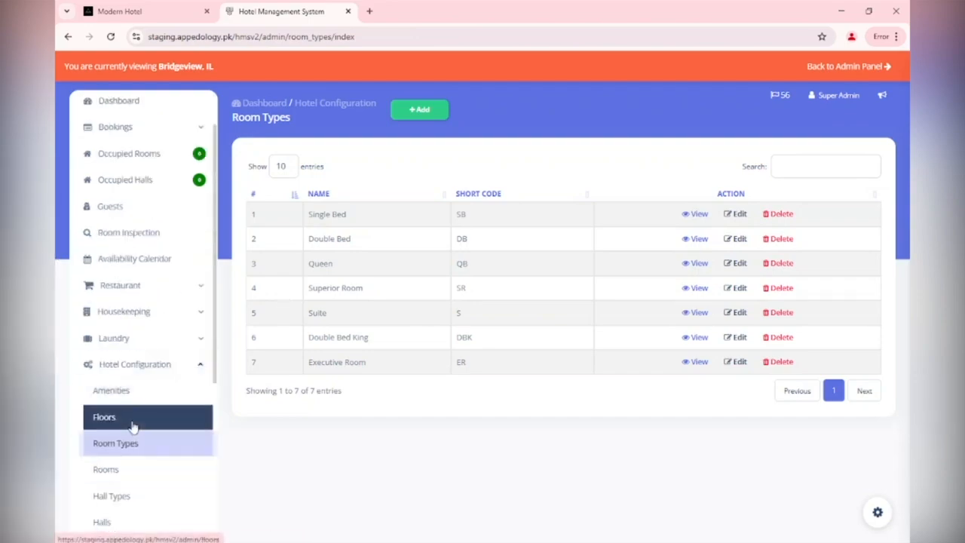
left_click(141, 391)
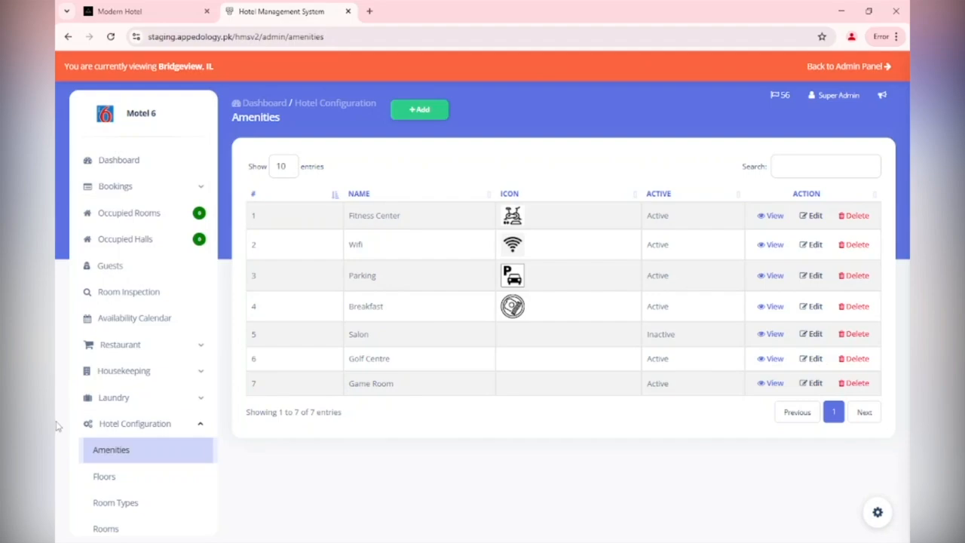
Open the Rooms page under Hotel Configuration and start adding new rooms.
scroll(111, 425, "down", 1)
left_click(138, 472)
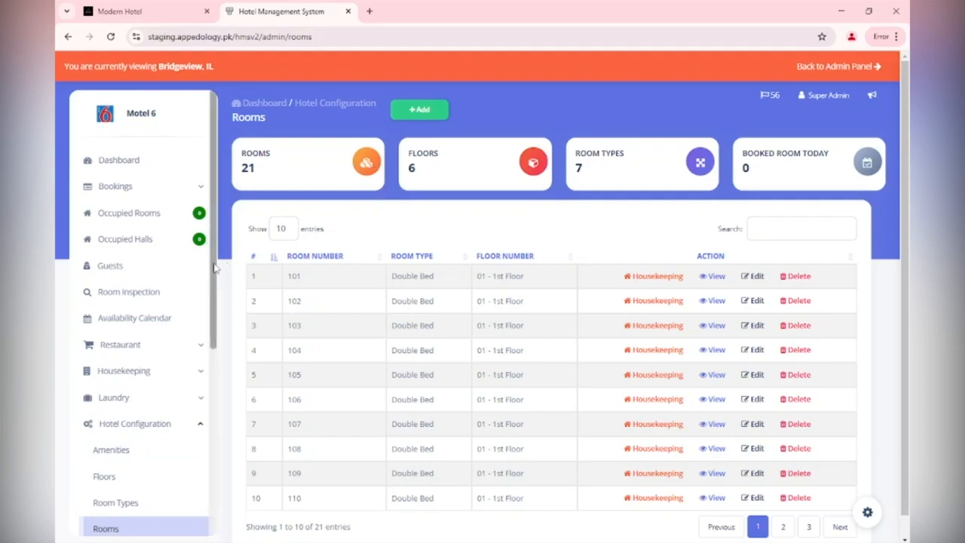
left_click_drag(215, 268, 195, 405)
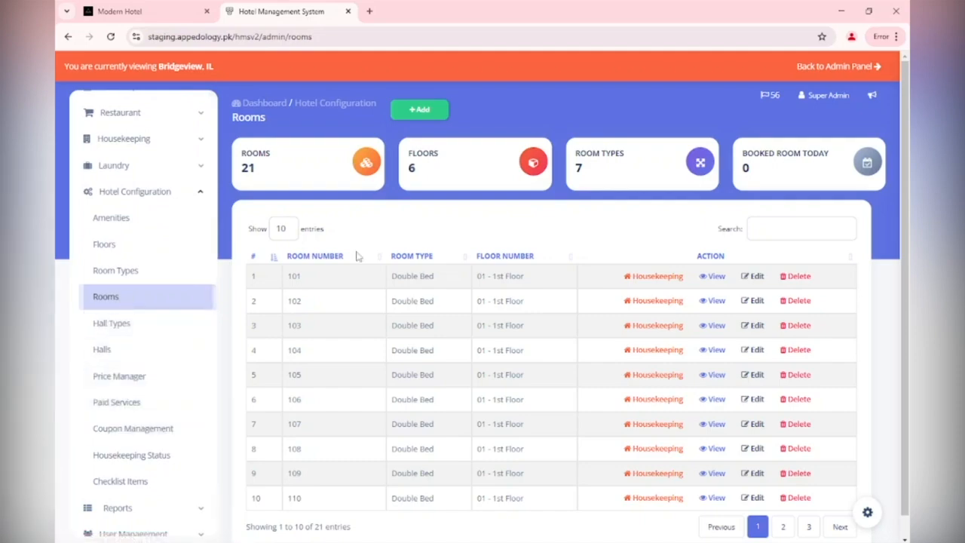
left_click(434, 110)
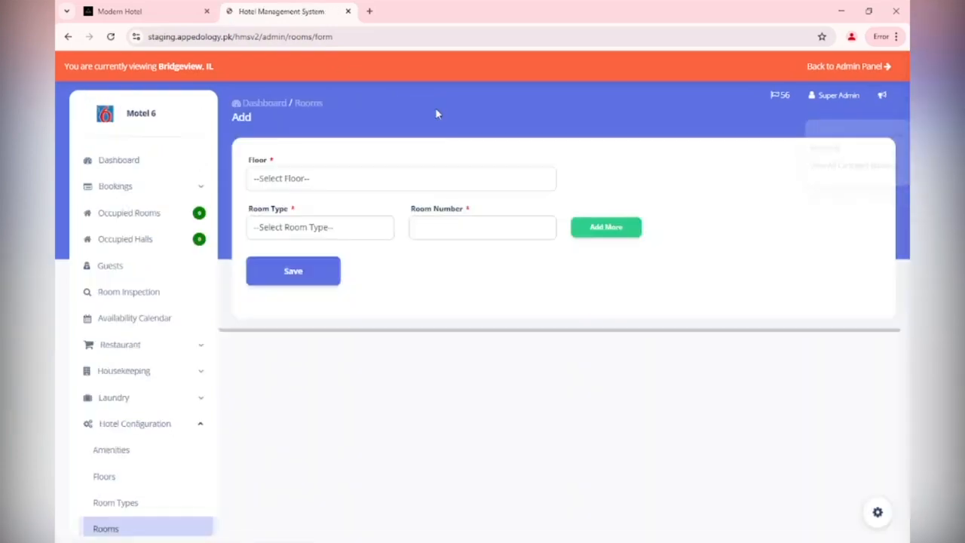
Choose the 4th Floor and add a Single Bed room numbered 1.
left_click(402, 180)
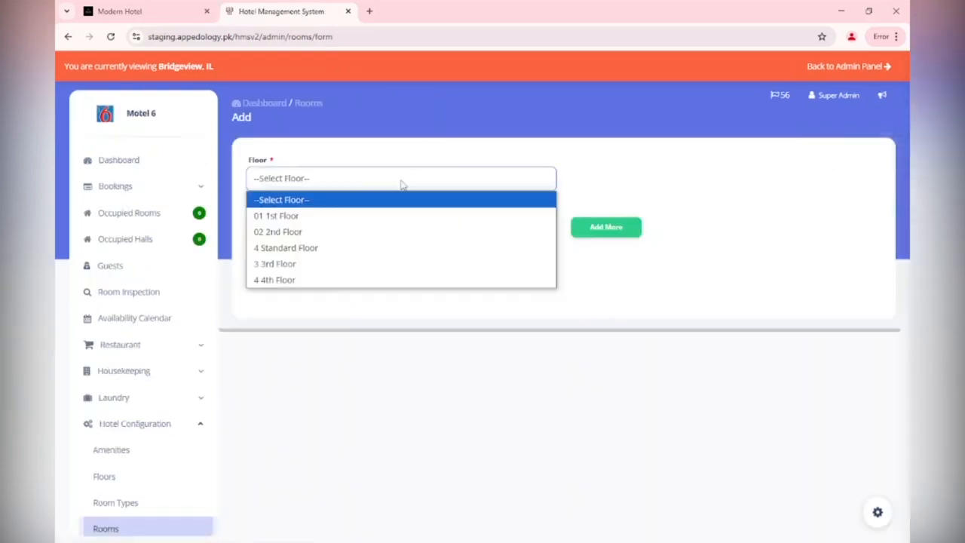
left_click(358, 280)
left_click(335, 233)
left_click(329, 264)
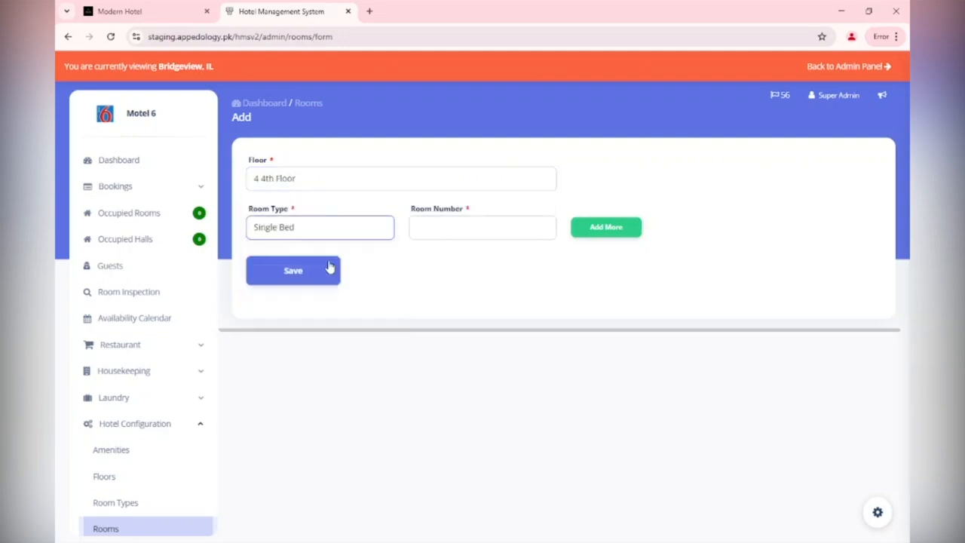
left_click(466, 228)
type("1")
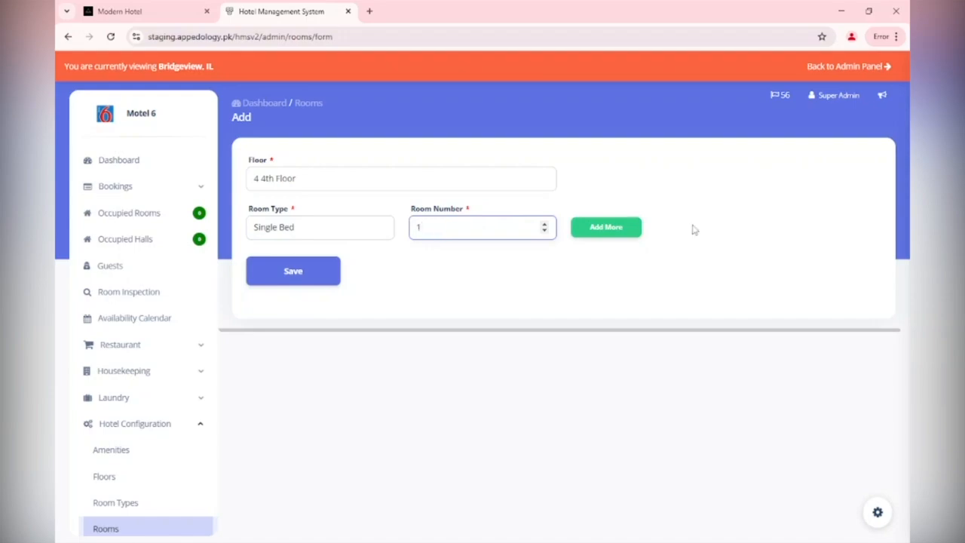
Add another row with a Single Bed room numbered 2.
left_click(612, 230)
left_click(309, 276)
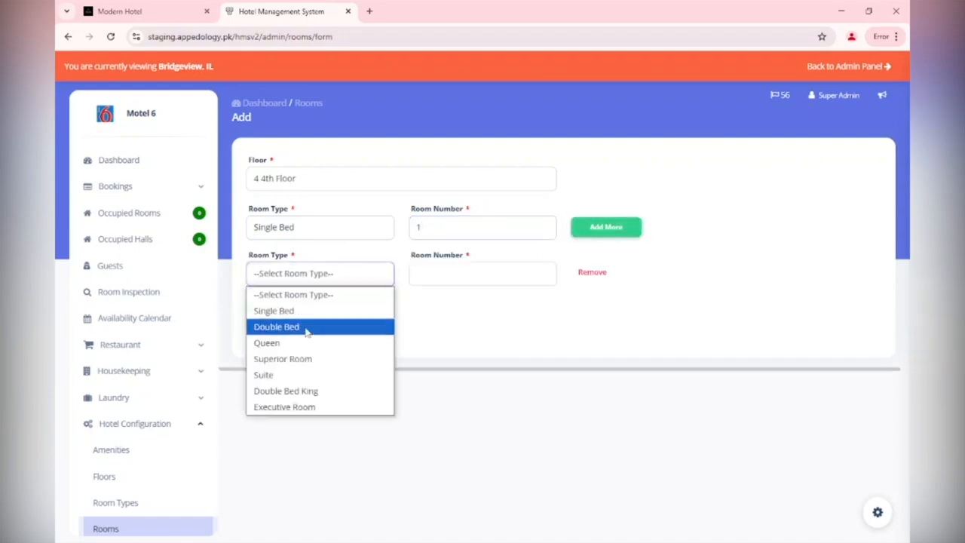
left_click(305, 310)
left_click(455, 282)
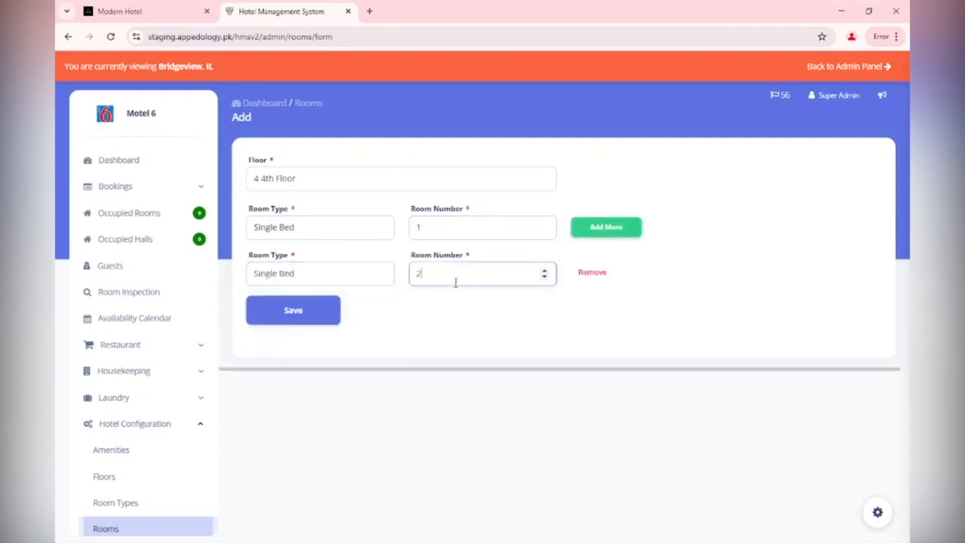
type("2")
Add a row with a Double Bed room numbered 3.
left_click(595, 240)
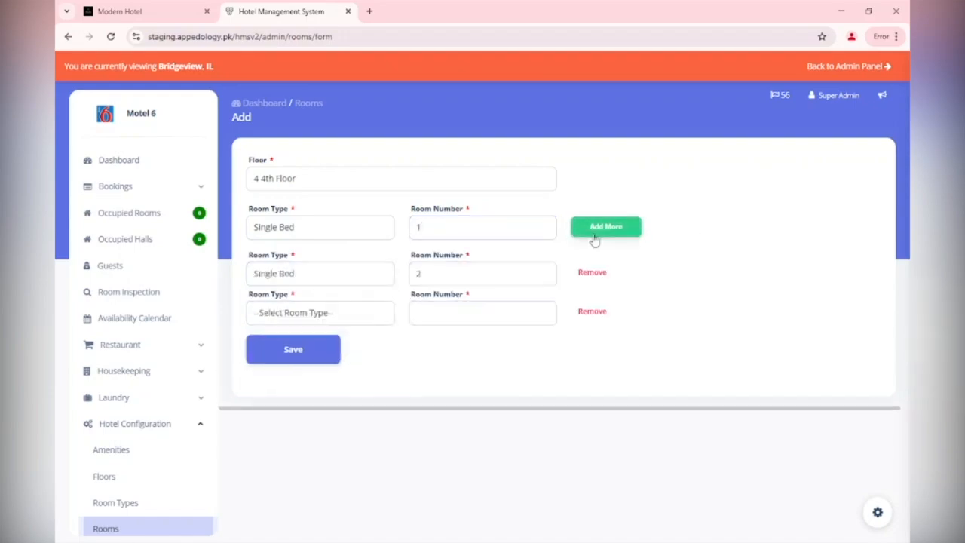
left_click(365, 315)
left_click(354, 366)
left_click(486, 315)
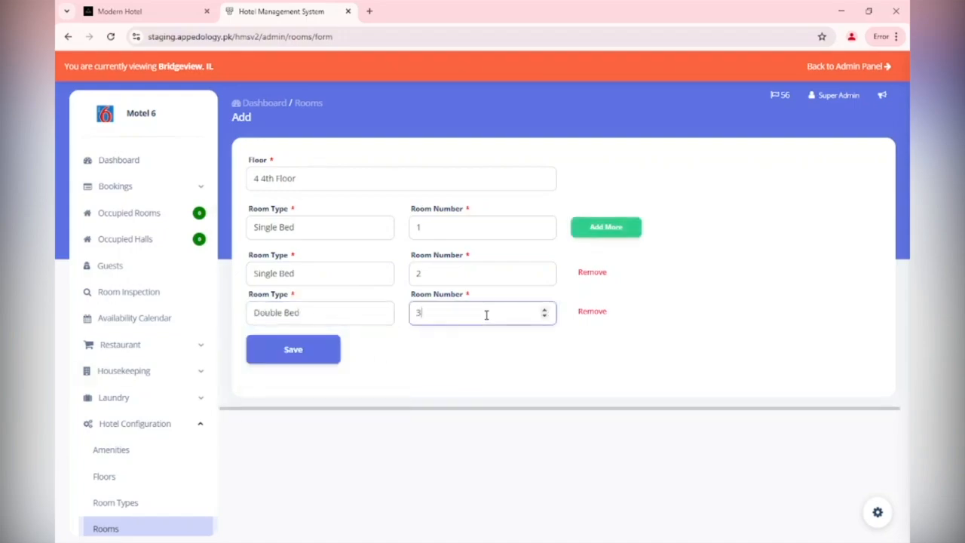
type("3")
Add a row with a Double Bed room numbered 4.
left_click(596, 243)
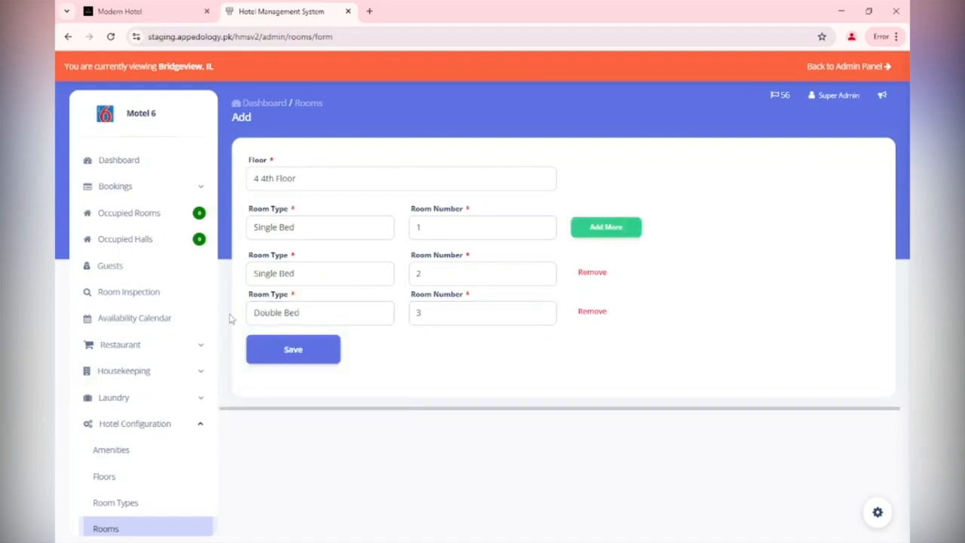
left_click(580, 232)
left_click(329, 351)
left_click(295, 404)
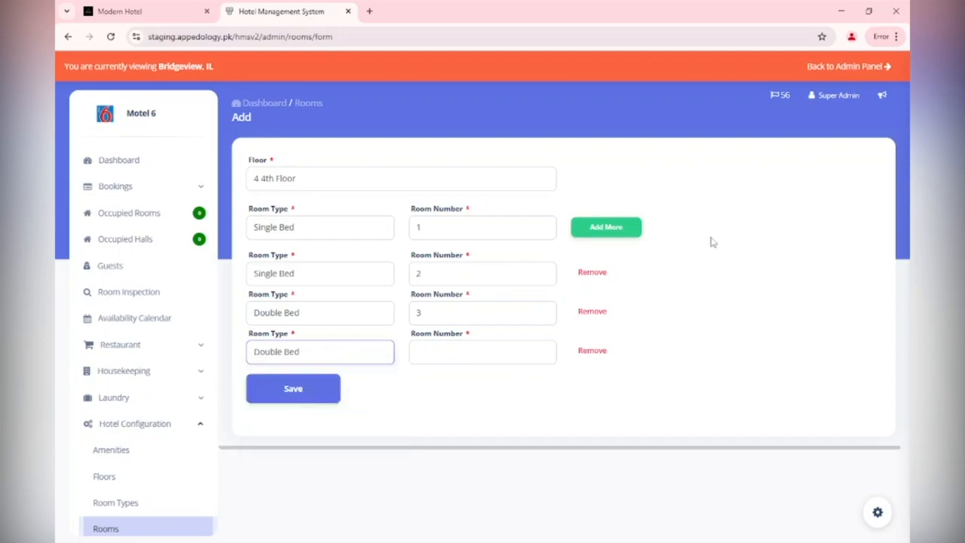
left_click(450, 353)
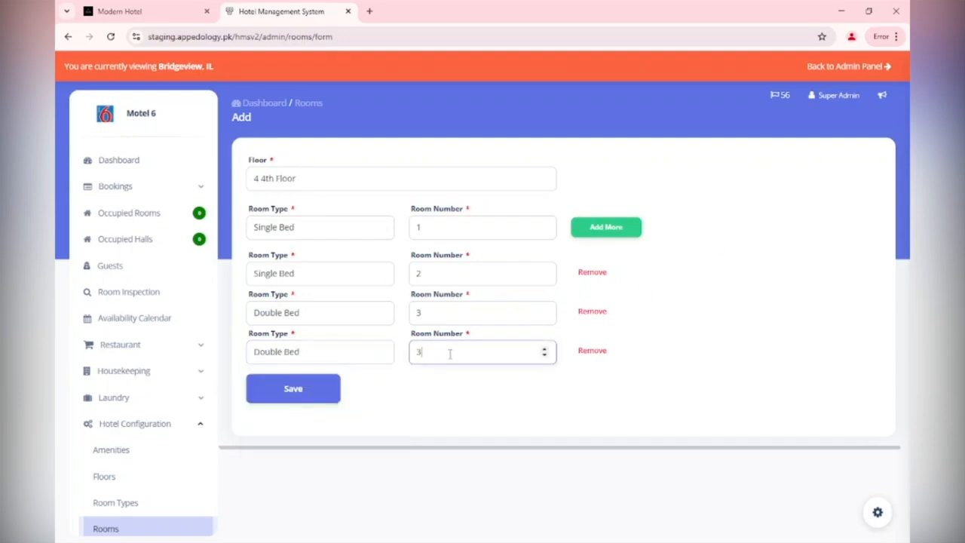
Add Executive Room rows numbered 5 and 6 and save all the rooms.
left_click(633, 226)
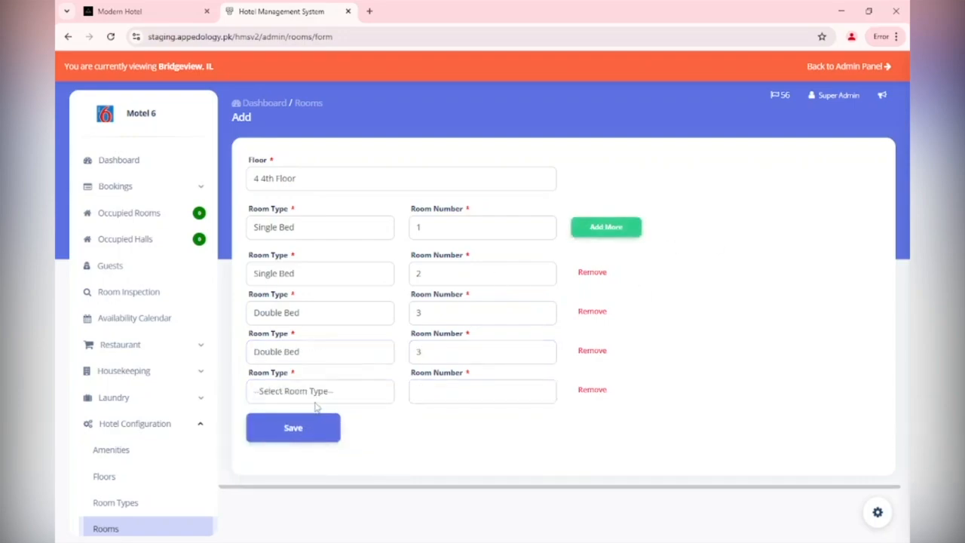
left_click(316, 394)
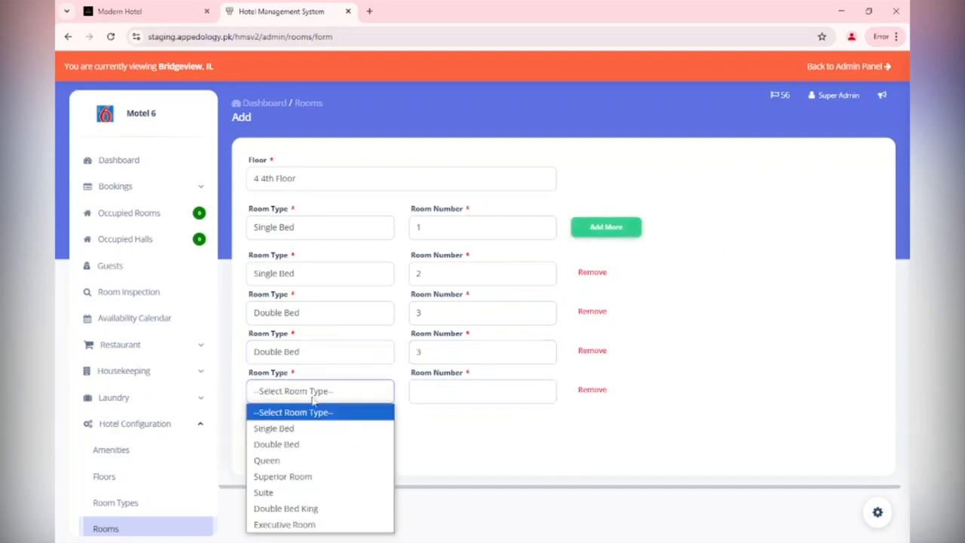
left_click(311, 524)
left_click(466, 390)
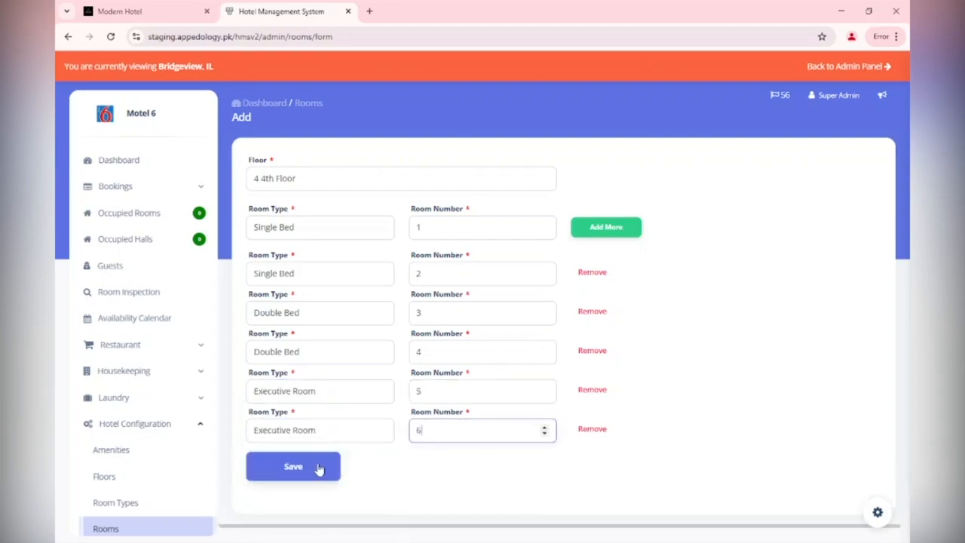
left_click(318, 469)
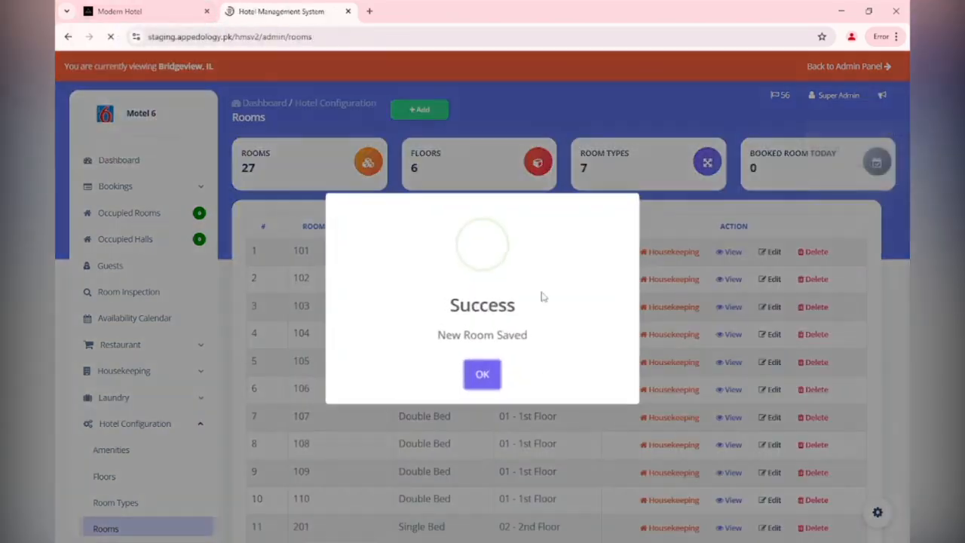
Dismiss the confirmation and page through the rooms list to the last page to check the new rooms.
left_click(482, 371)
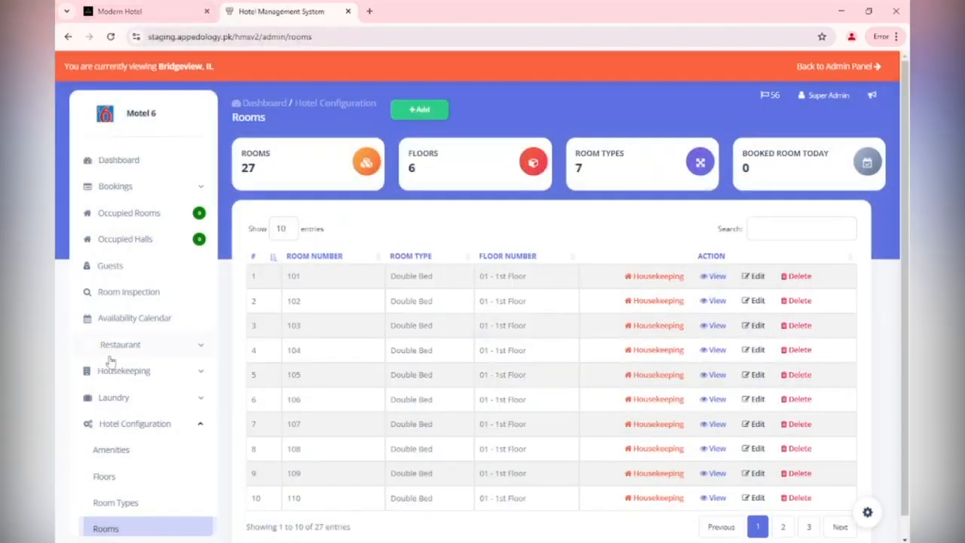
left_click(835, 527)
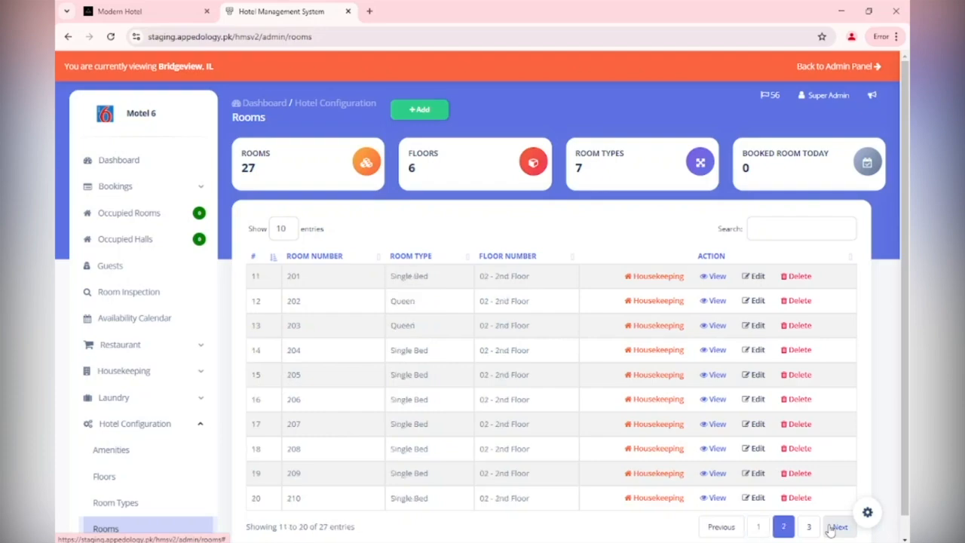
left_click(837, 527)
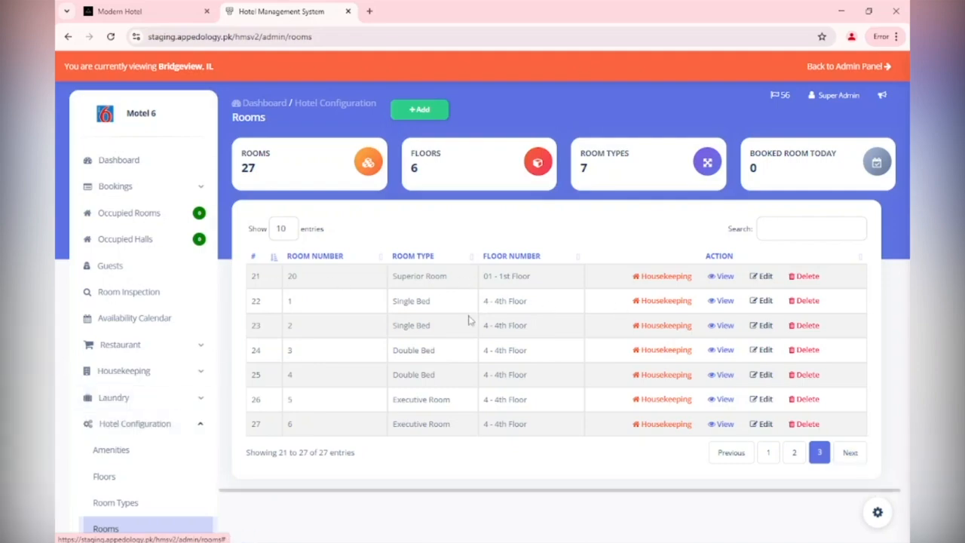
scroll(181, 321, "down", 4)
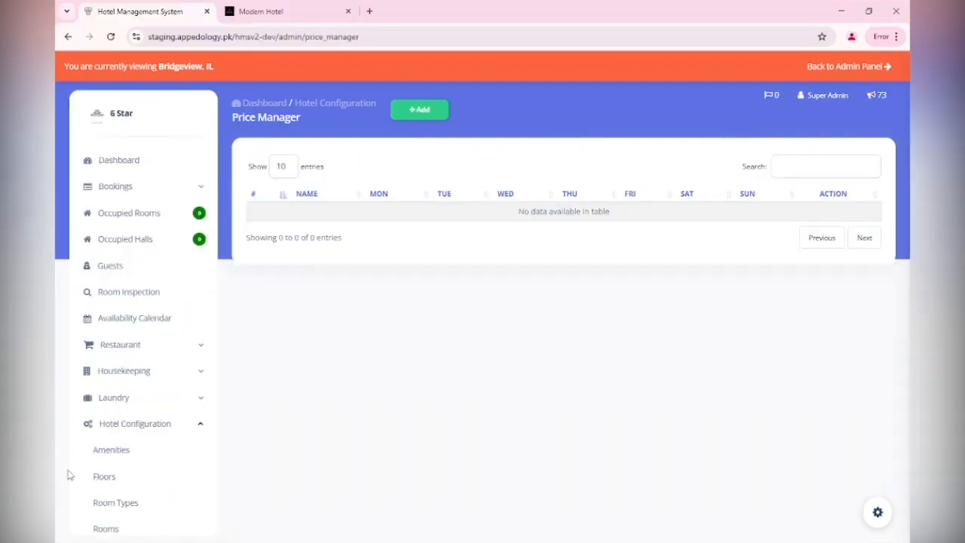
Start a new price entry in the Price Manager for the Single Bed room type.
scroll(103, 483, "down", 3)
left_click(138, 428)
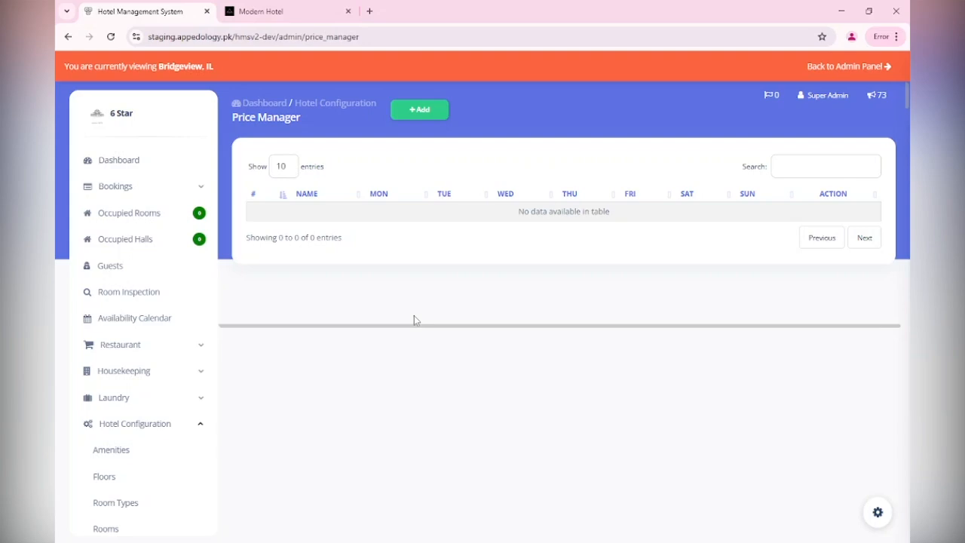
left_click(420, 112)
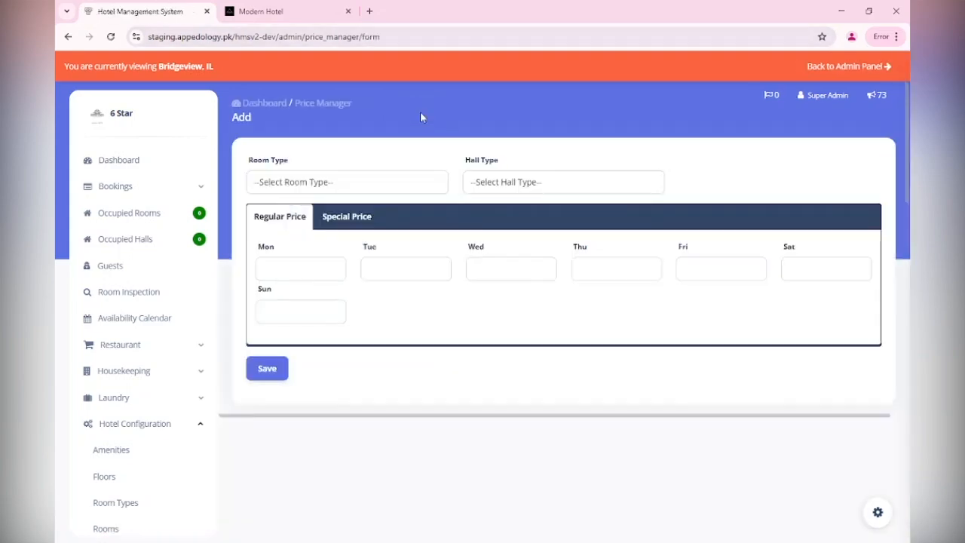
left_click(279, 188)
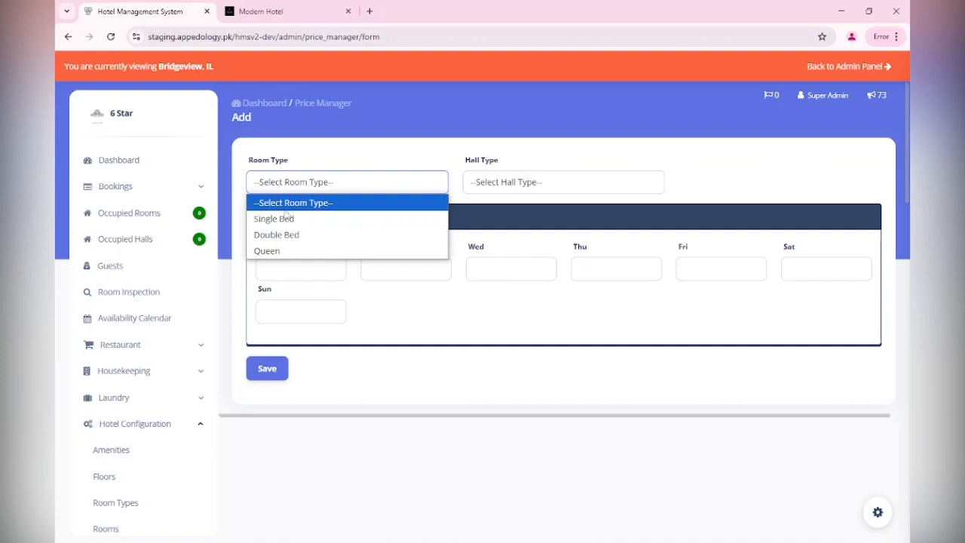
left_click(284, 216)
Set the regular prices for Monday through Thursday to 20.
left_click(267, 270)
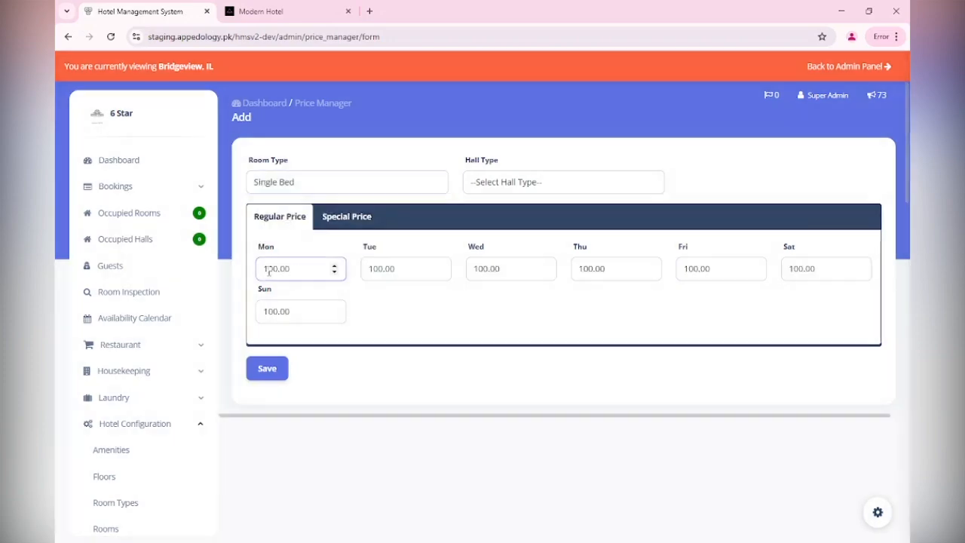
key("BackSpace")
type("2")
left_click_drag(378, 269, 363, 272)
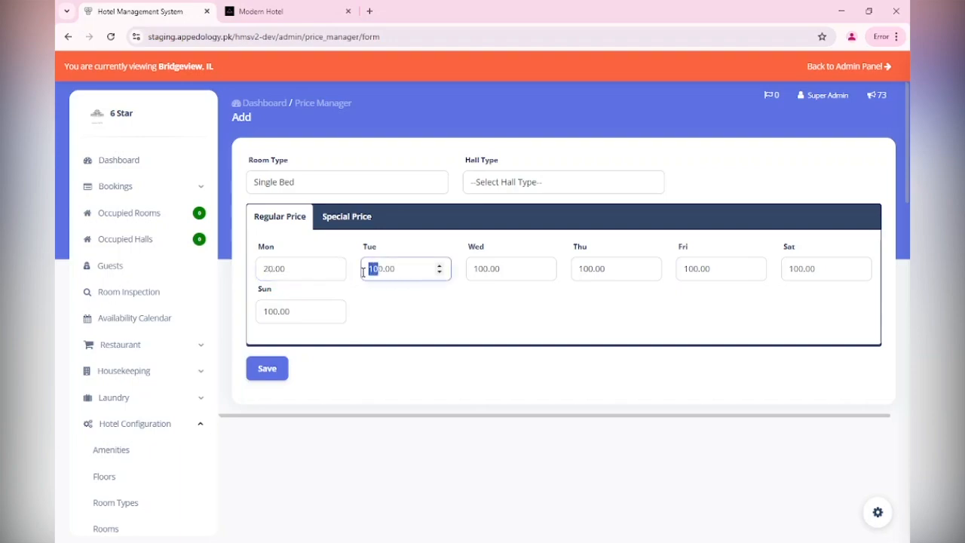
type("2")
key("Delete")
left_click_drag(483, 269, 435, 293)
type("20")
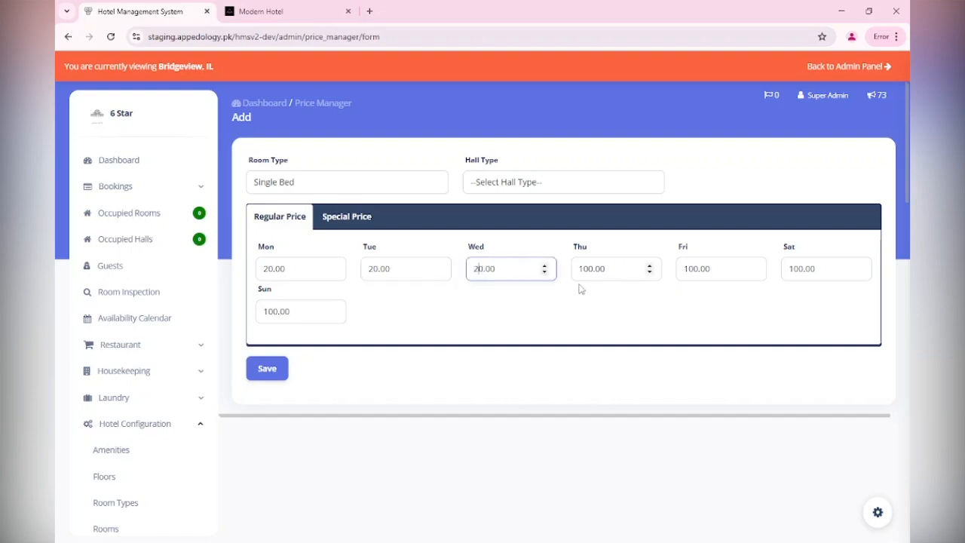
left_click_drag(587, 268, 565, 271)
type("2")
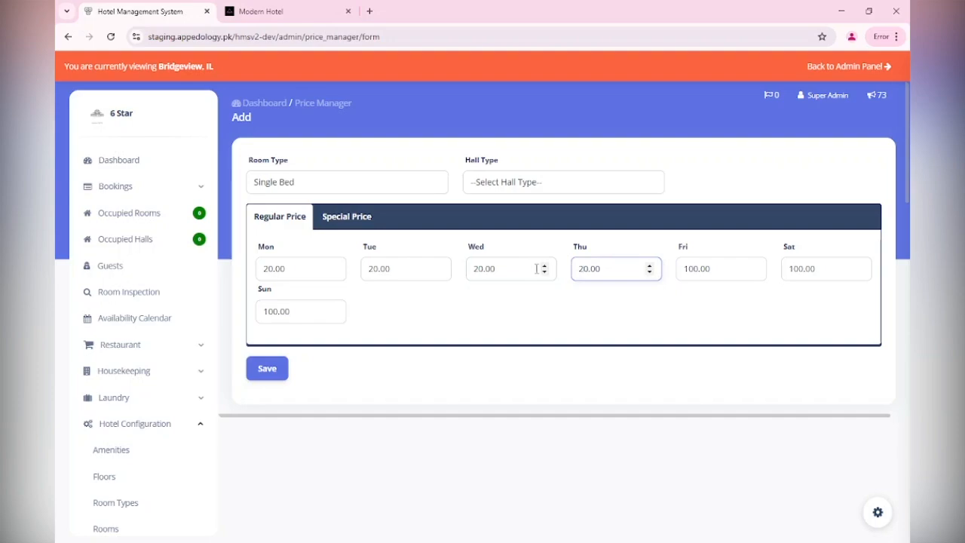
Set the regular prices for Friday, Saturday and Sunday to 30.
left_click_drag(694, 269, 671, 273)
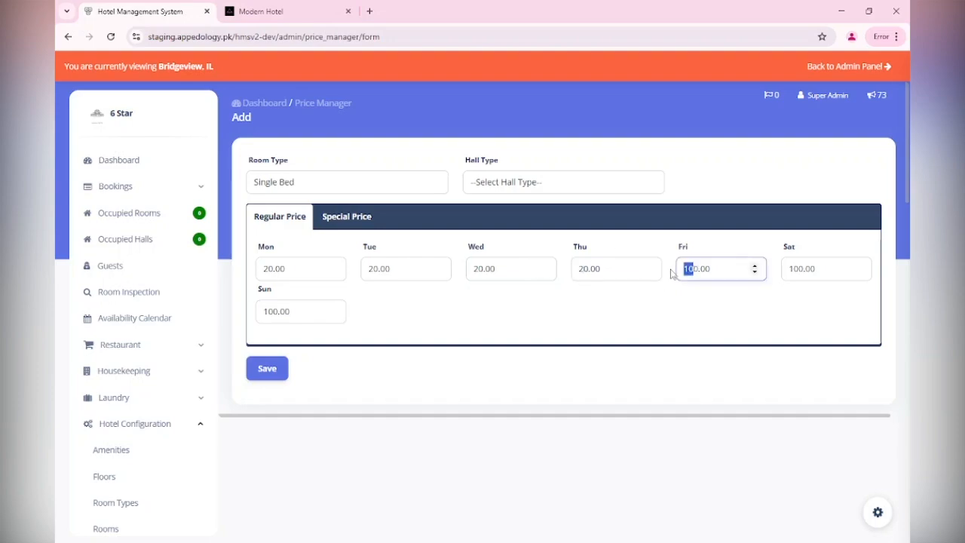
type("30")
key("Delete")
left_click_drag(802, 269, 788, 272)
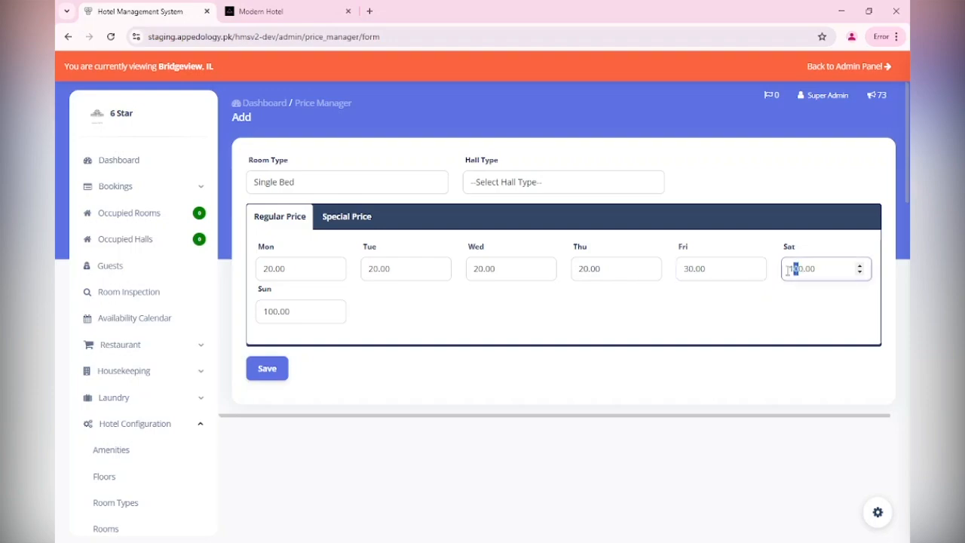
type("3")
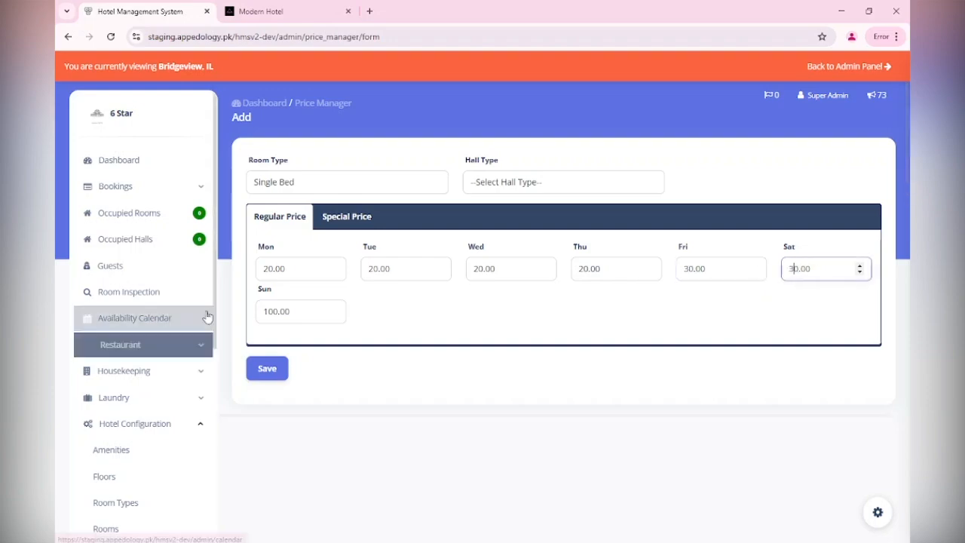
left_click_drag(272, 310, 238, 317)
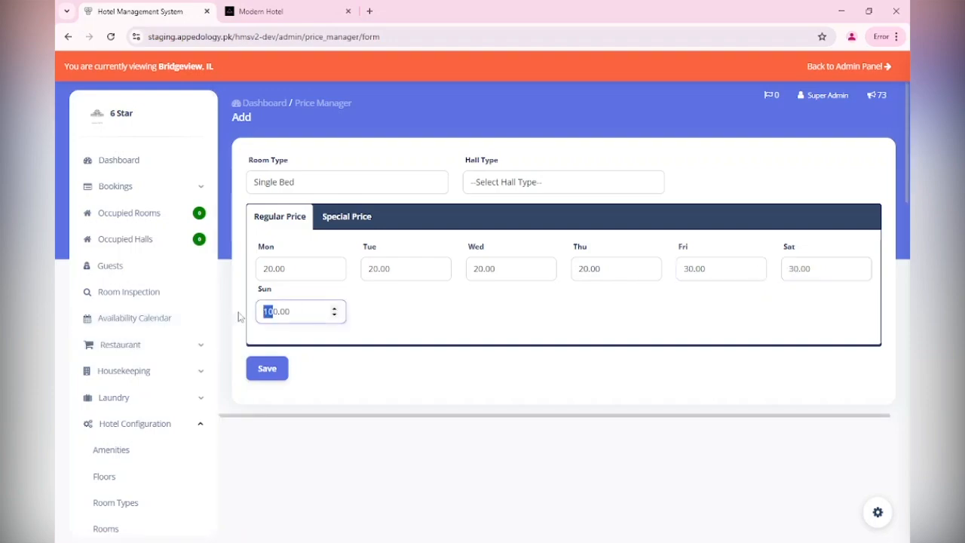
type("3")
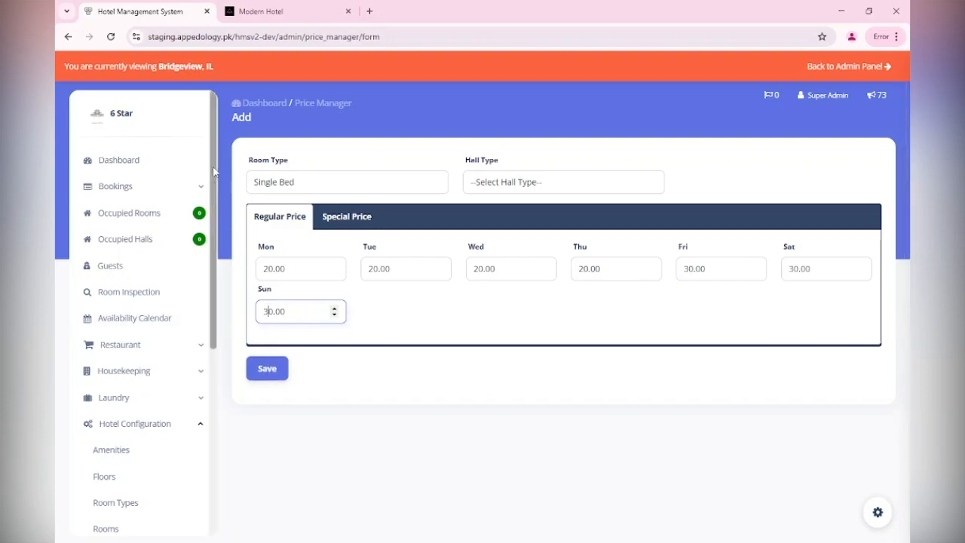
Add a special price titled Spring Break with a date range from 03-01-2025 to 03-15-2025.
left_click(339, 221)
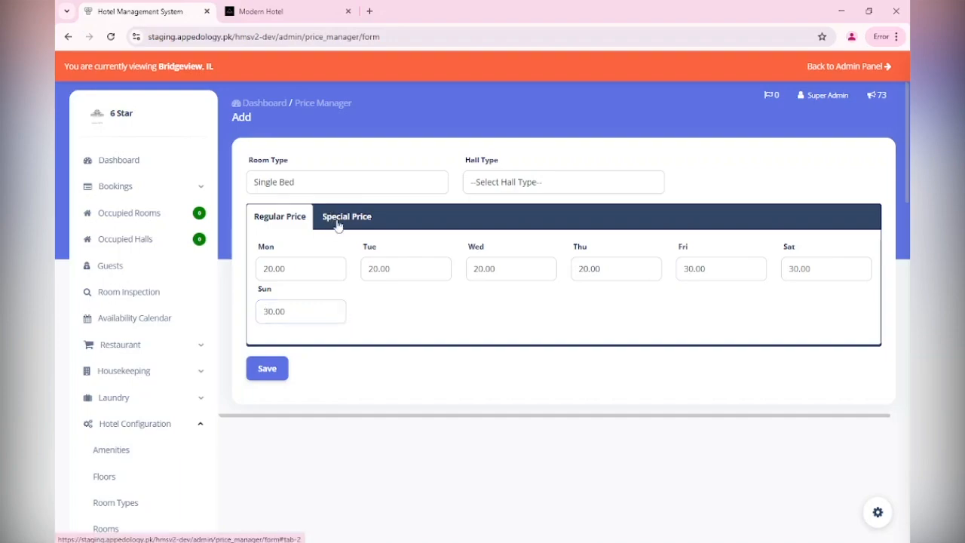
left_click(326, 270)
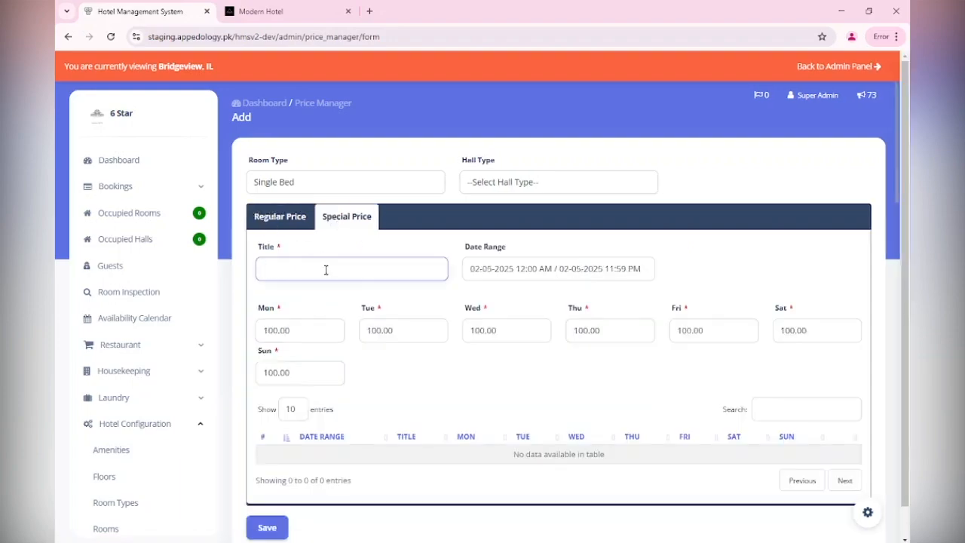
type("Spring Break")
left_click(518, 268)
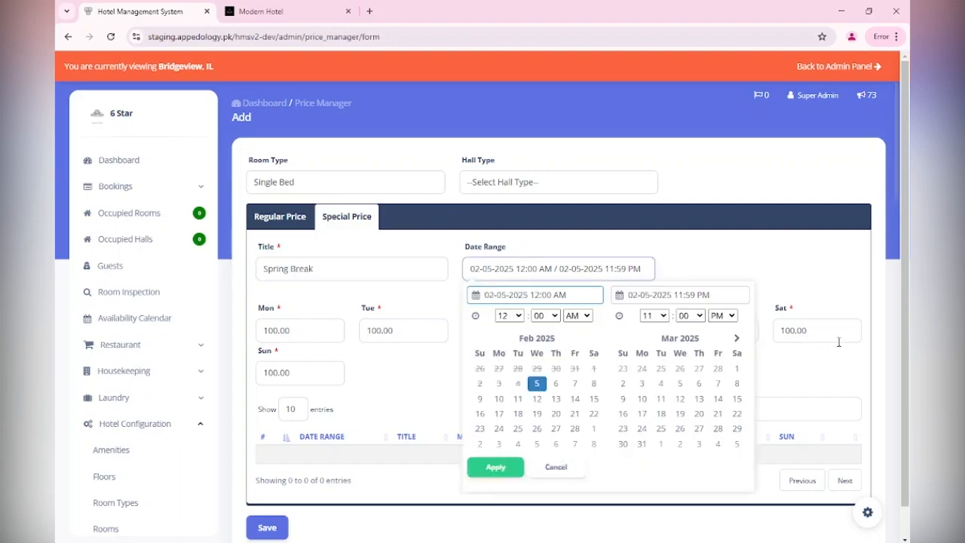
left_click(737, 368)
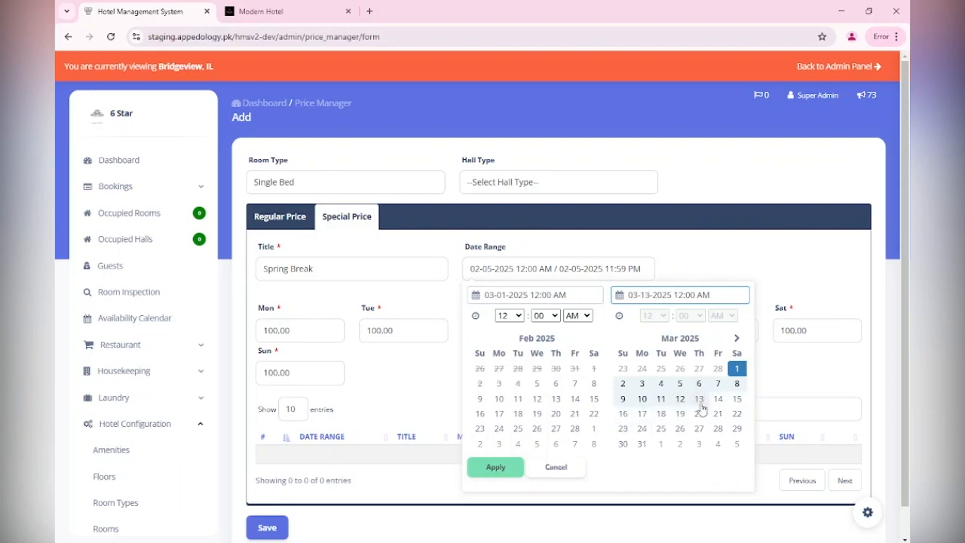
left_click(737, 399)
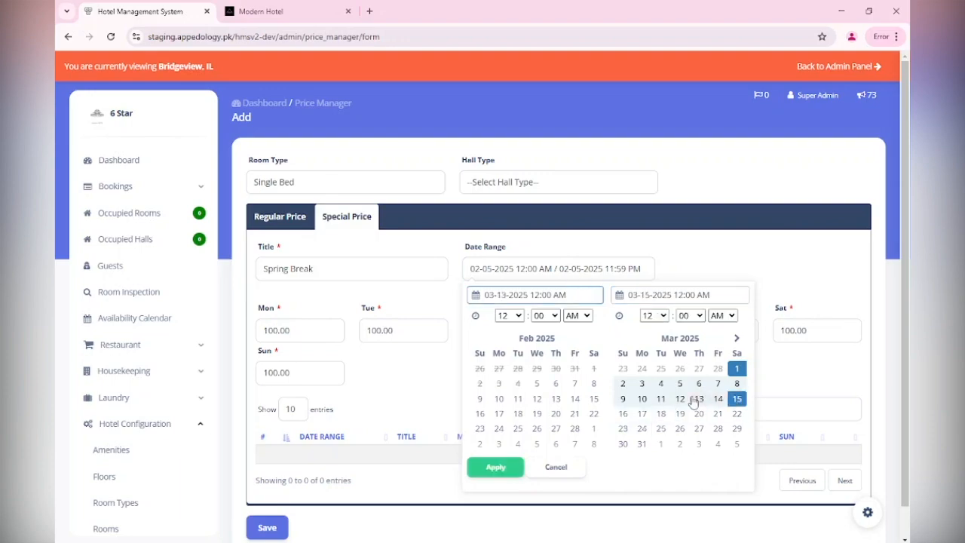
left_click(495, 466)
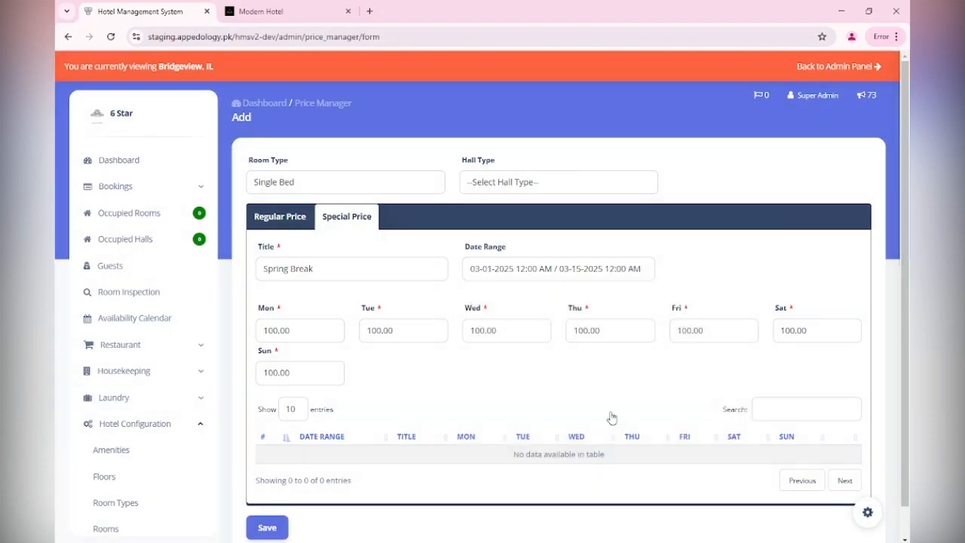
Set special prices of 40 for Monday to Thursday and 60 for Friday to Sunday, then save the price entry.
double_click(278, 330)
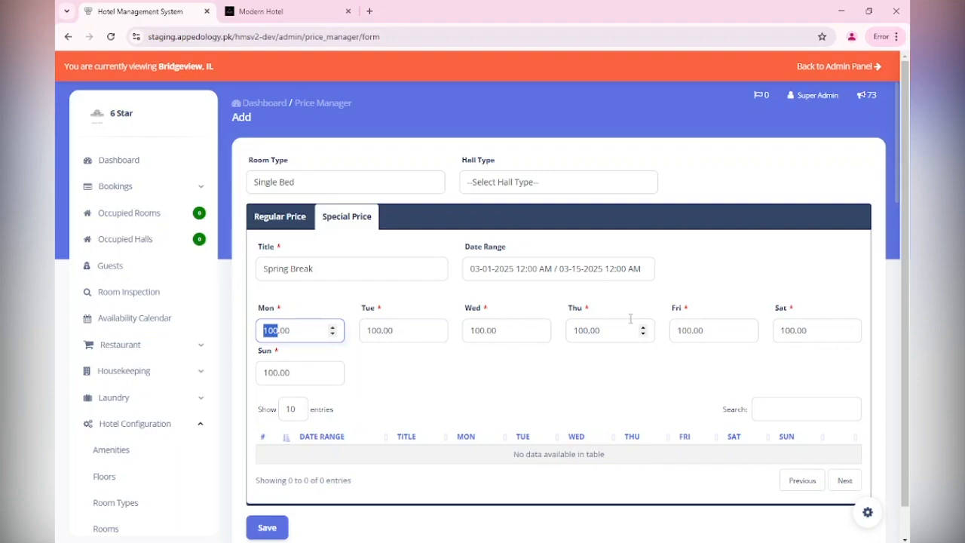
type("40")
key("Tab")
type("4")
key("Tab")
type("40")
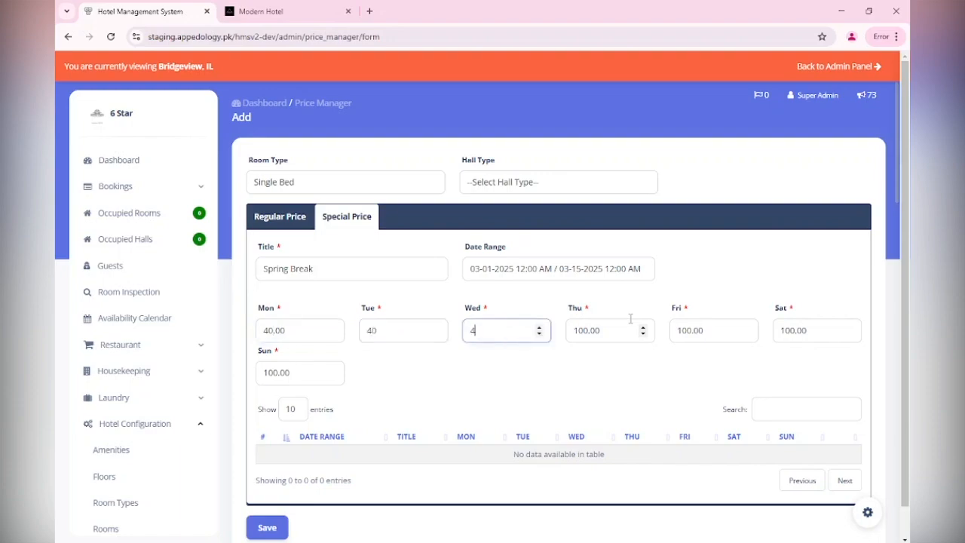
key("Tab")
type("40")
key("Tab")
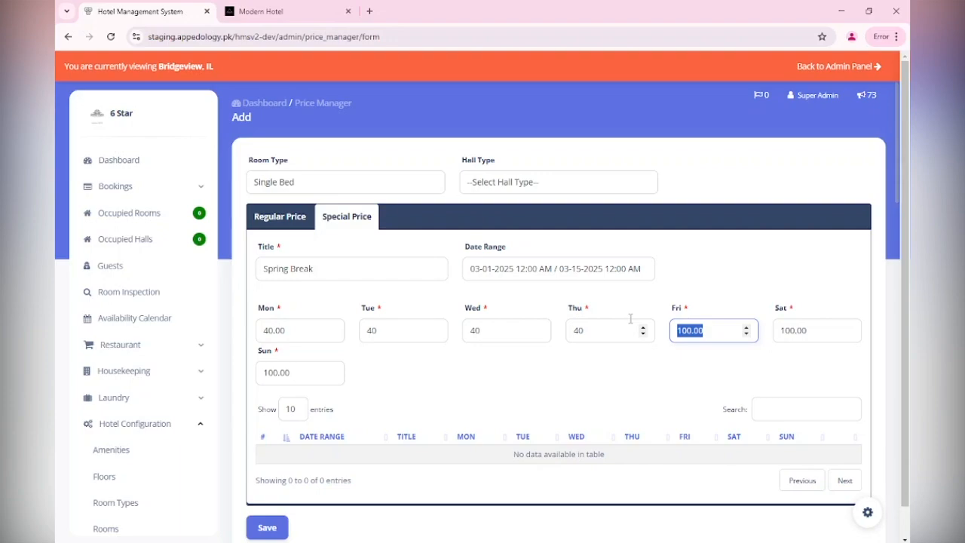
type("60")
key("Tab")
type("60")
key("Tab")
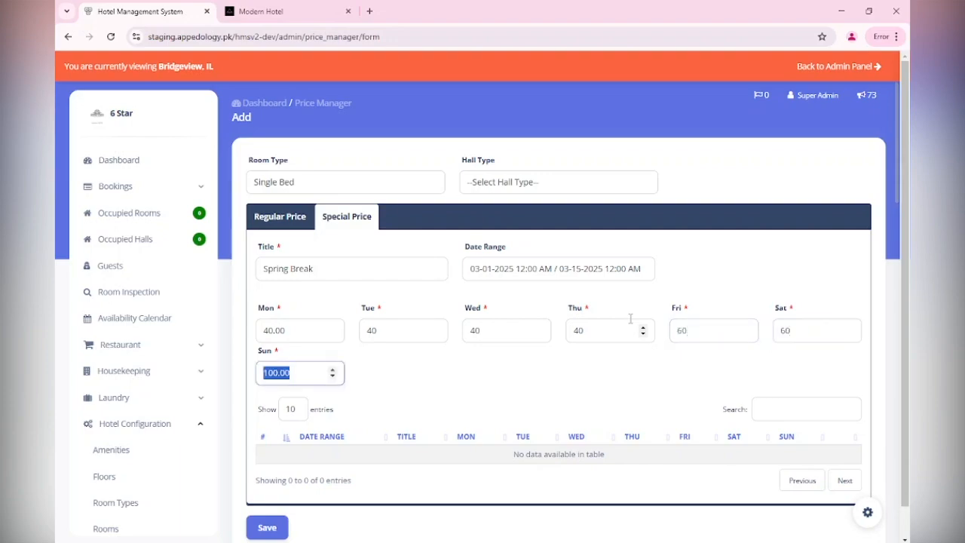
type("60")
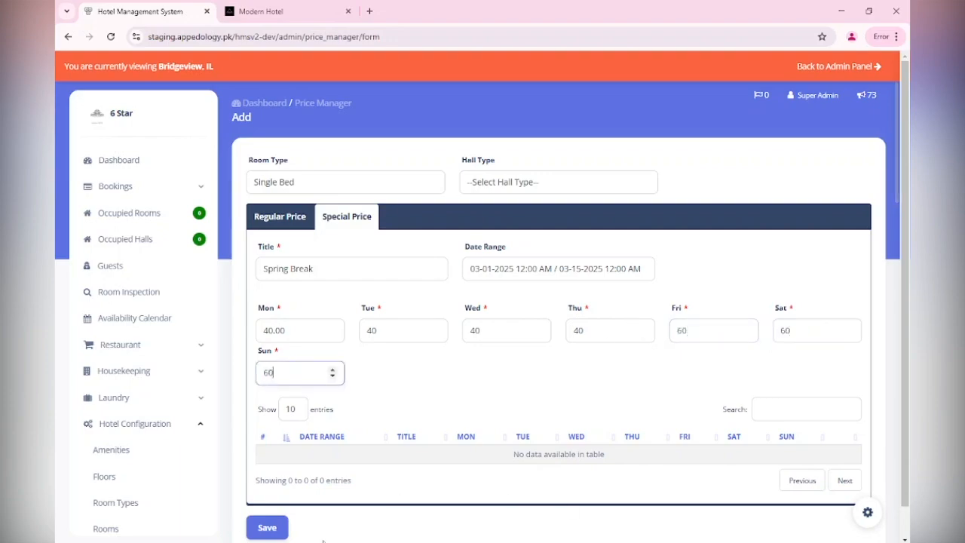
left_click(266, 529)
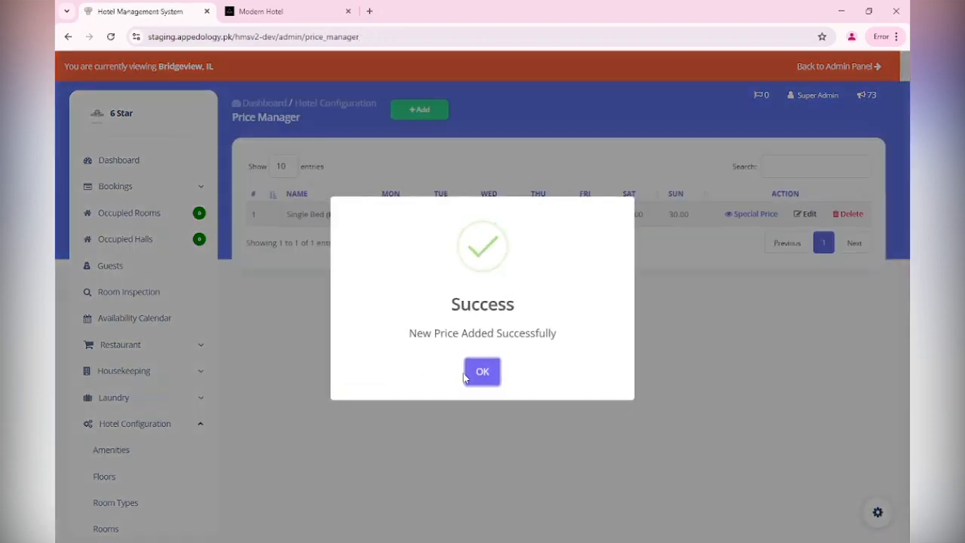
left_click(465, 374)
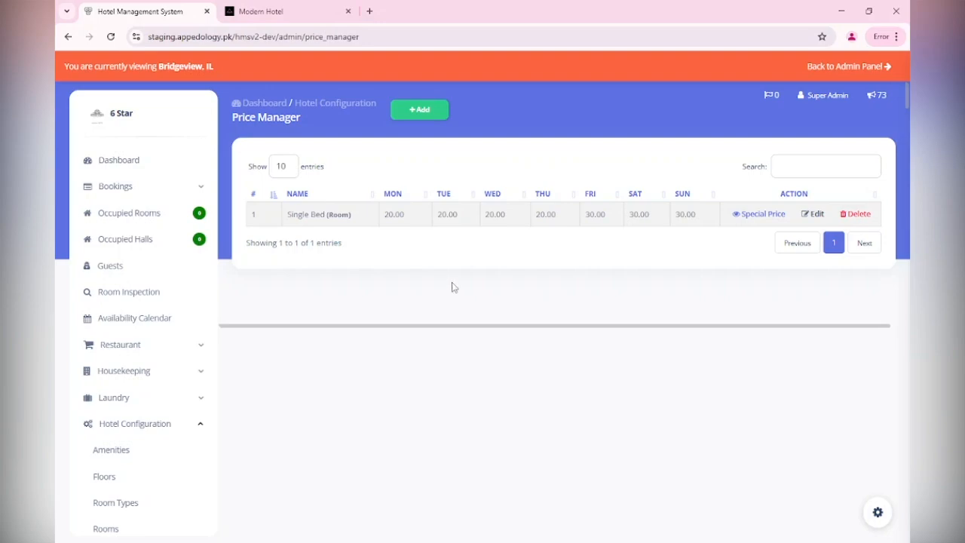
Review the Single Bed entry's special price details.
left_click(781, 217)
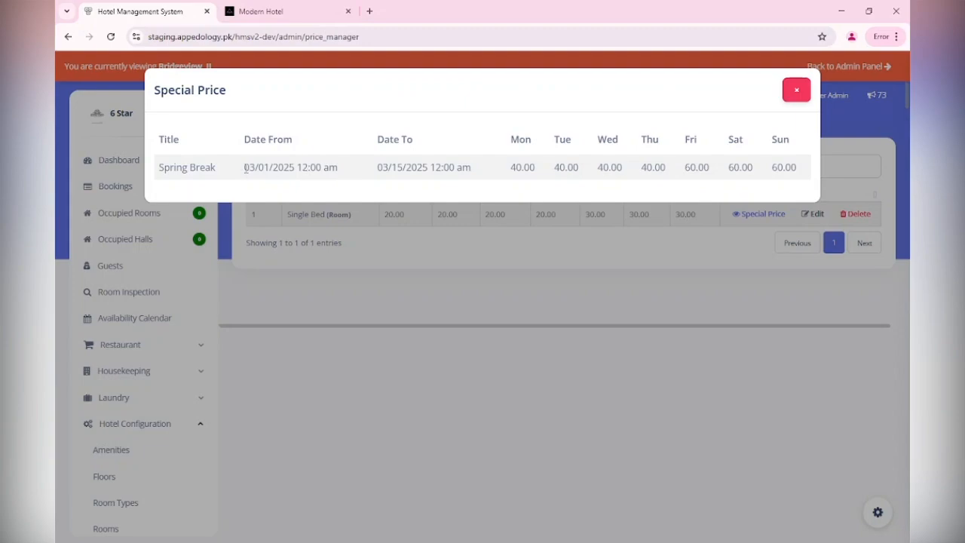
left_click_drag(245, 168, 300, 165)
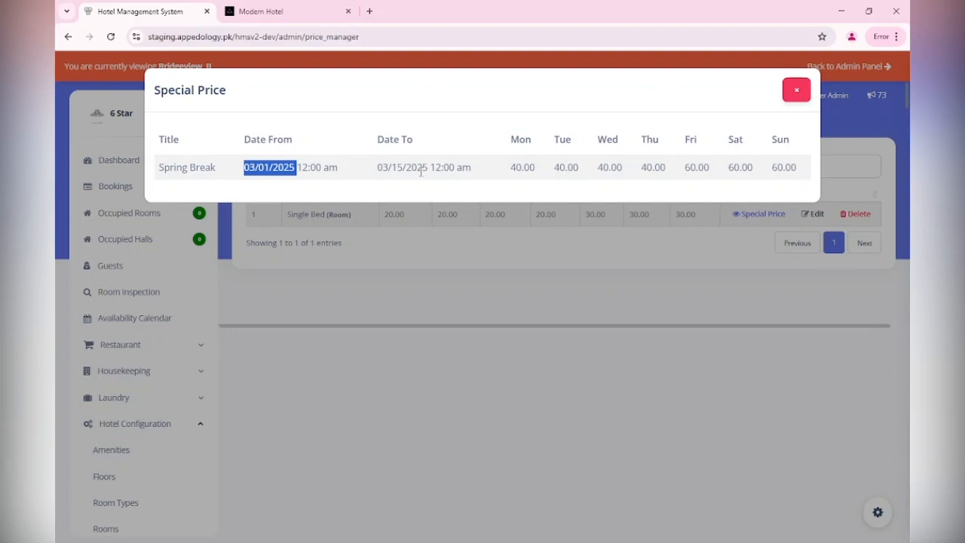
left_click(796, 94)
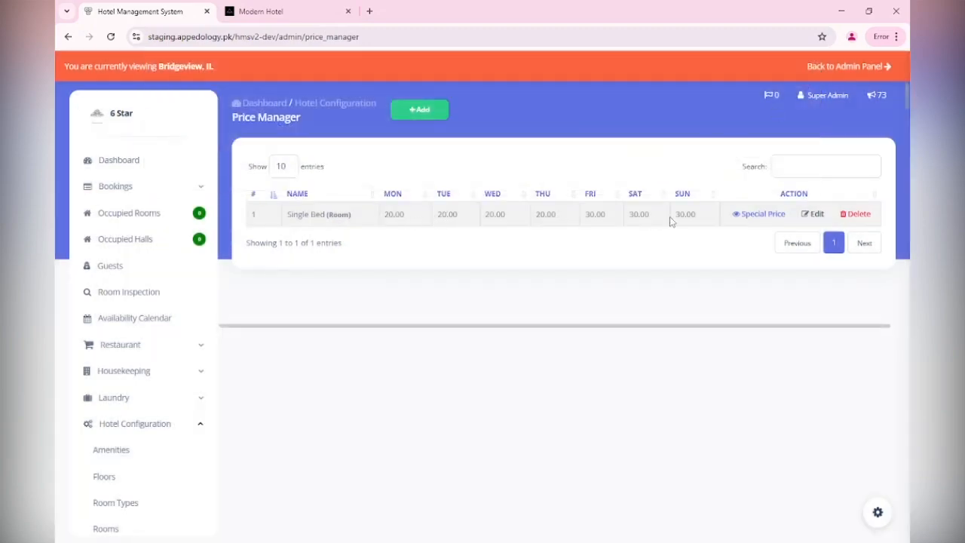
left_click(739, 217)
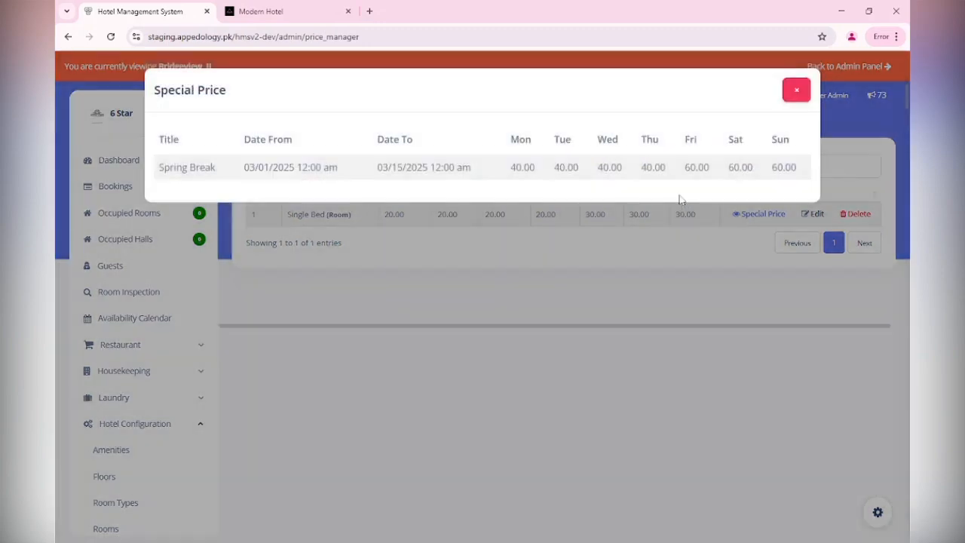
left_click(795, 92)
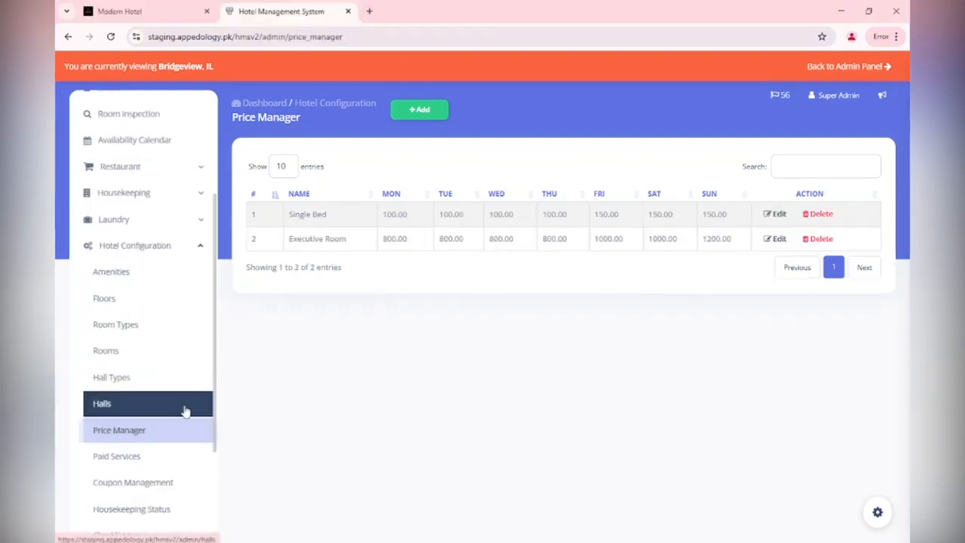
Open the paid services list.
left_click(158, 467)
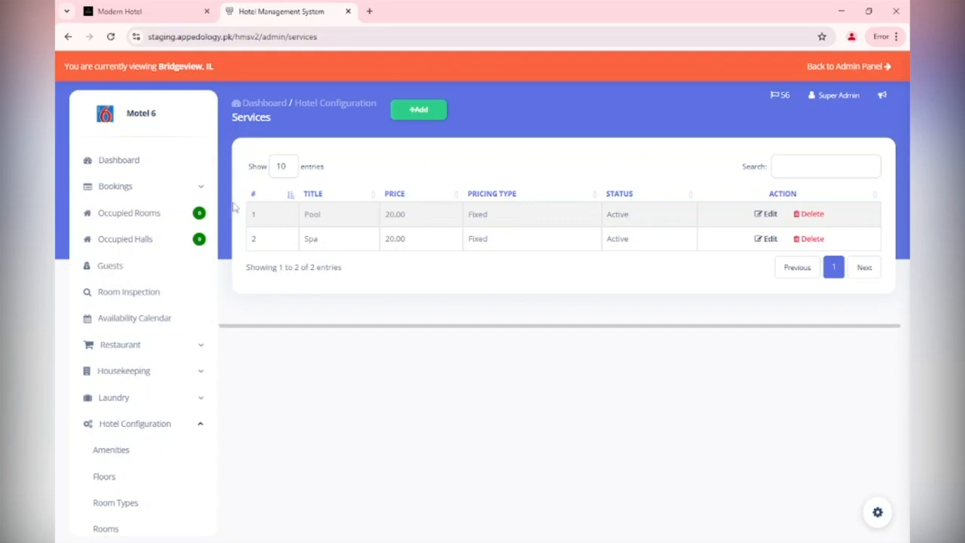
Start adding a new paid service titled Gym.
left_click(425, 118)
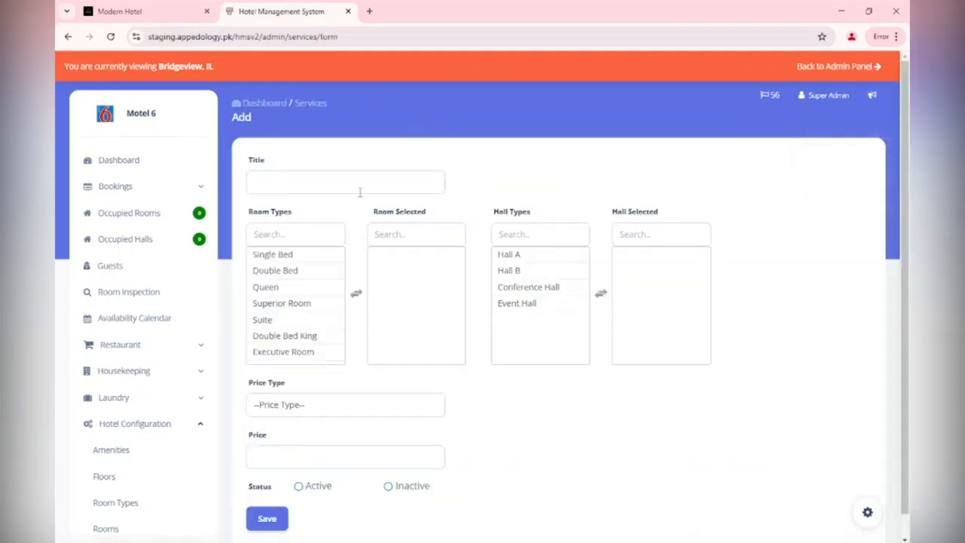
left_click(280, 188)
type("Gym")
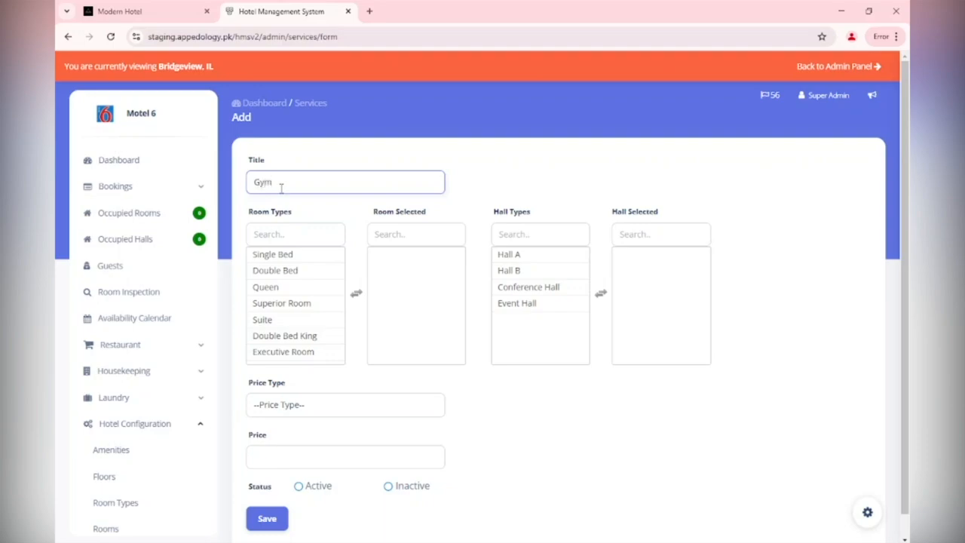
Assign the Superior Room, Double Bed King and Executive Room room types to the Gym service.
left_click(285, 255)
left_click(304, 304)
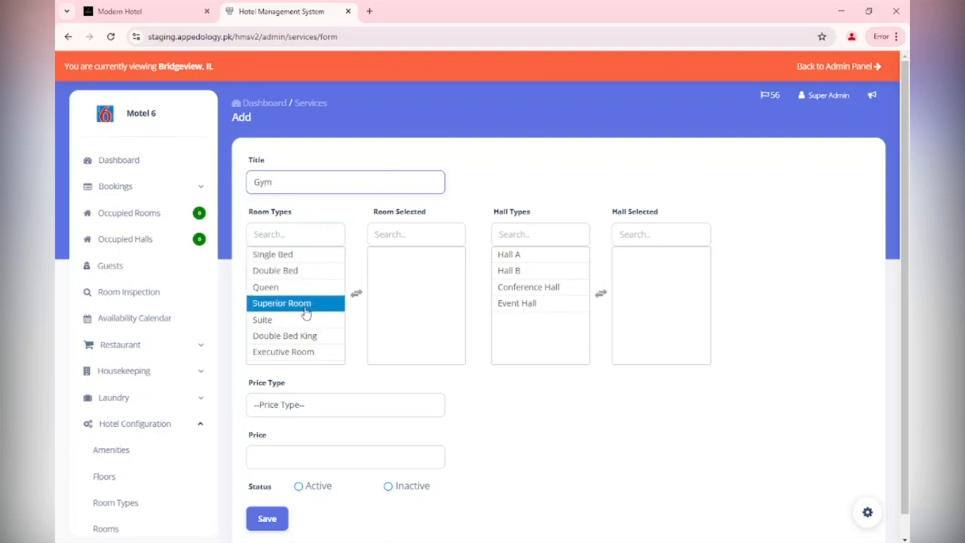
double_click(304, 308)
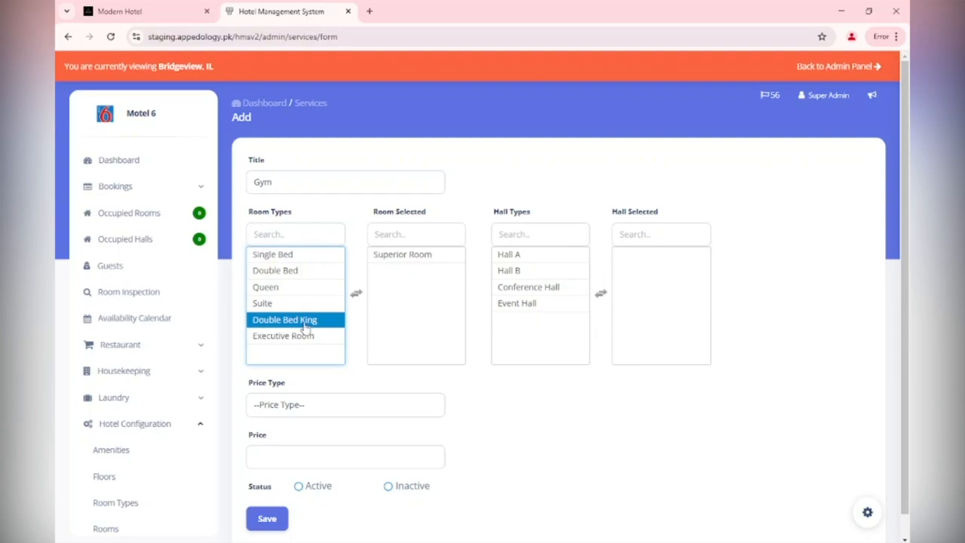
double_click(305, 324)
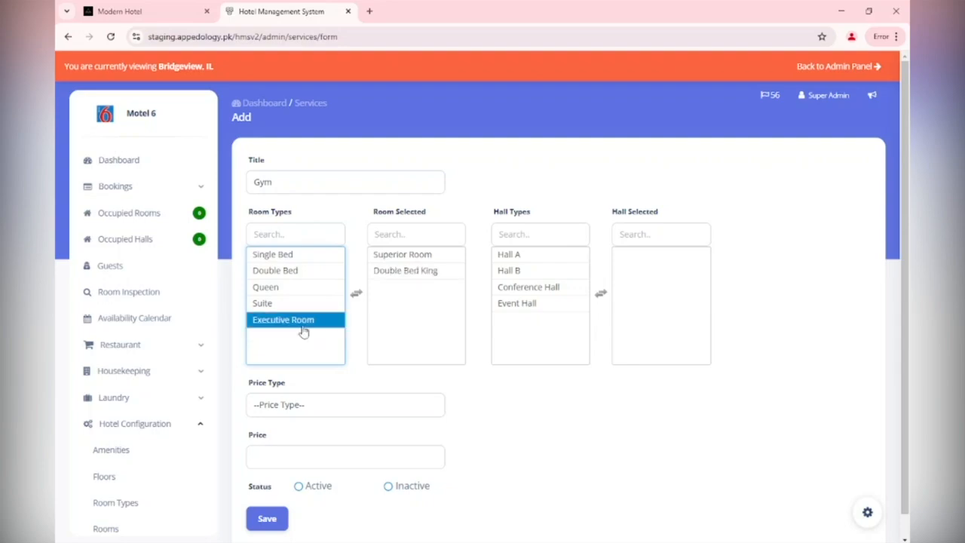
double_click(305, 325)
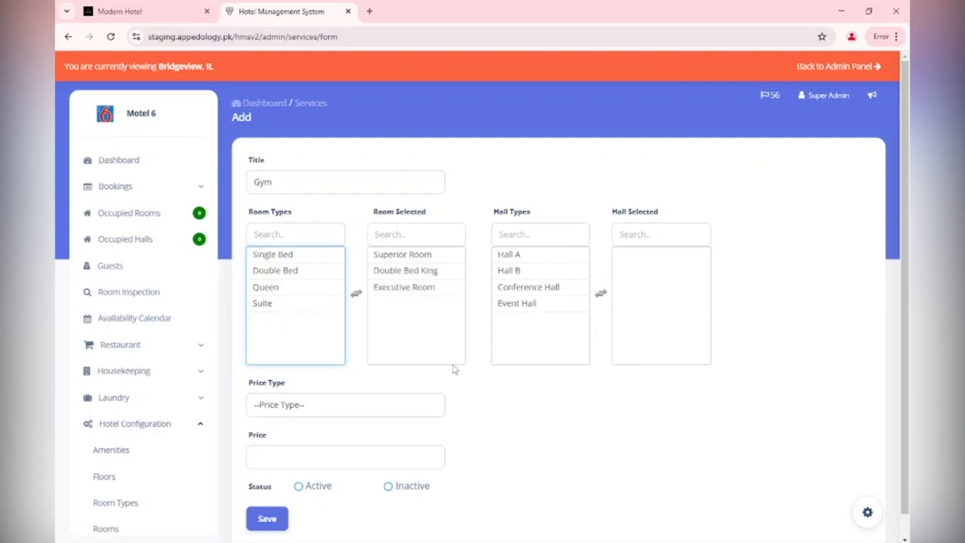
Set the service's price type to Per Person, price 50, status Active, and save it.
left_click(409, 405)
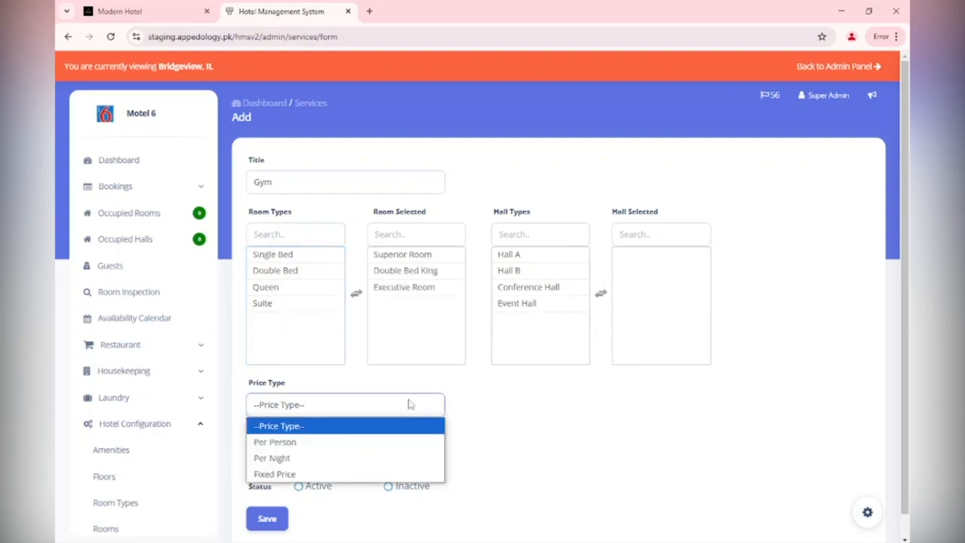
left_click(382, 442)
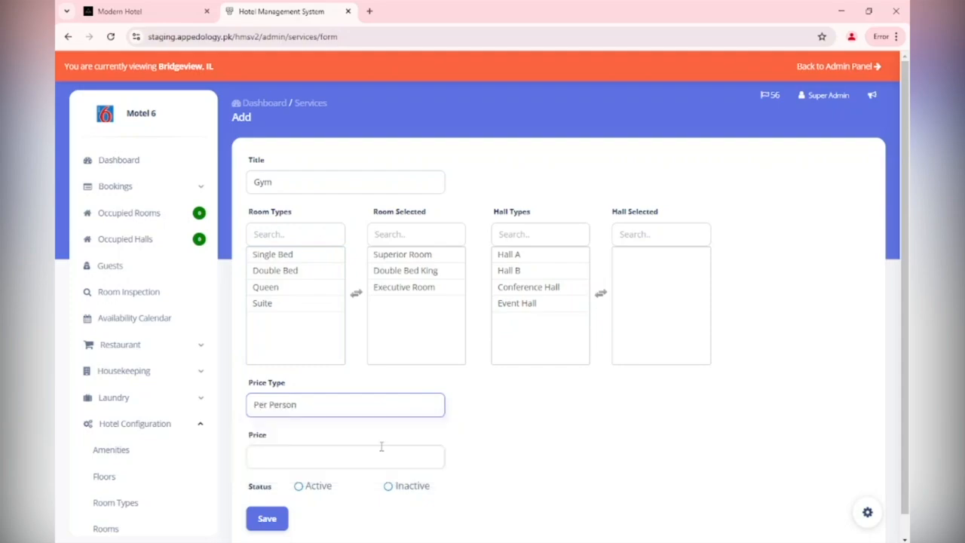
left_click(372, 457)
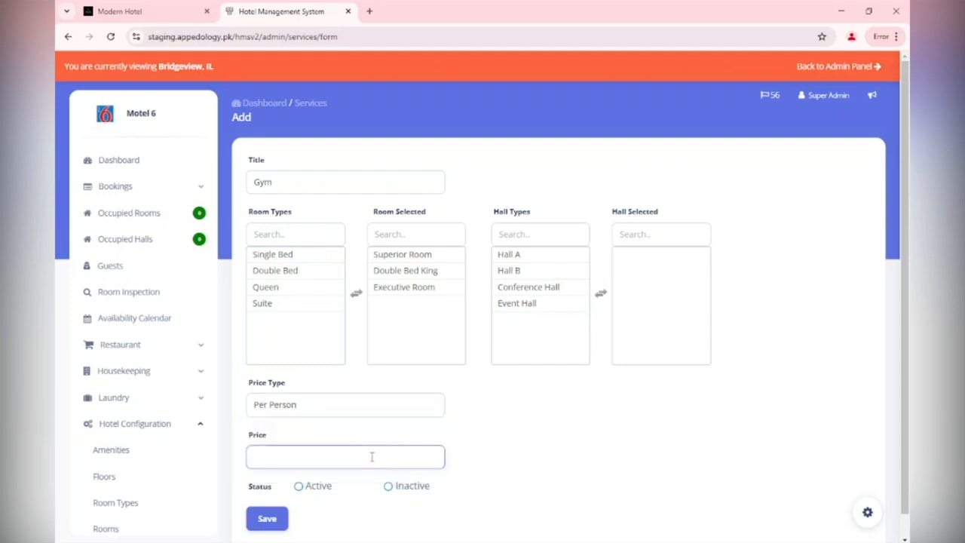
type("50")
scroll(375, 447, "down", 1)
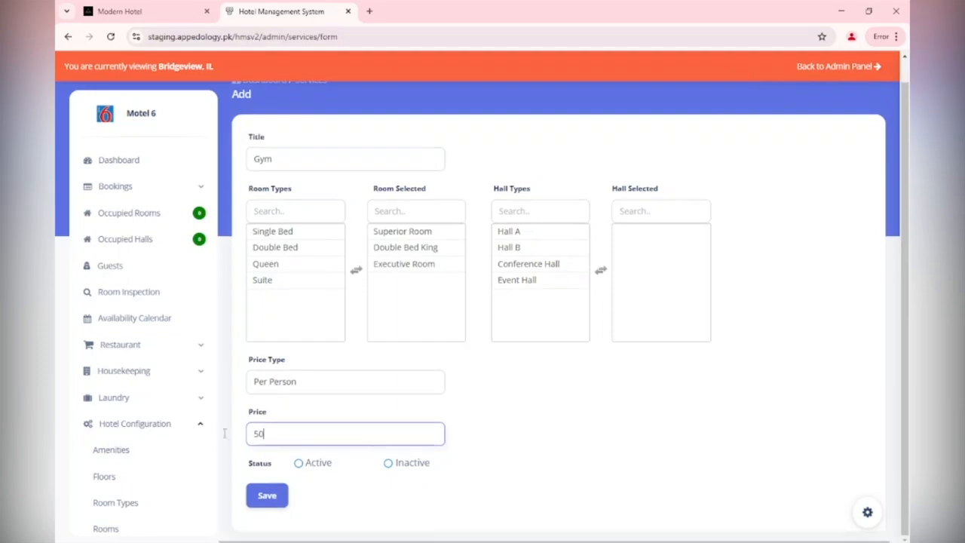
left_click(298, 465)
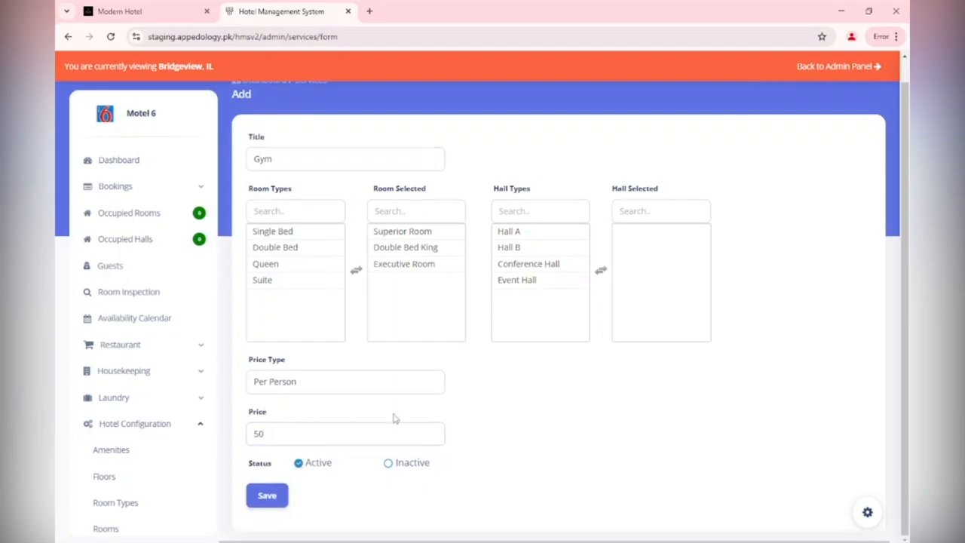
left_click(292, 252)
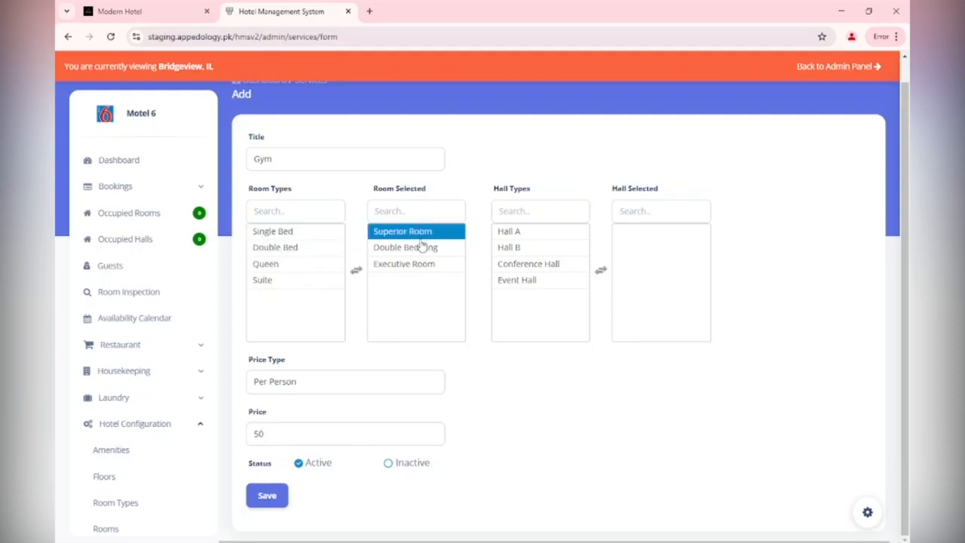
left_click(260, 504)
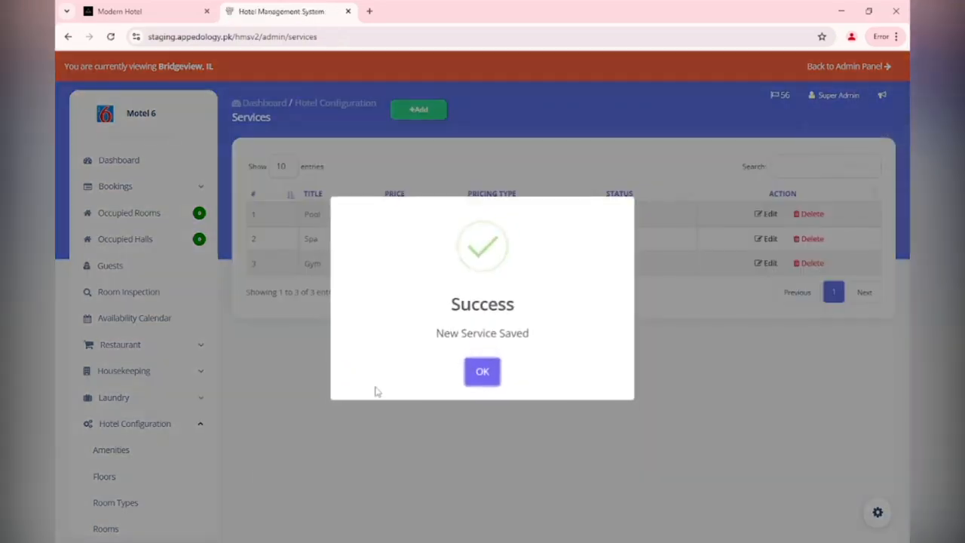
left_click(486, 377)
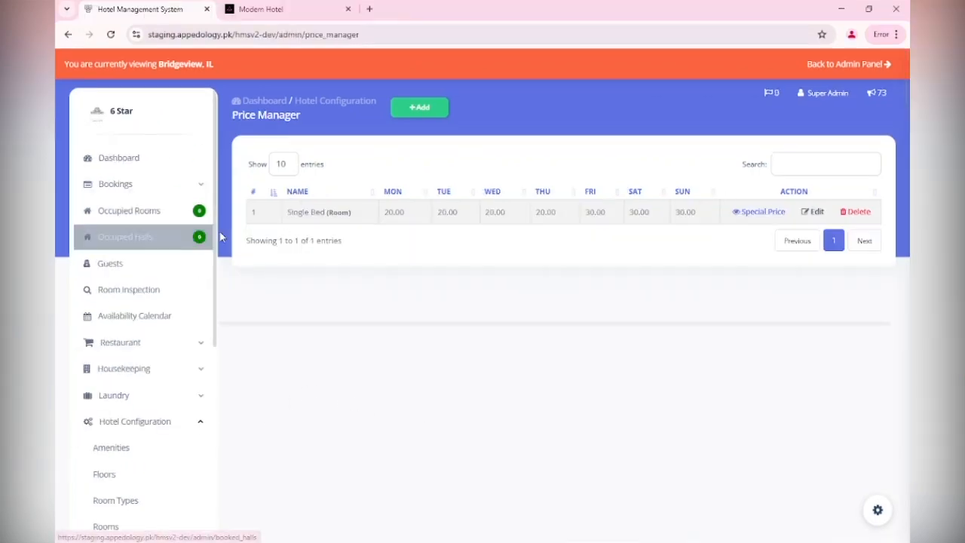
Open Coupon Management and start adding a new coupon.
scroll(204, 383, "down", 5)
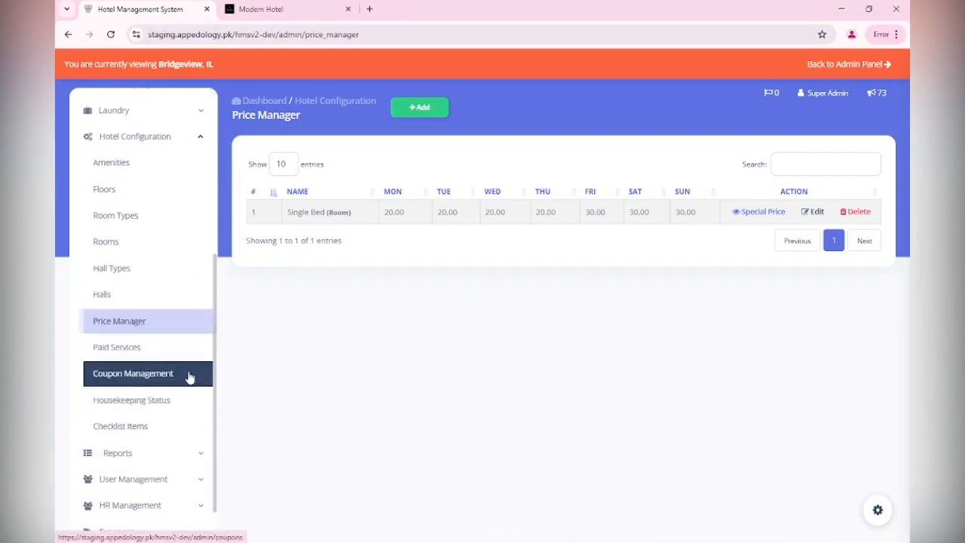
left_click(189, 377)
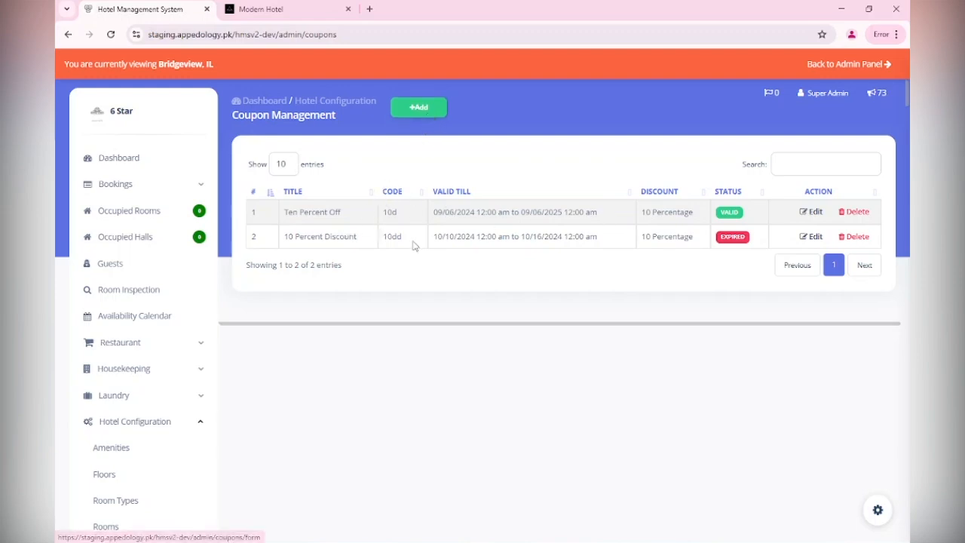
left_click(413, 114)
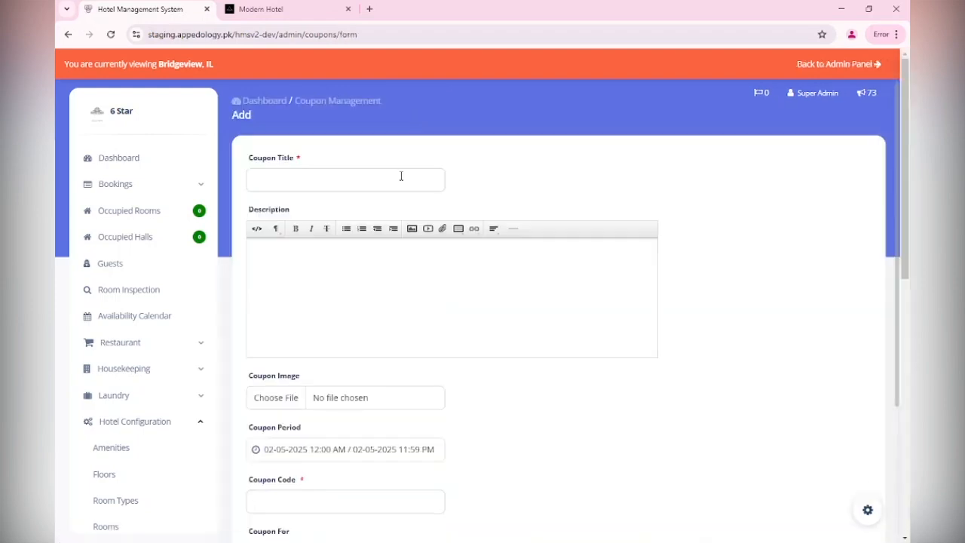
Enter the coupon title 15% Off Christmas.
left_click(401, 176)
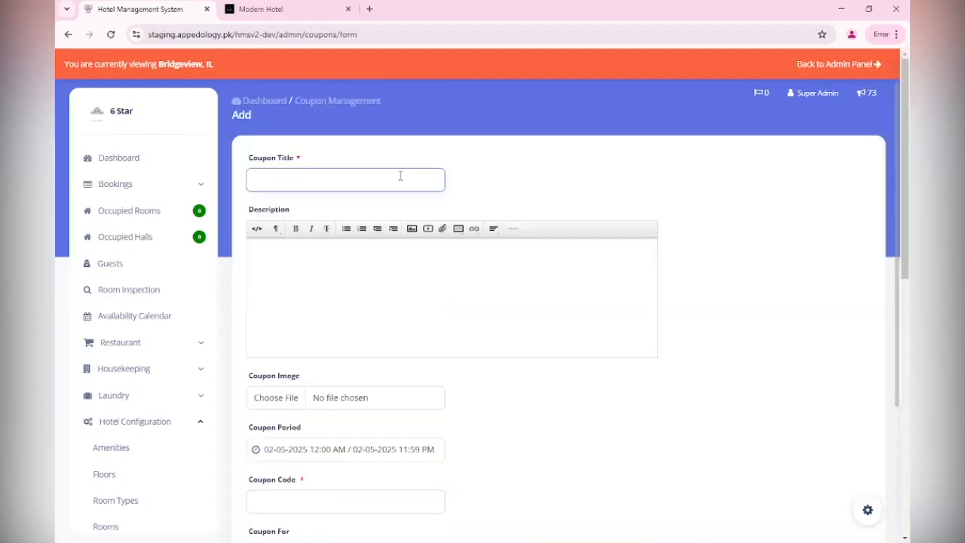
type("15% Off")
type("Christmas")
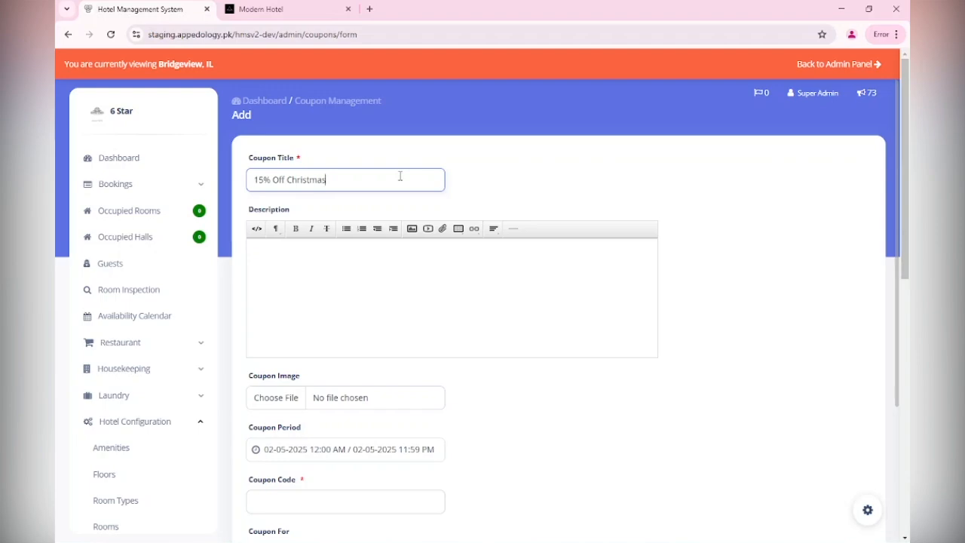
Set the coupon period from 12-15-2025 to 12-31-2025 and apply it.
left_click(371, 278)
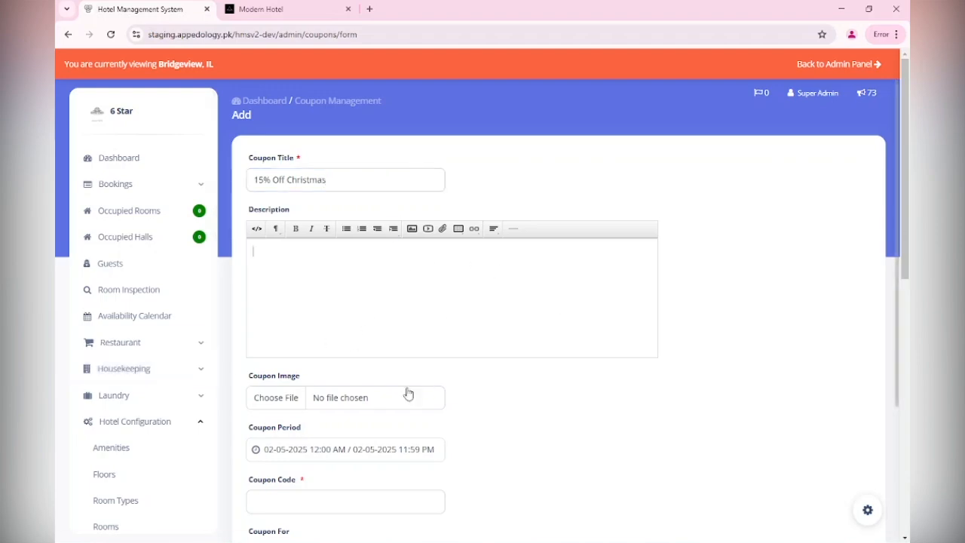
scroll(407, 392, "down", 1)
scroll(304, 267, "up", 1)
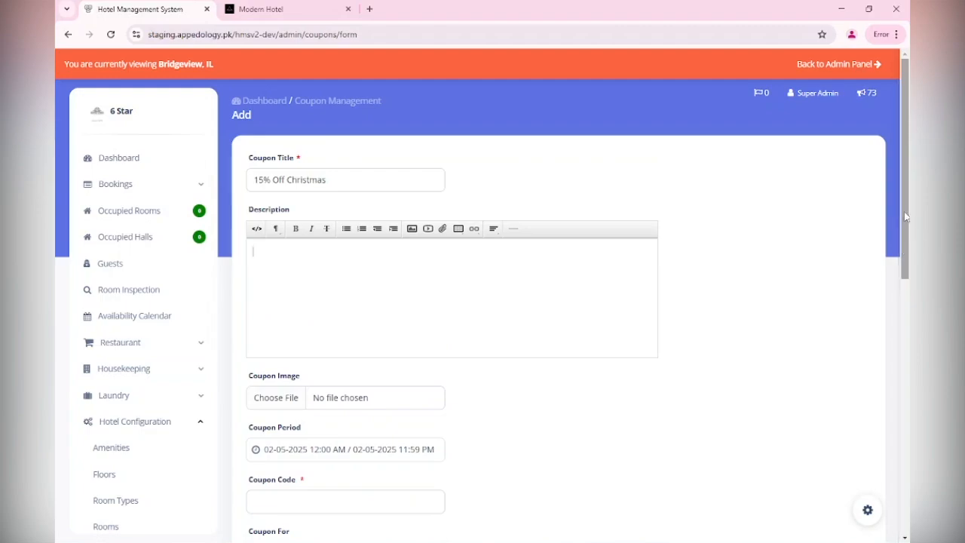
scroll(453, 301, "down", 2)
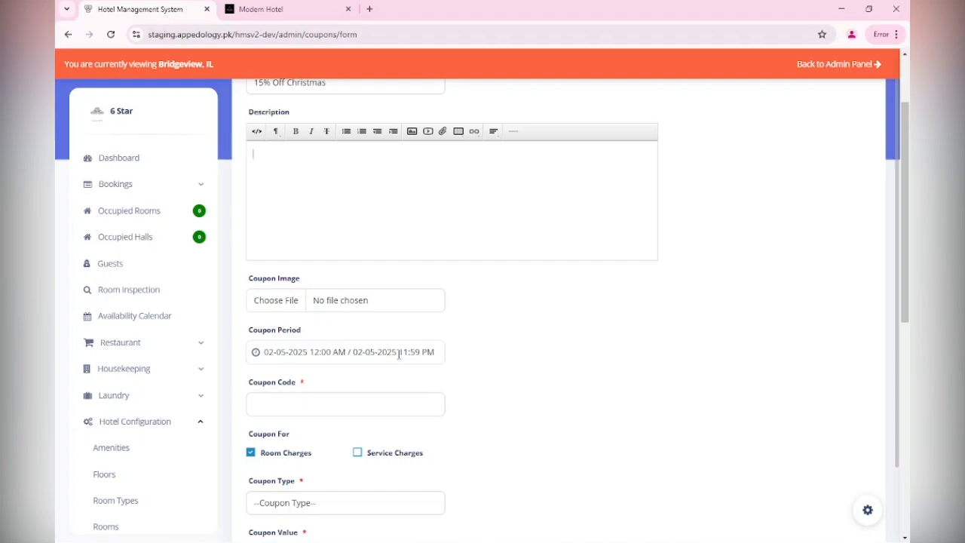
left_click(398, 352)
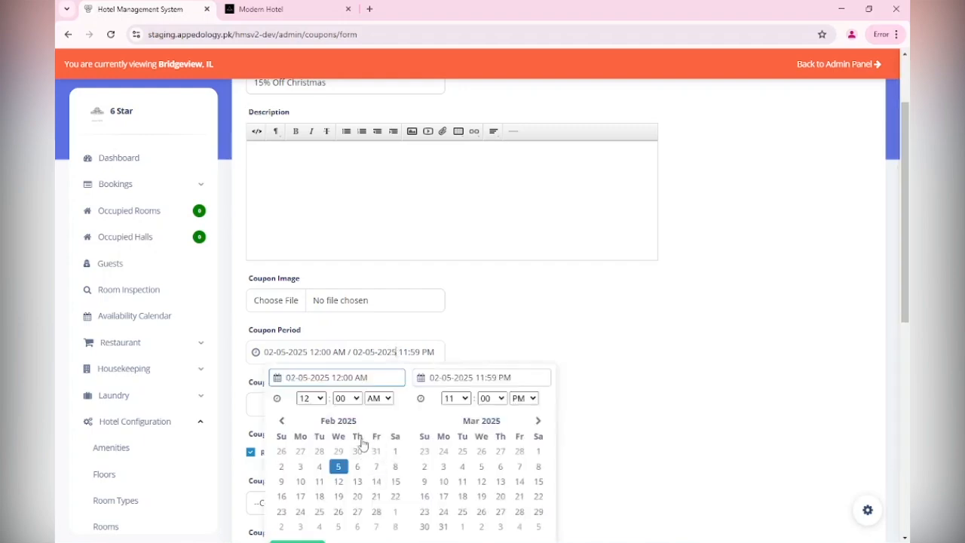
left_click(538, 421)
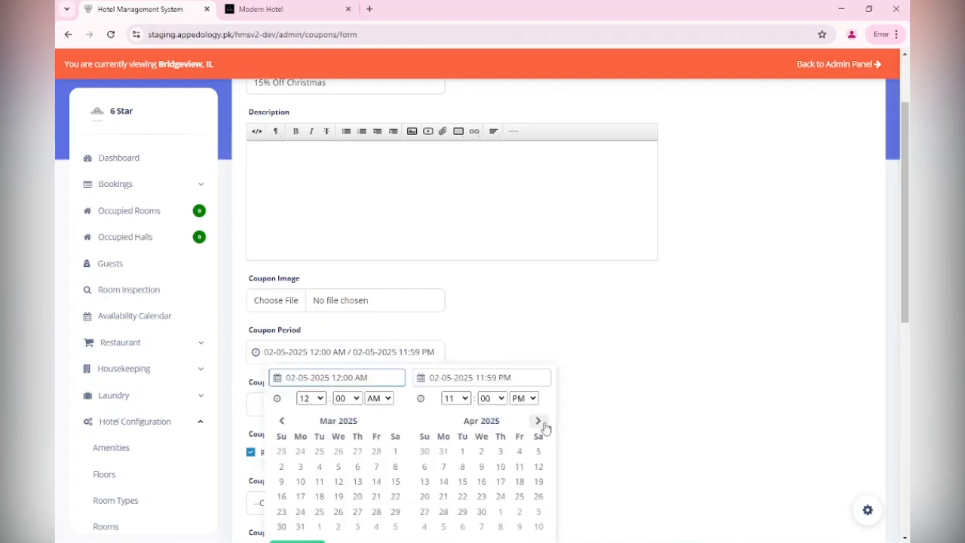
left_click(538, 421)
left_click(538, 422)
left_click(538, 421)
left_click(539, 422)
left_click(538, 421)
left_click(538, 421)
left_click(538, 421)
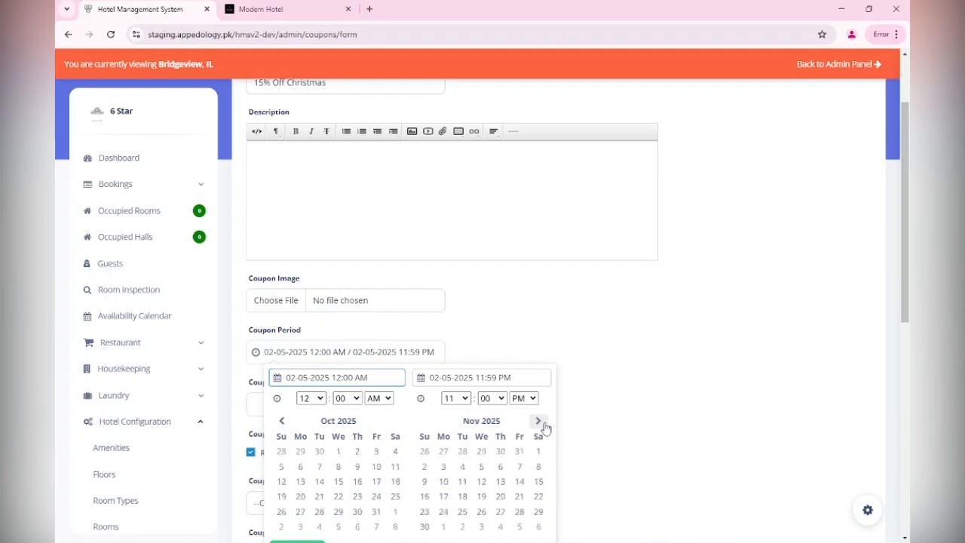
left_click(538, 421)
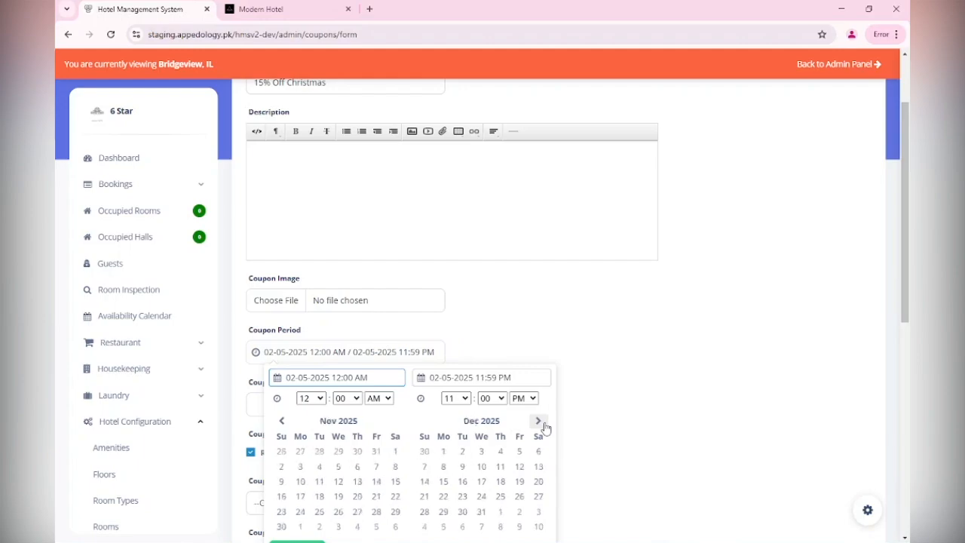
left_click(444, 482)
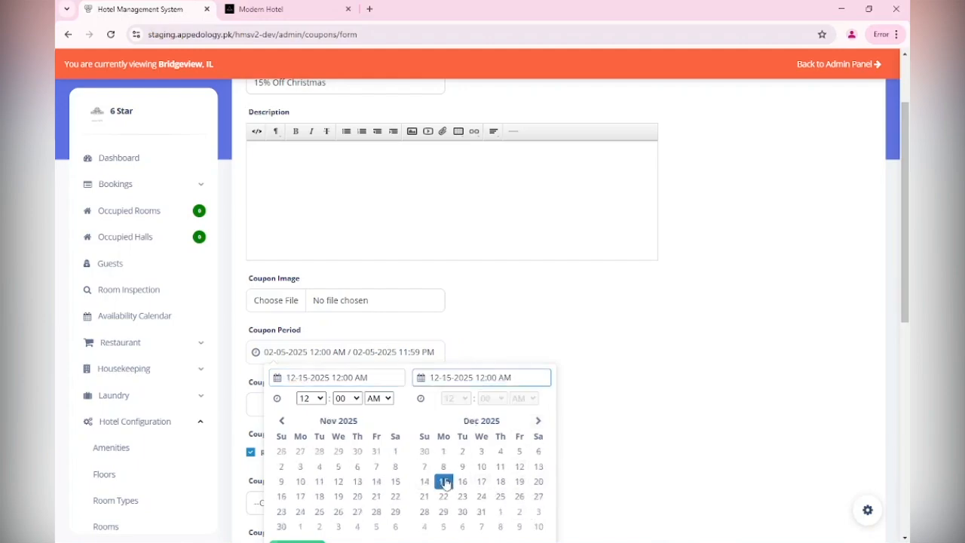
left_click(481, 512)
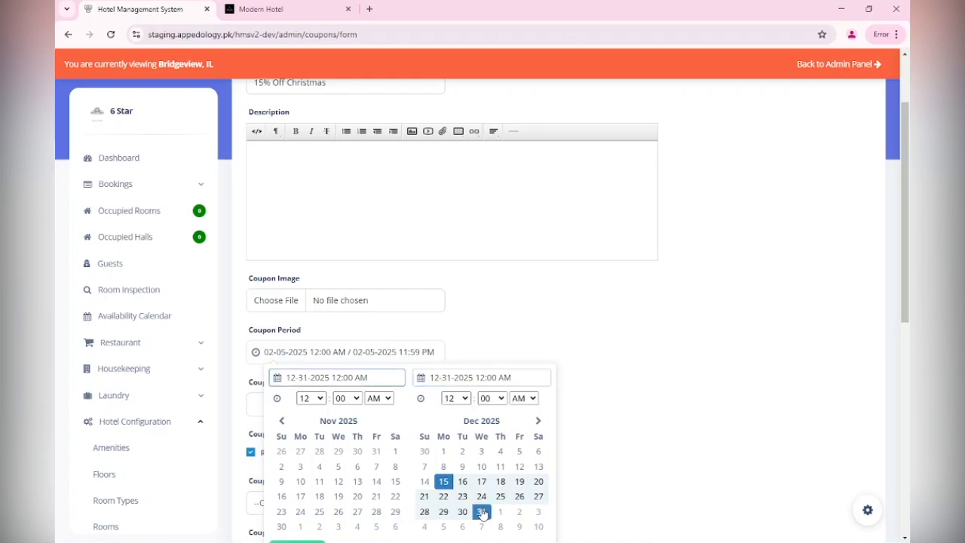
scroll(613, 445, "down", 1)
scroll(613, 440, "up", 2)
left_click_drag(906, 183, 906, 302)
left_click(316, 141)
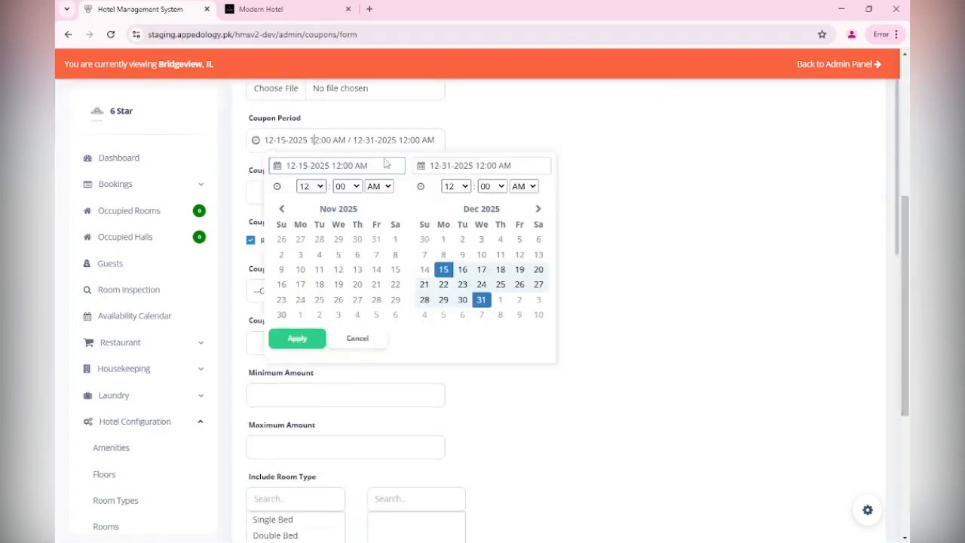
left_click(295, 346)
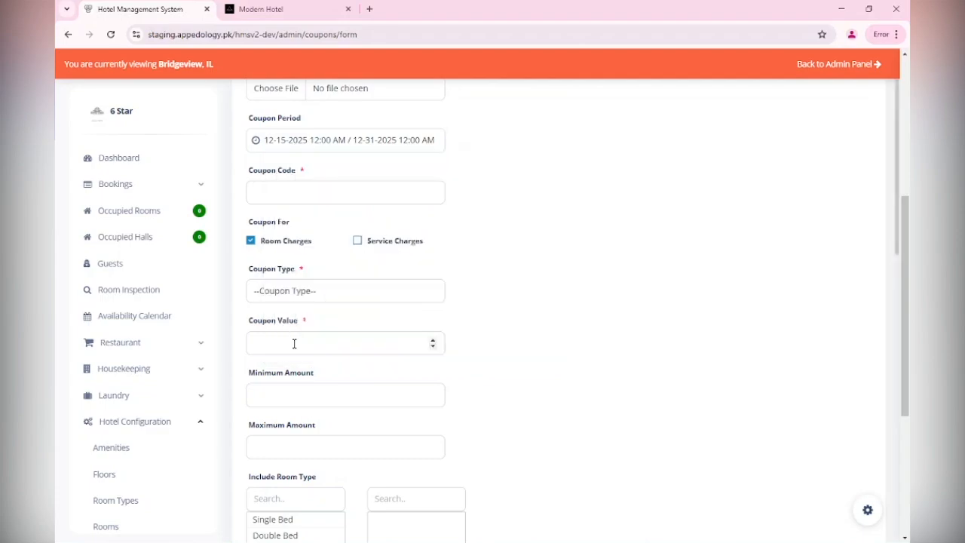
Enter the coupon code 15offHoliday.
left_click(329, 192)
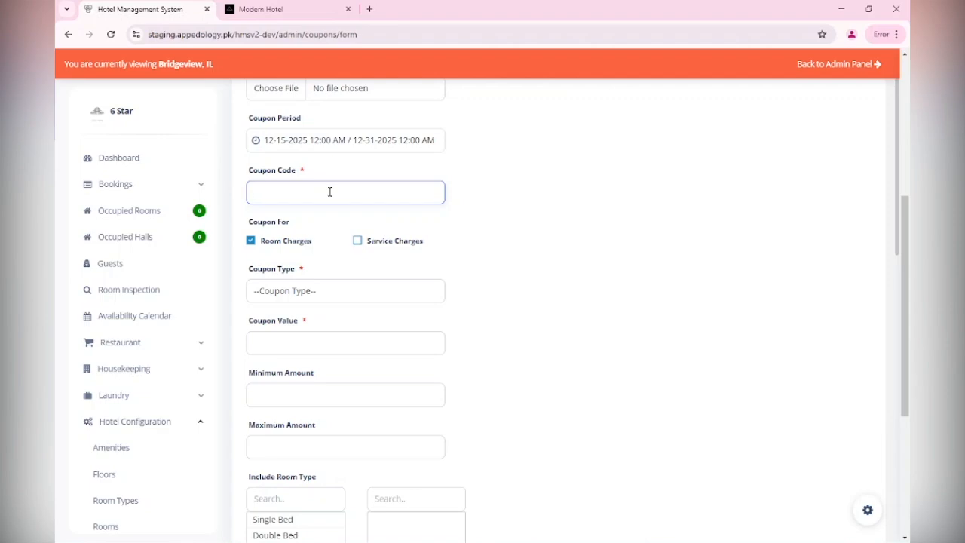
type("150")
type("ff")
type("Holiday")
Set the coupon type to Percentage.
left_click(349, 291)
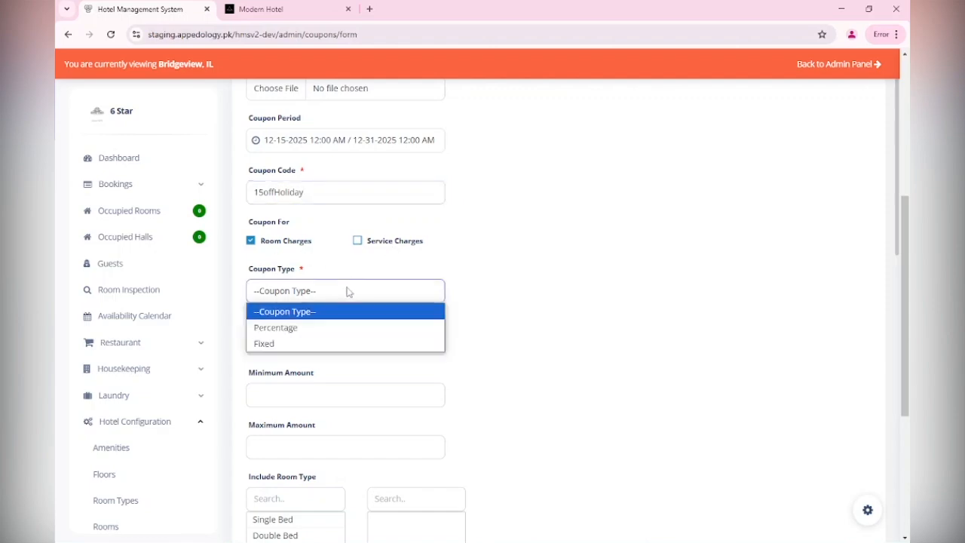
left_click(341, 328)
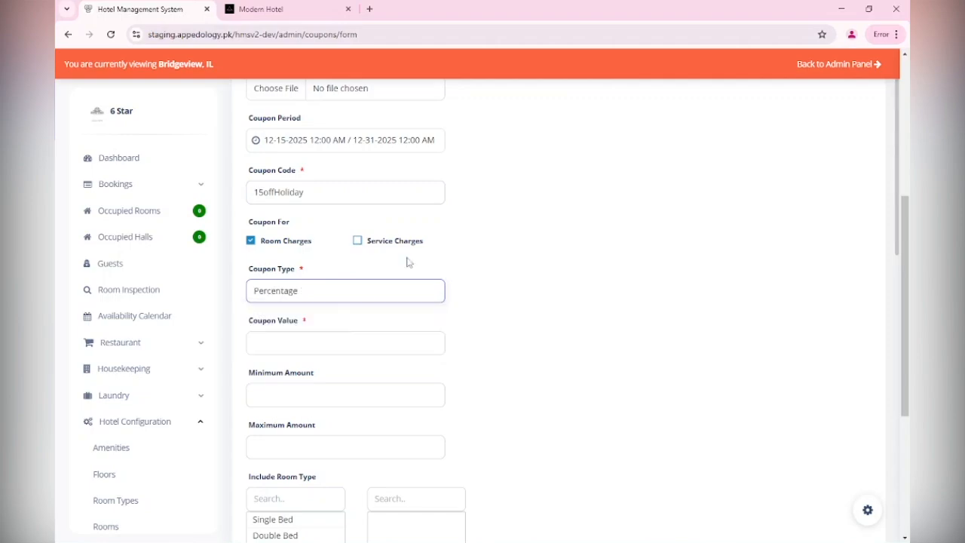
left_click_drag(907, 226, 908, 258)
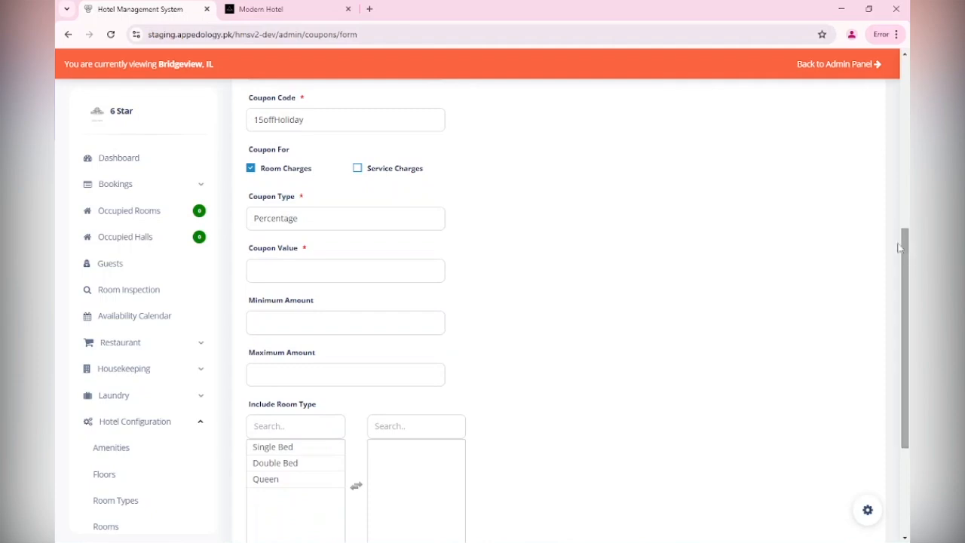
left_click(325, 229)
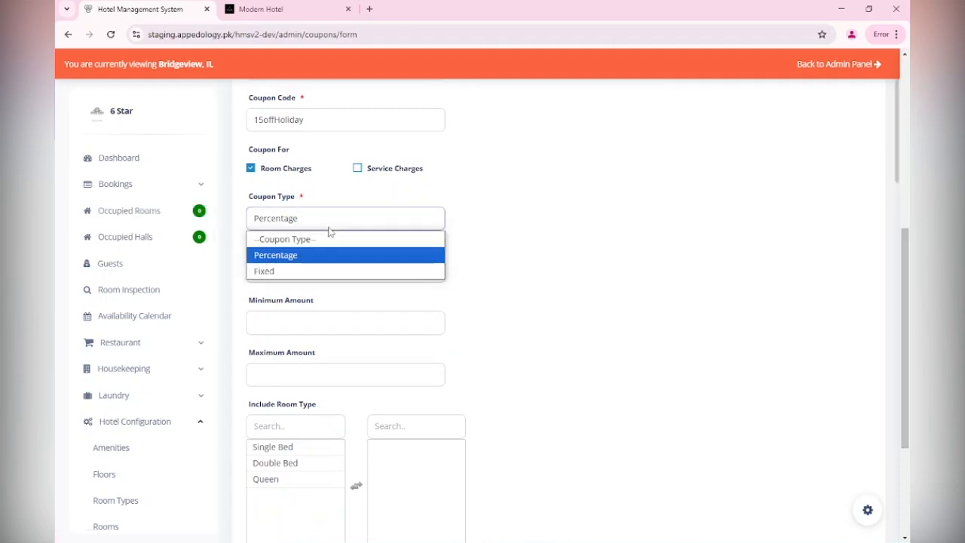
left_click(325, 273)
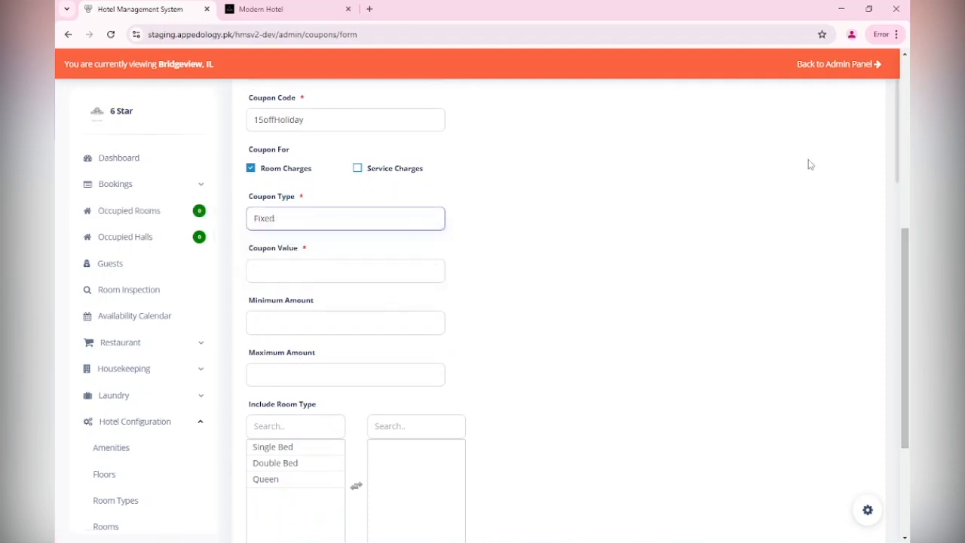
left_click(313, 219)
left_click(309, 255)
Set the coupon value to 15.
left_click(296, 273)
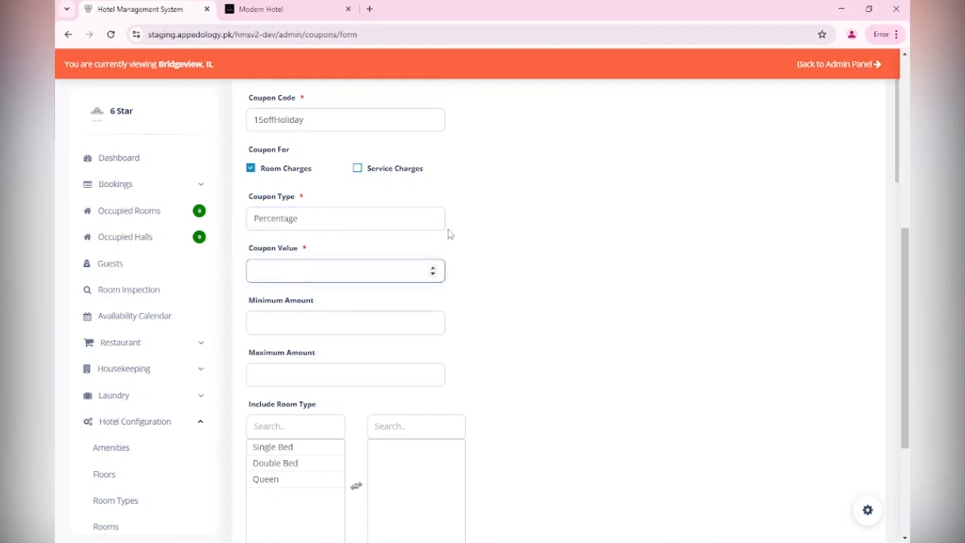
left_click(433, 269)
left_click(432, 268)
left_click(432, 269)
left_click(433, 269)
left_click(433, 268)
left_click(433, 268)
left_click(433, 268)
left_click(433, 268)
left_click(433, 268)
left_click(433, 268)
left_click(433, 269)
left_click(432, 268)
left_click(433, 269)
scroll(909, 267, "down", 2)
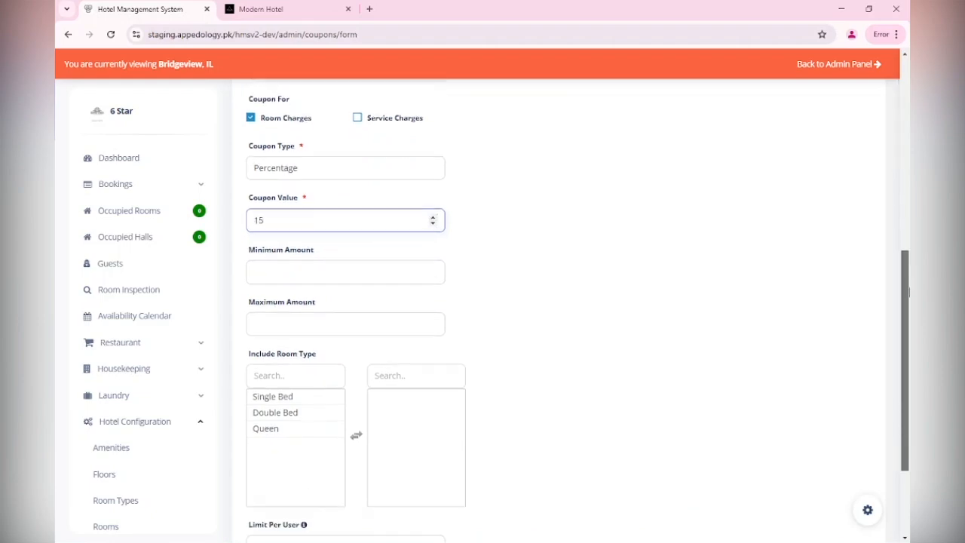
Set the coupon's minimum amount to 100 and maximum amount to 200.
left_click(386, 206)
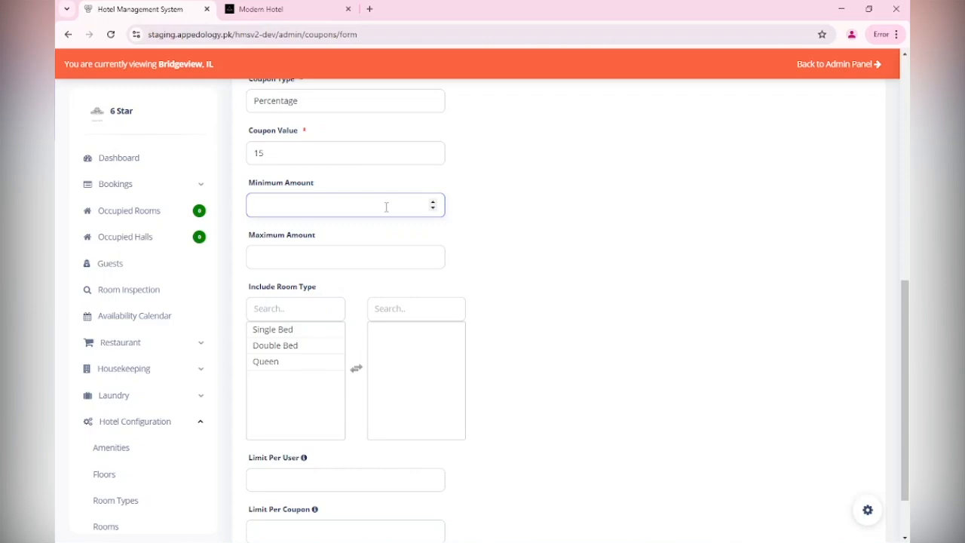
type("100")
left_click(336, 255)
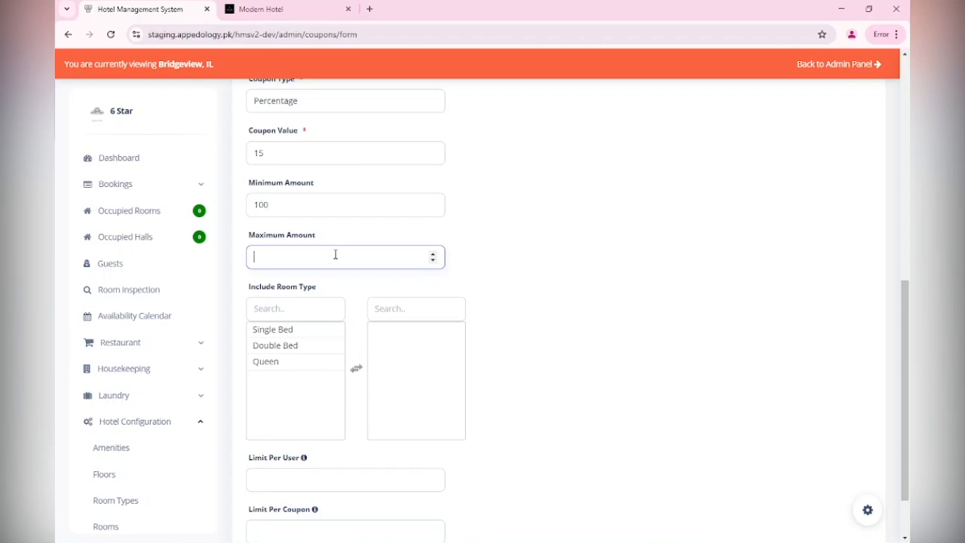
type("200")
Include the Double Bed room type and limit the coupon to 1 use per user and 50 uses per coupon.
scroll(55, 350, "down", 2)
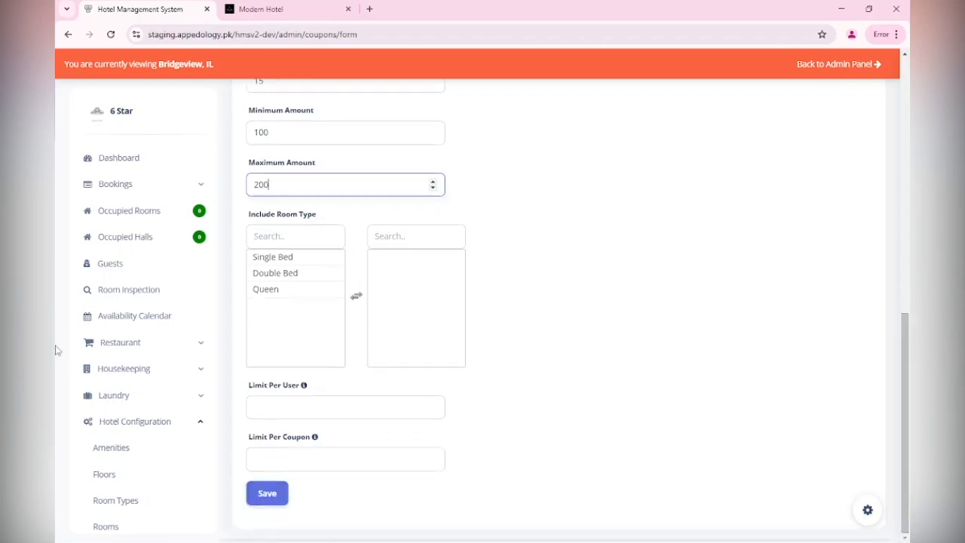
double_click(333, 273)
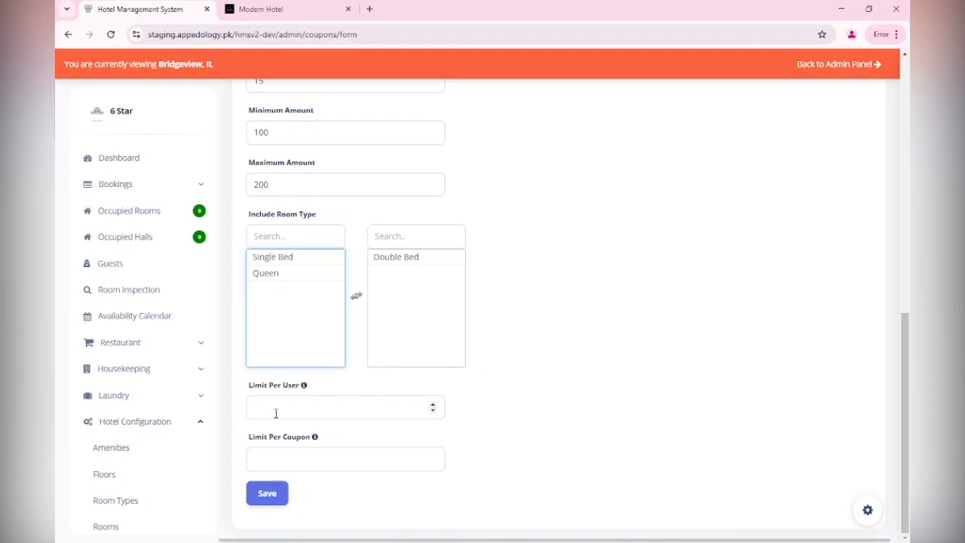
left_click(434, 405)
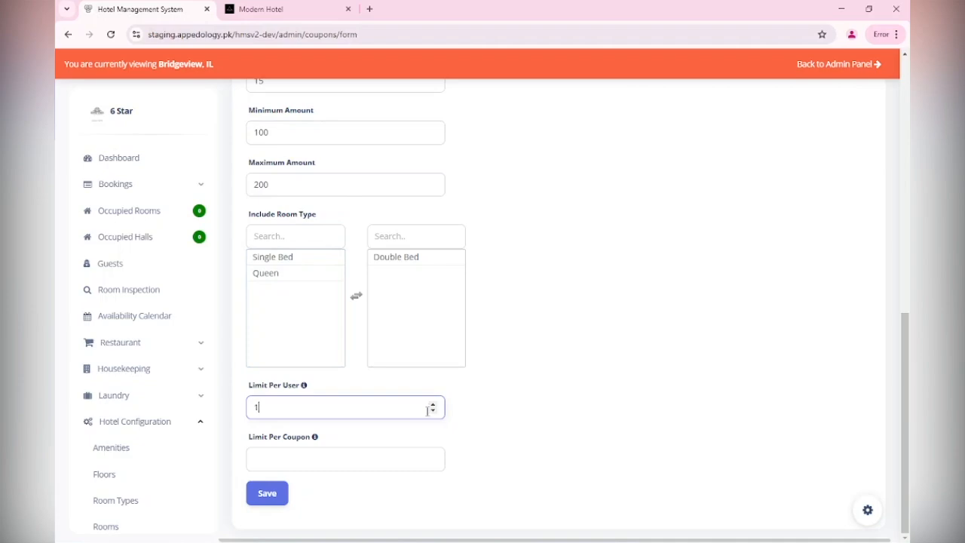
left_click(341, 462)
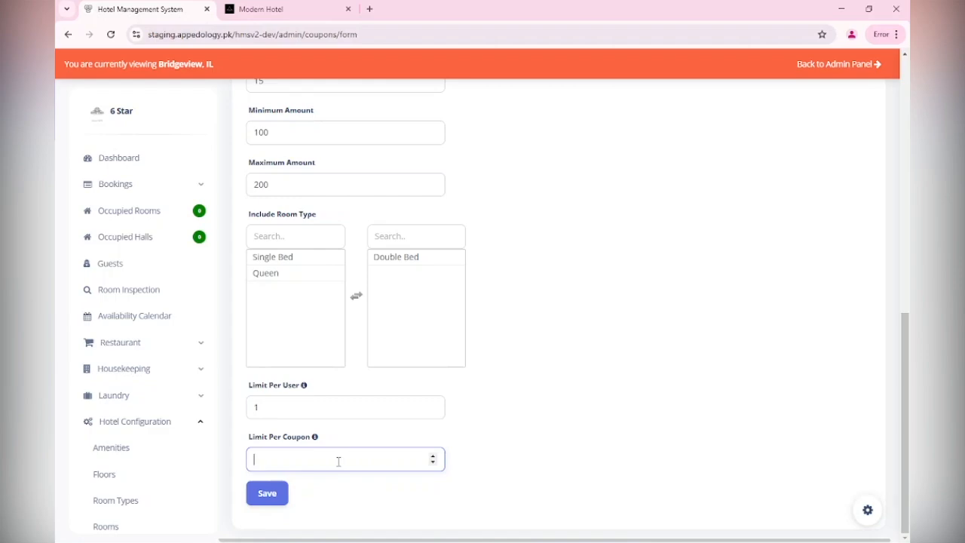
type("50")
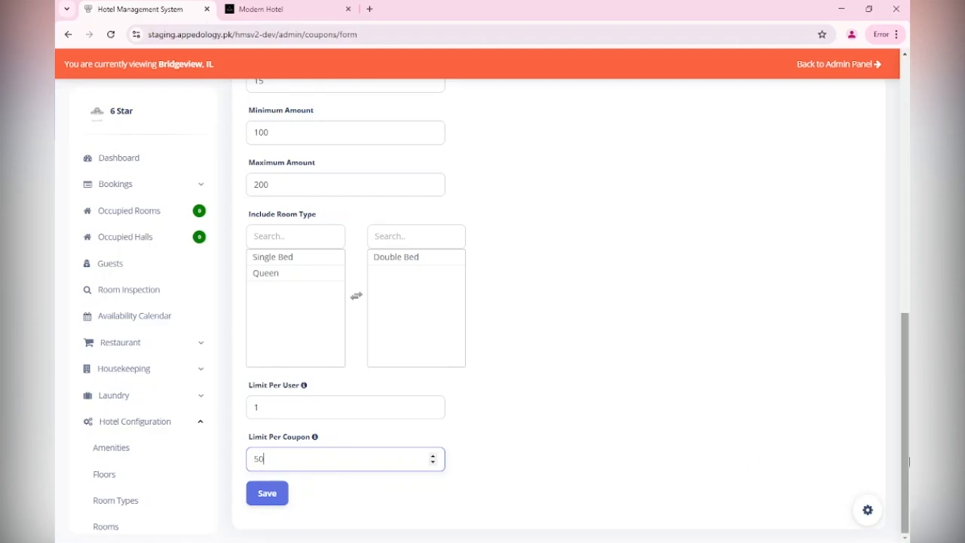
Save the new coupon and review its validity period in the coupon list.
mouse_move(908, 462)
left_mouse_down()
mouse_move(909, 221)
mouse_move(909, 463)
left_mouse_up()
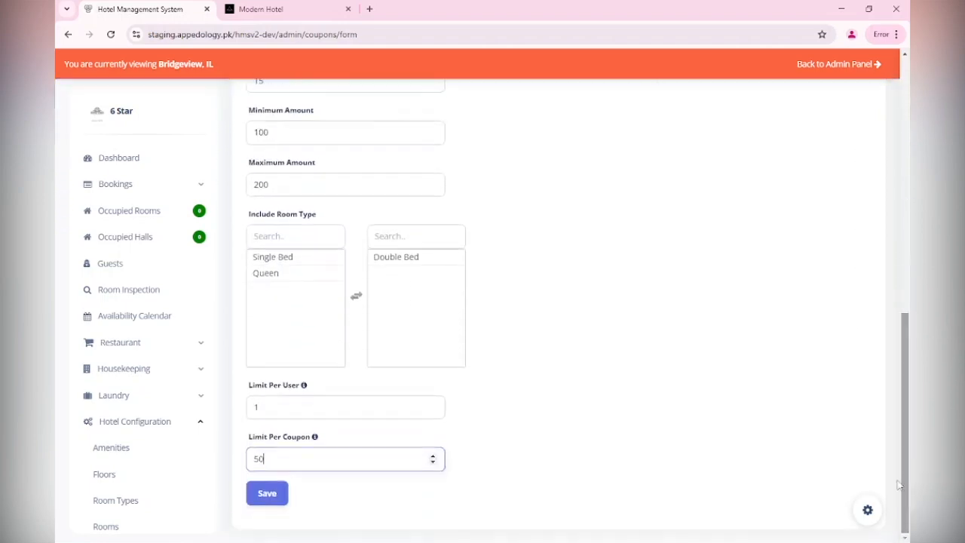
left_click(262, 498)
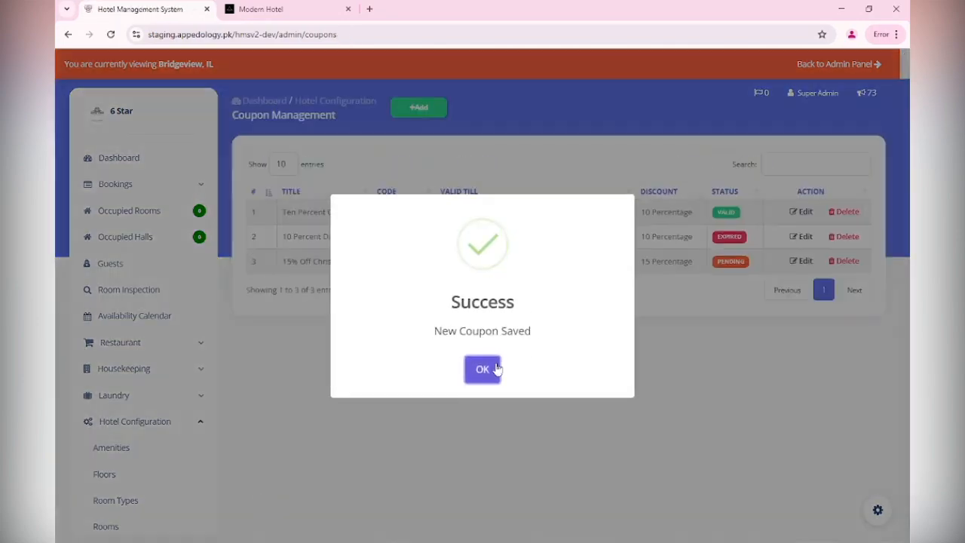
left_click(495, 369)
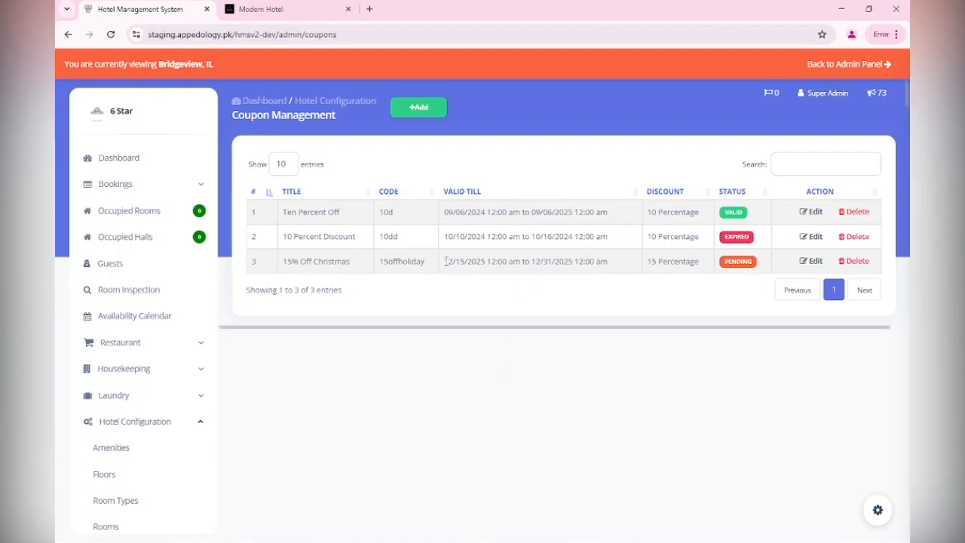
left_click_drag(446, 260, 613, 257)
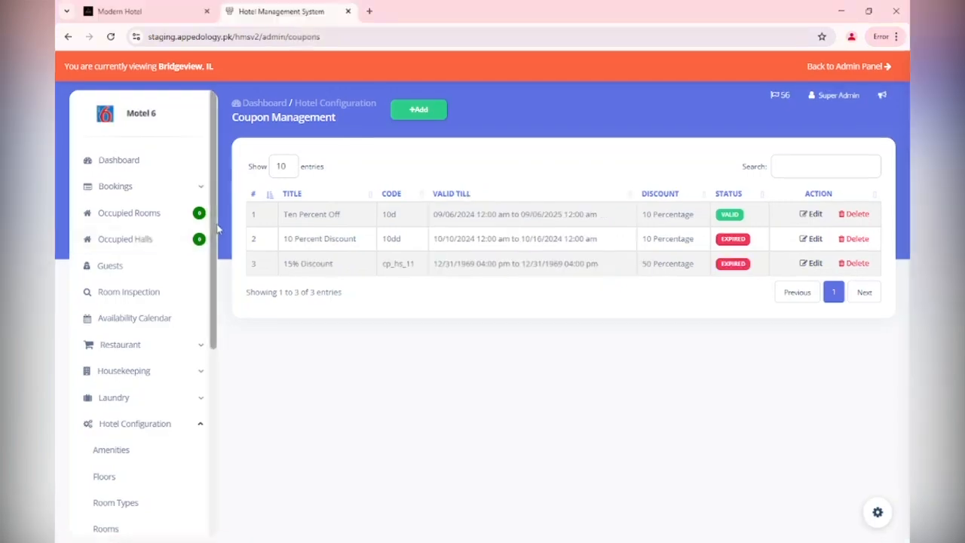
left_click_drag(214, 120, 220, 293)
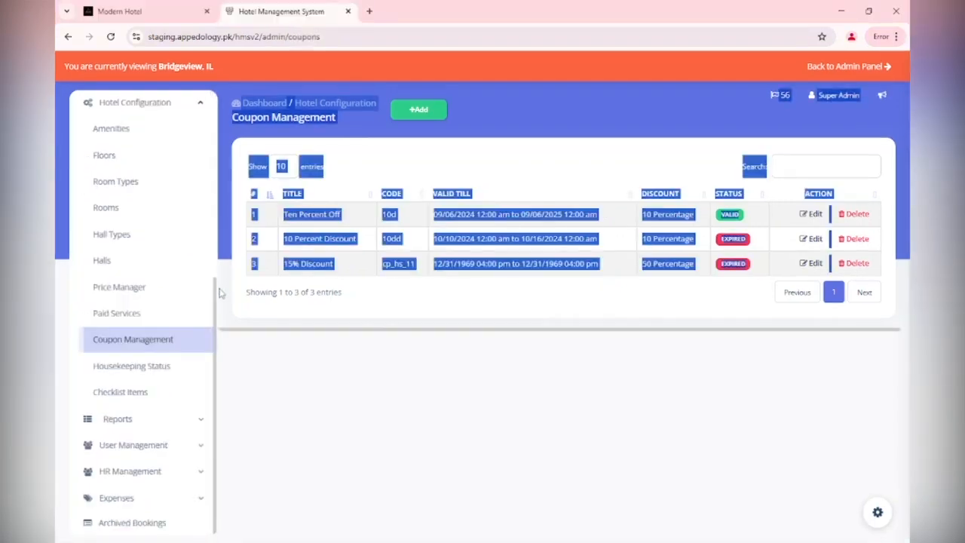
Open Housekeeping Status and add a new status titled Deep Clean.
left_click(118, 370)
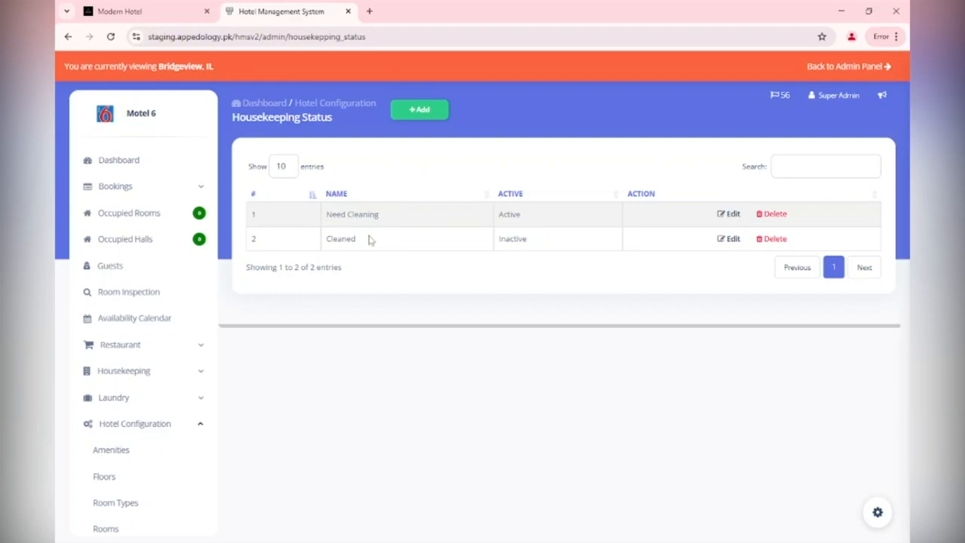
left_click(426, 110)
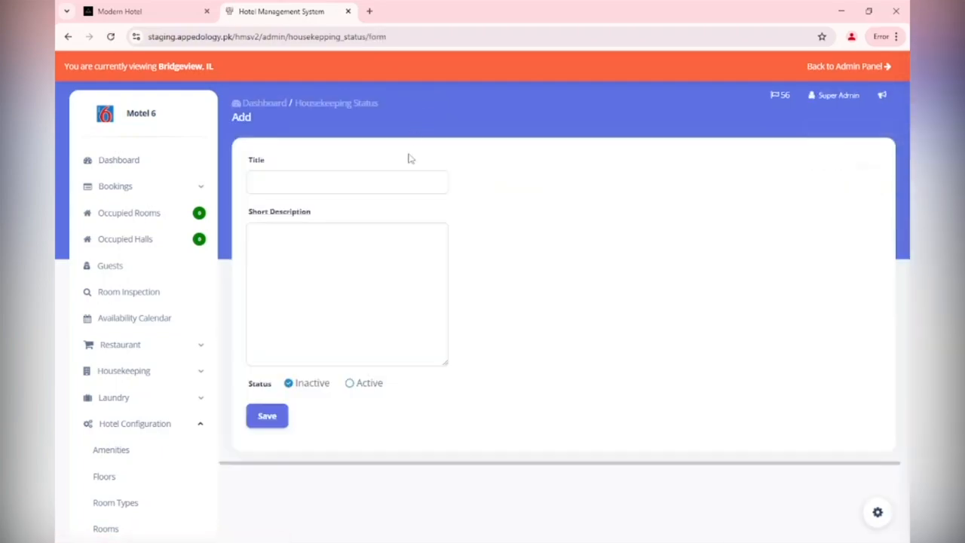
left_click(401, 183)
type("Deep ")
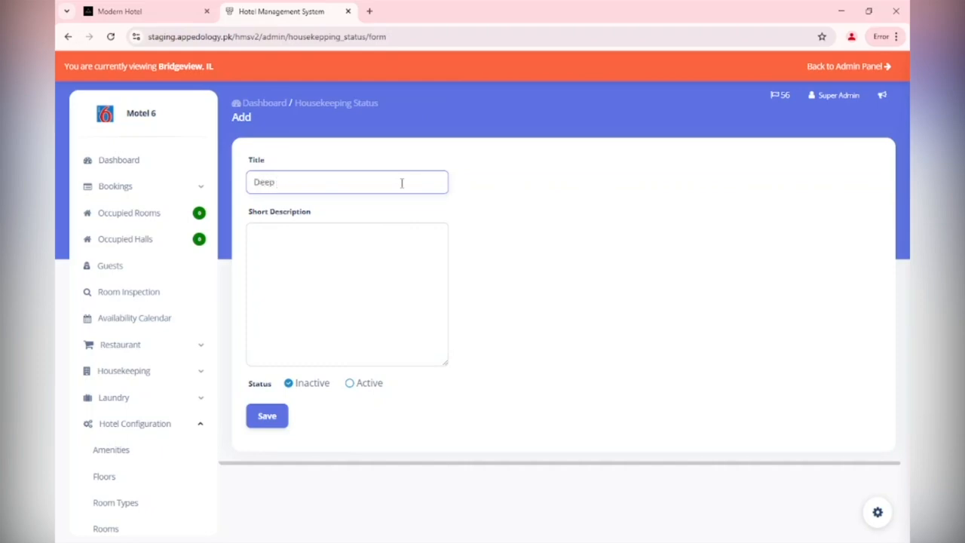
type("Clean")
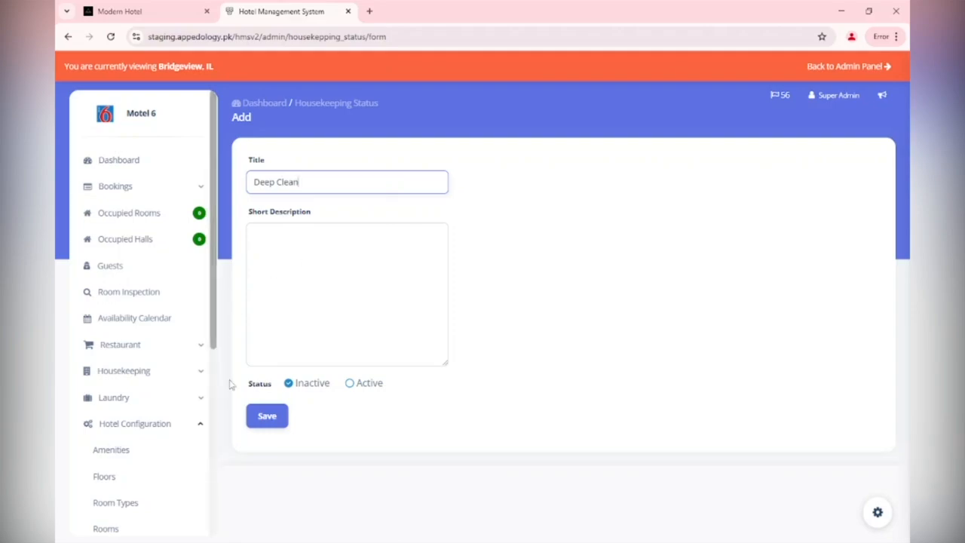
Set the Deep Clean status to Active and save it.
left_click(368, 386)
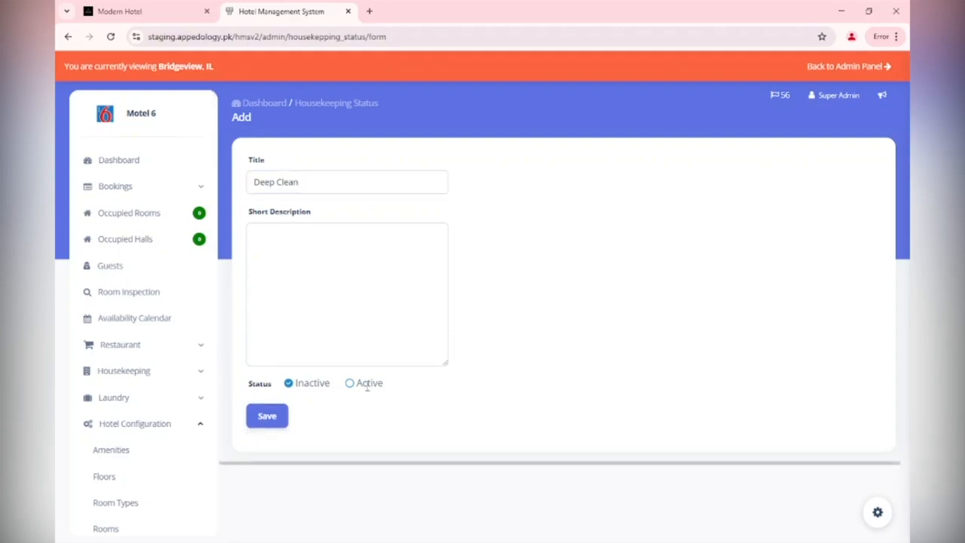
left_click(352, 386)
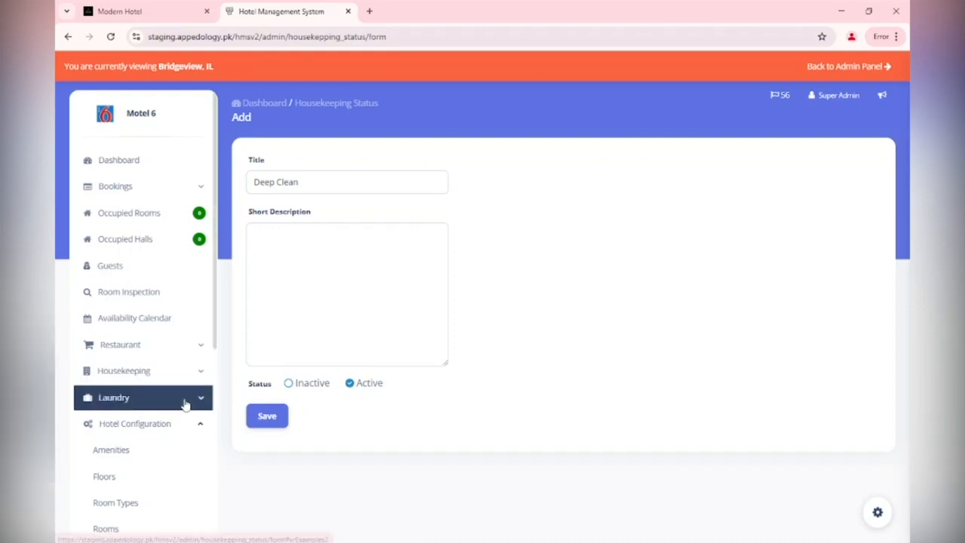
left_click(267, 414)
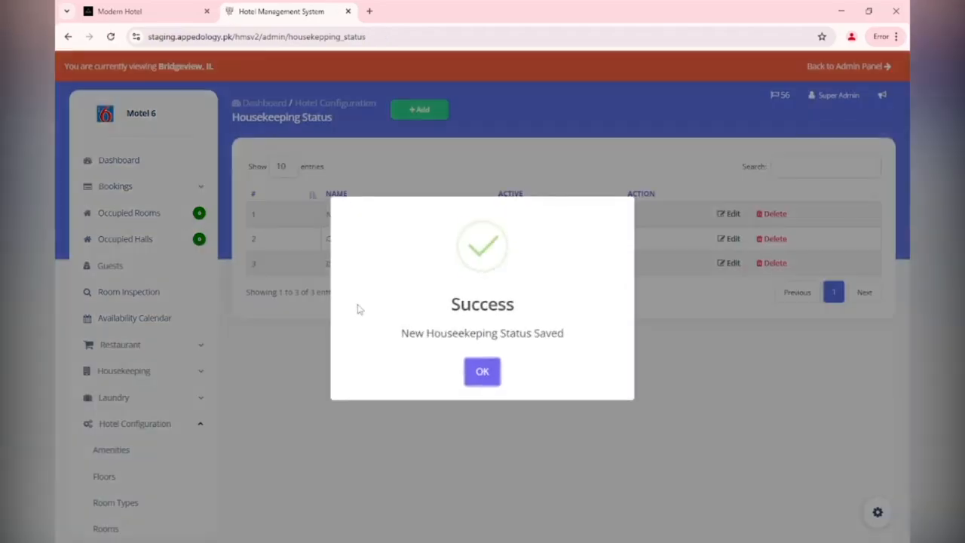
left_click(489, 372)
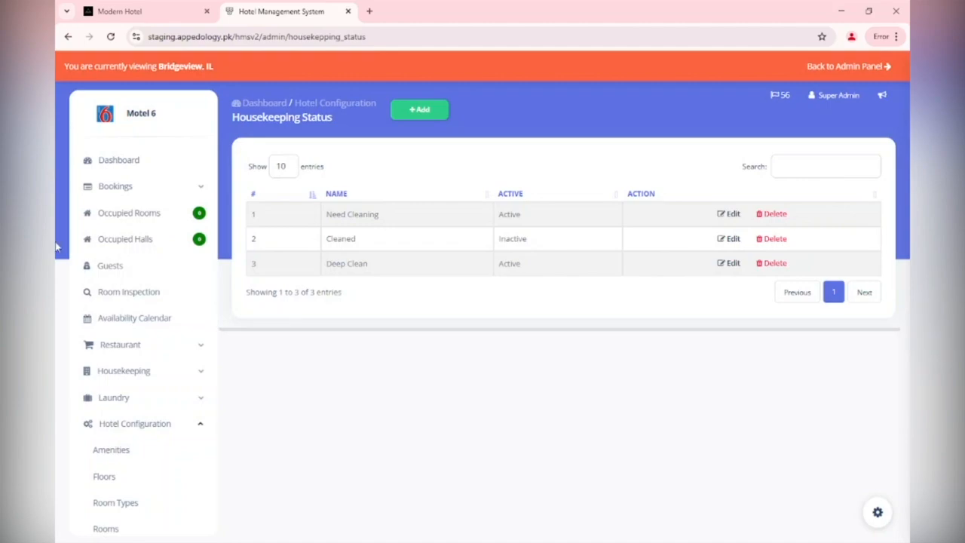